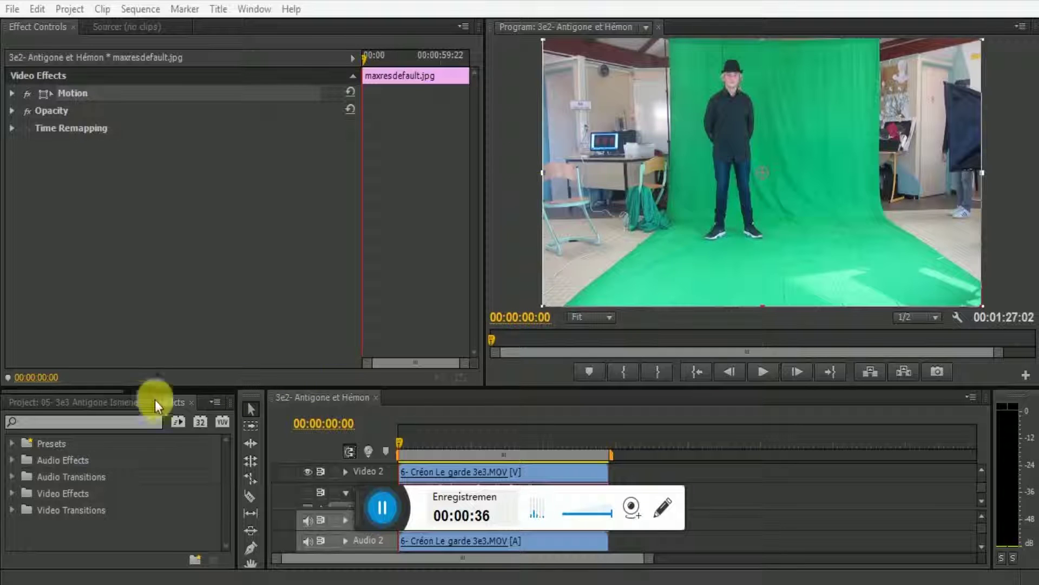
# - Search the effects for "key" and apply Track Matte Key to the 6- Créon Le garde 3e3.MOV clip on Video 2
pyautogui.click(111, 431)
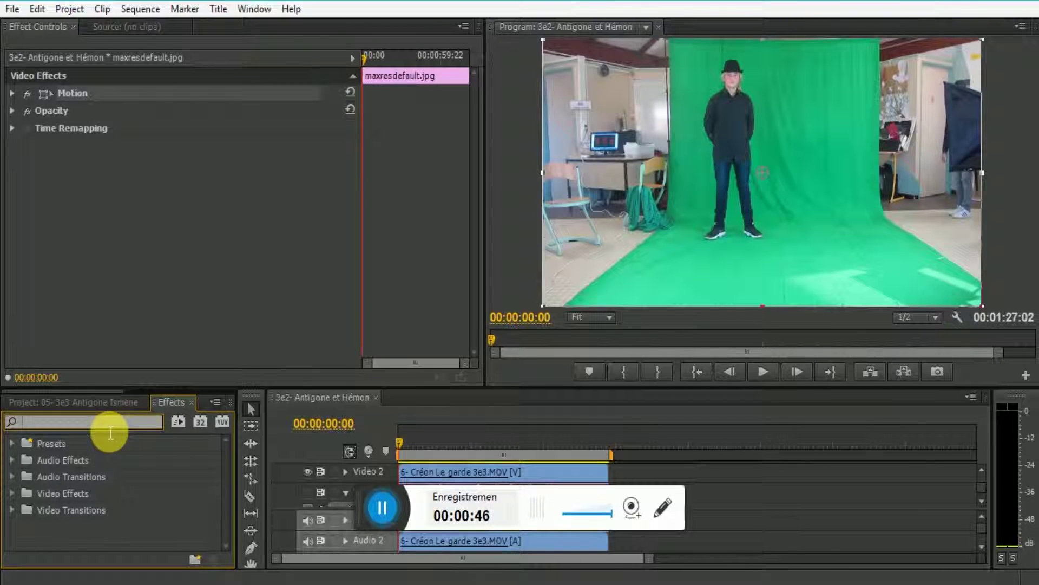
pyautogui.write('k')
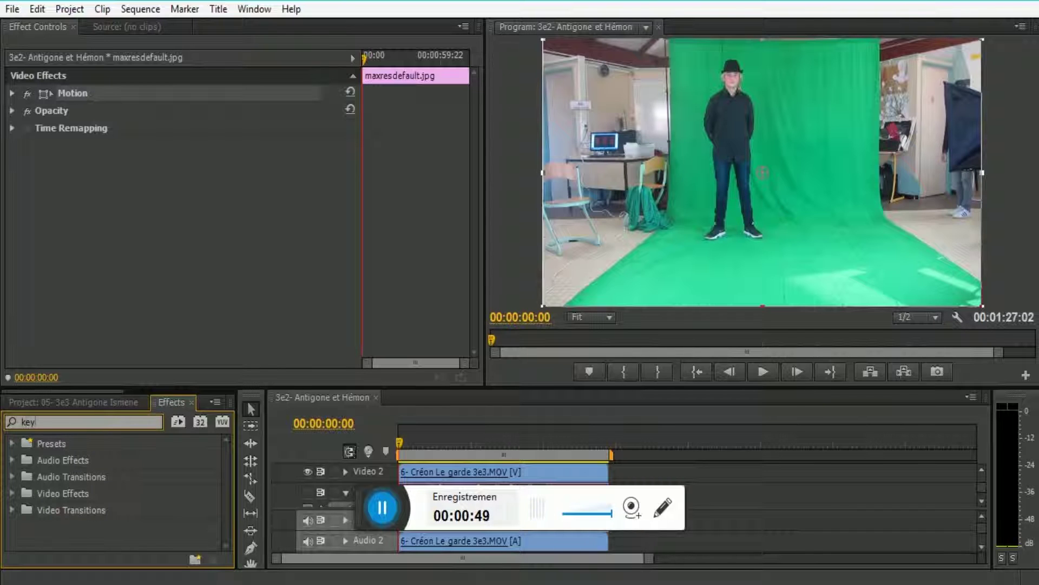
pyautogui.write('ey')
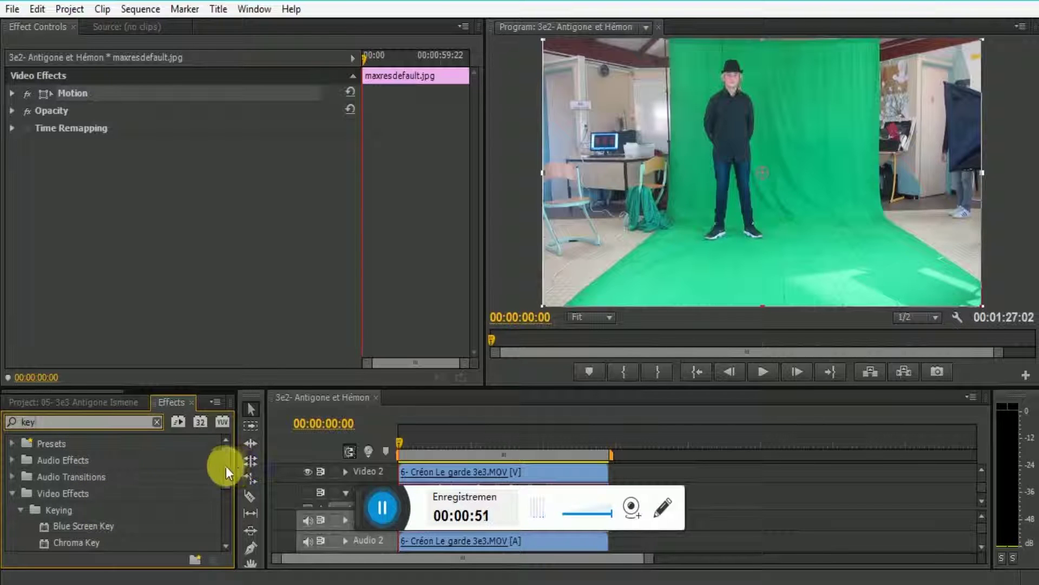
pyautogui.moveTo(222, 464); pyautogui.dragTo(232, 518)
pyautogui.click(73, 526)
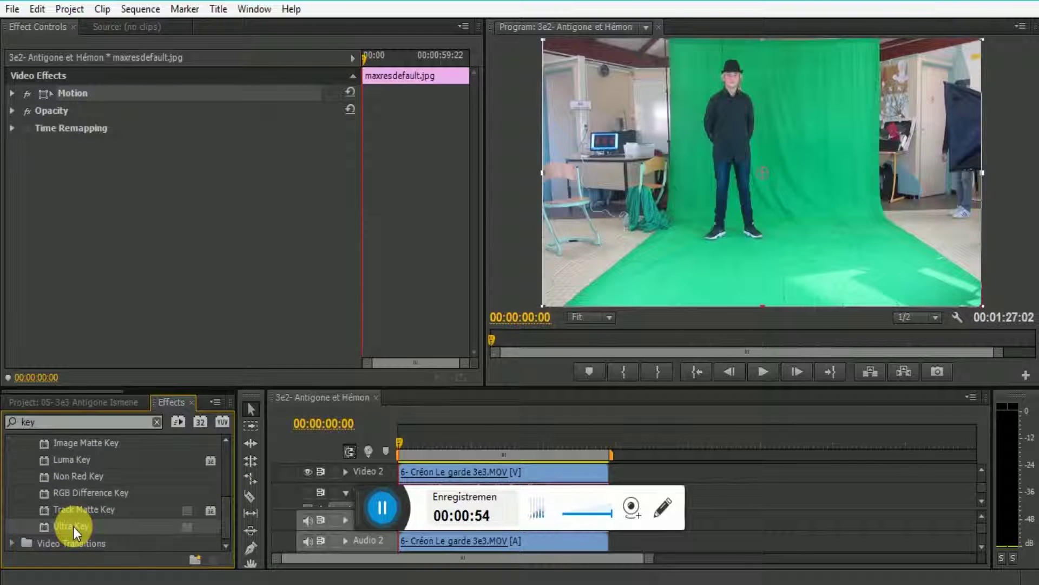
pyautogui.moveTo(73, 526); pyautogui.dragTo(427, 468)
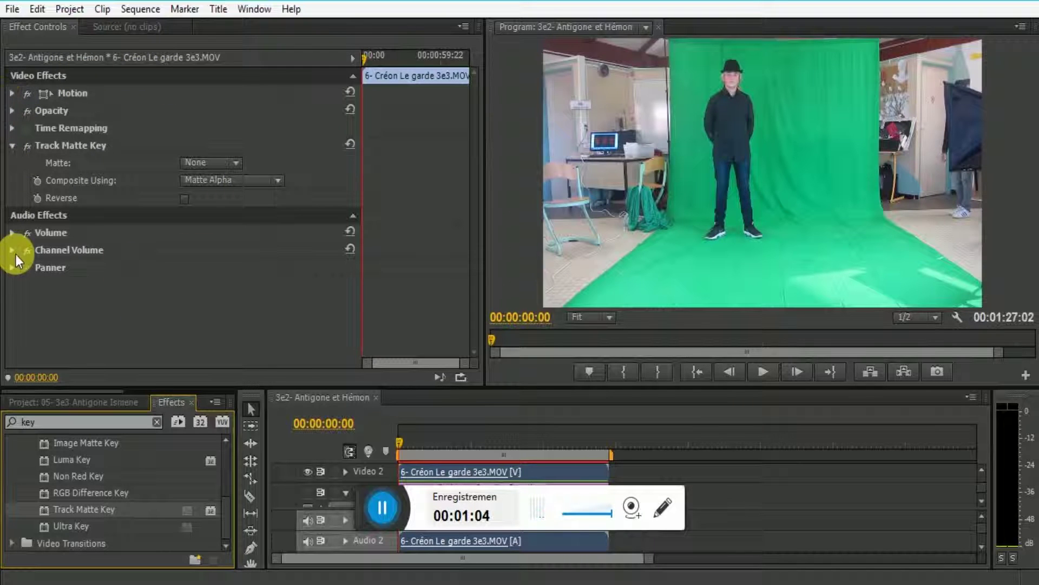
pyautogui.click(470, 480)
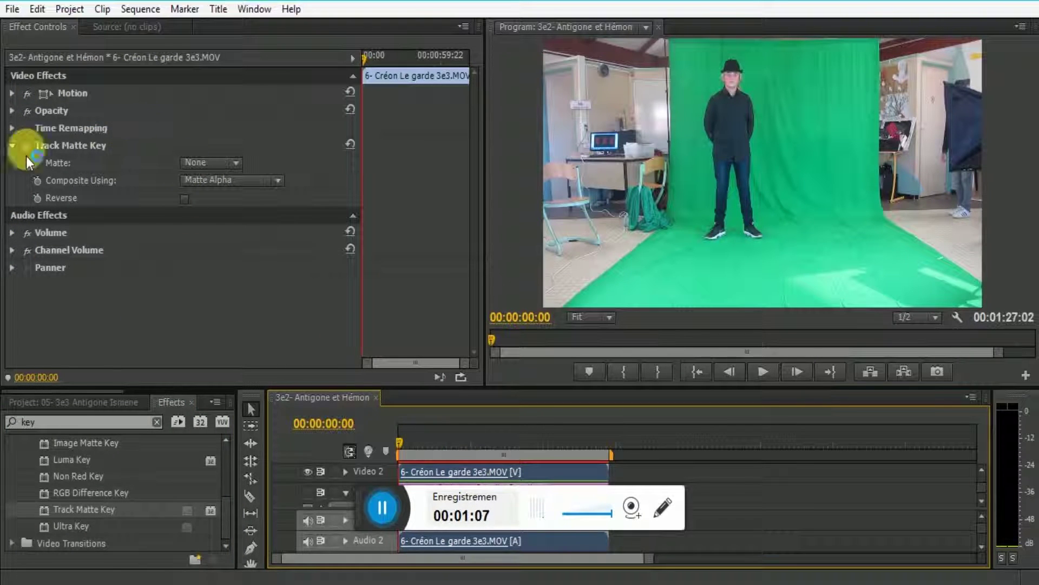
# - Apply Ultra Key to the Video 2 clip and delete its Track Matte Key effect
pyautogui.click(69, 528)
pyautogui.moveTo(80, 531); pyautogui.dragTo(475, 481)
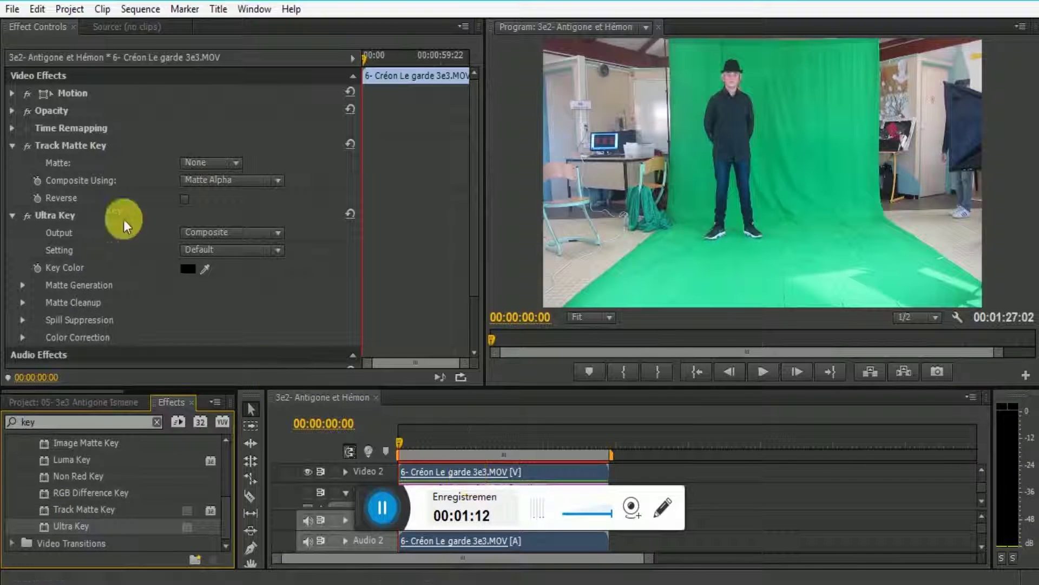
pyautogui.click(89, 144)
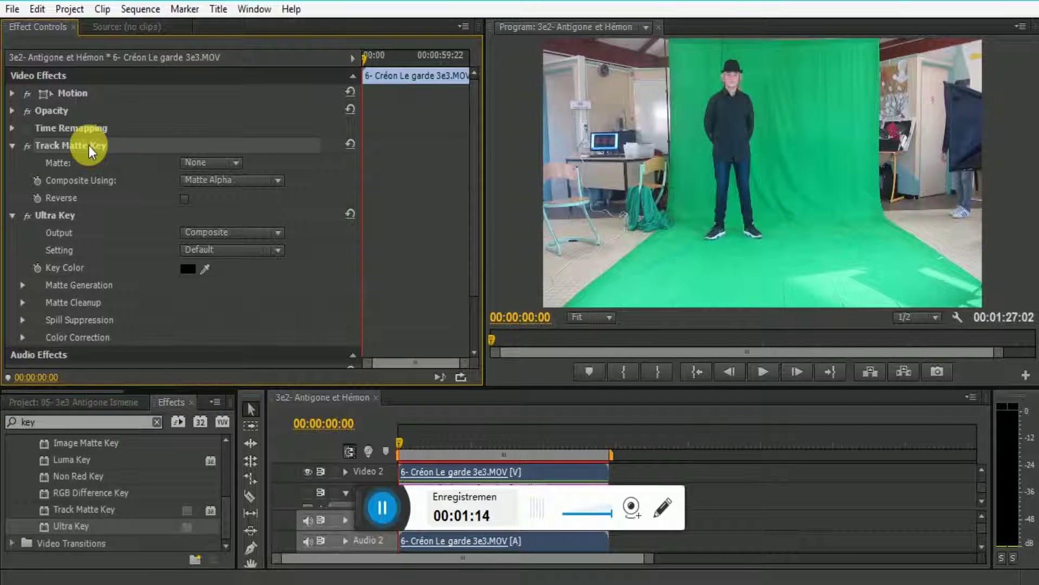
pyautogui.press('Delete')
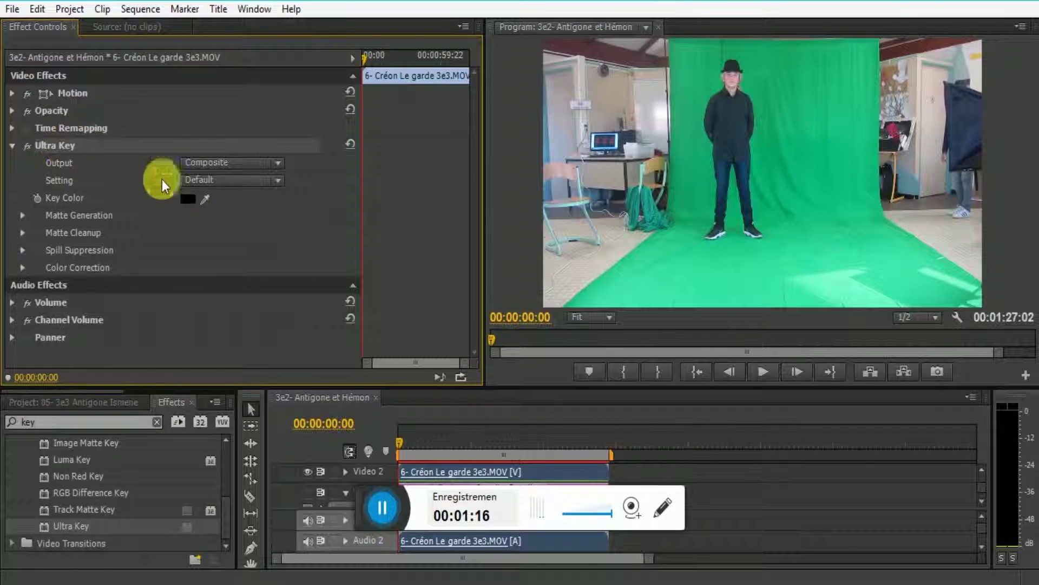
# - Sample the green backdrop as the Ultra Key's Key Color and set its Matte Generation Pedestal to 100
pyautogui.moveTo(204, 202); pyautogui.dragTo(774, 129)
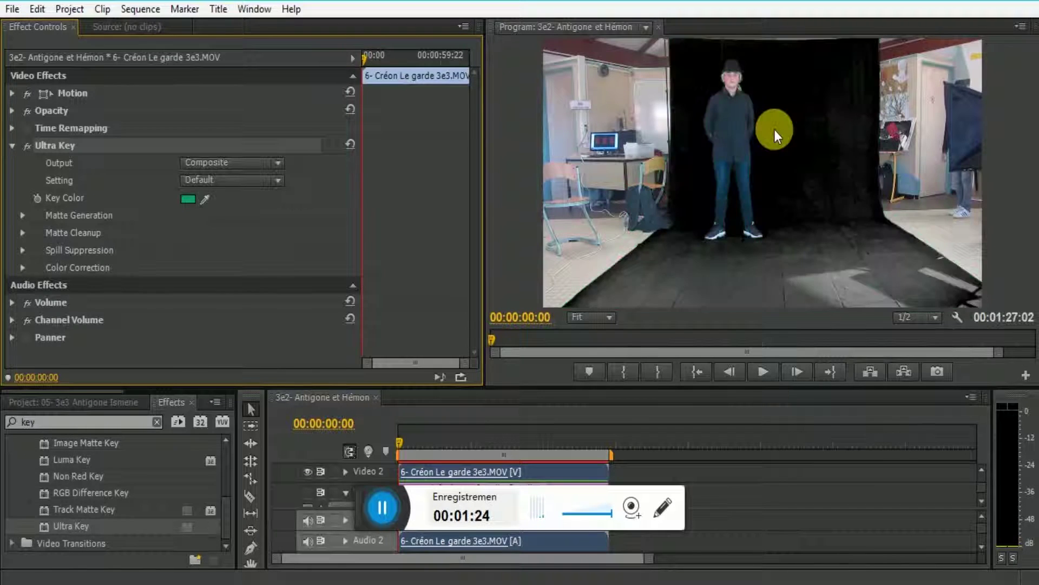
pyautogui.click(22, 215)
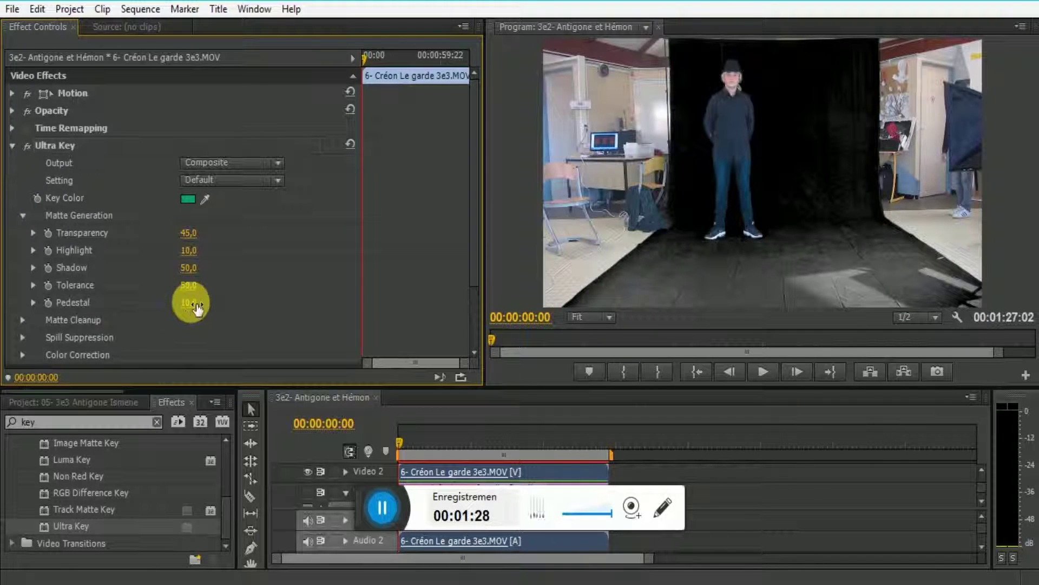
pyautogui.moveTo(188, 302); pyautogui.dragTo(204, 302)
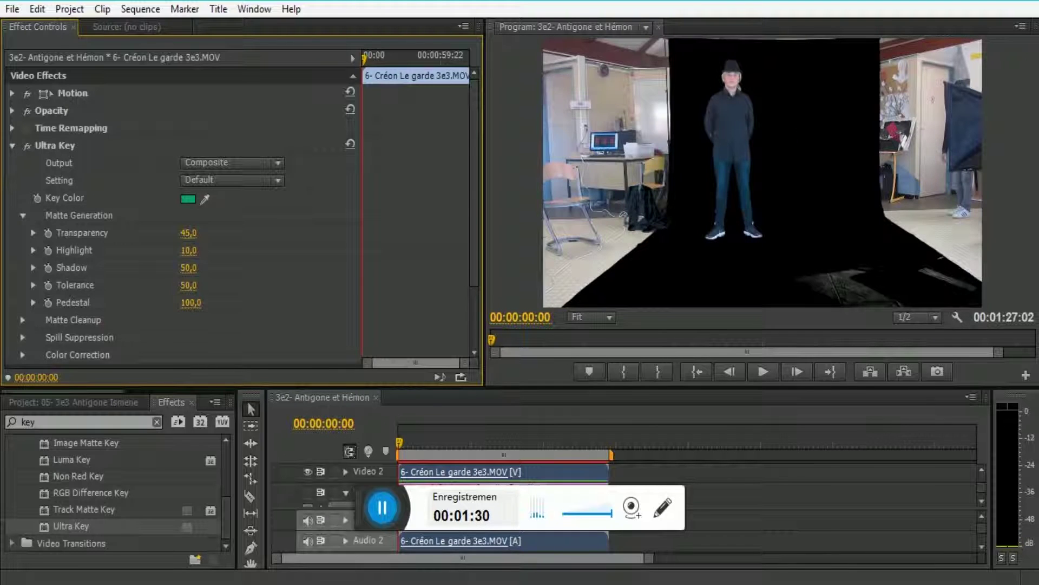
# - Adjust the Ultra Key's Highlight to clear the pale patches left on the floor
pyautogui.moveTo(200, 260); pyautogui.dragTo(194, 259)
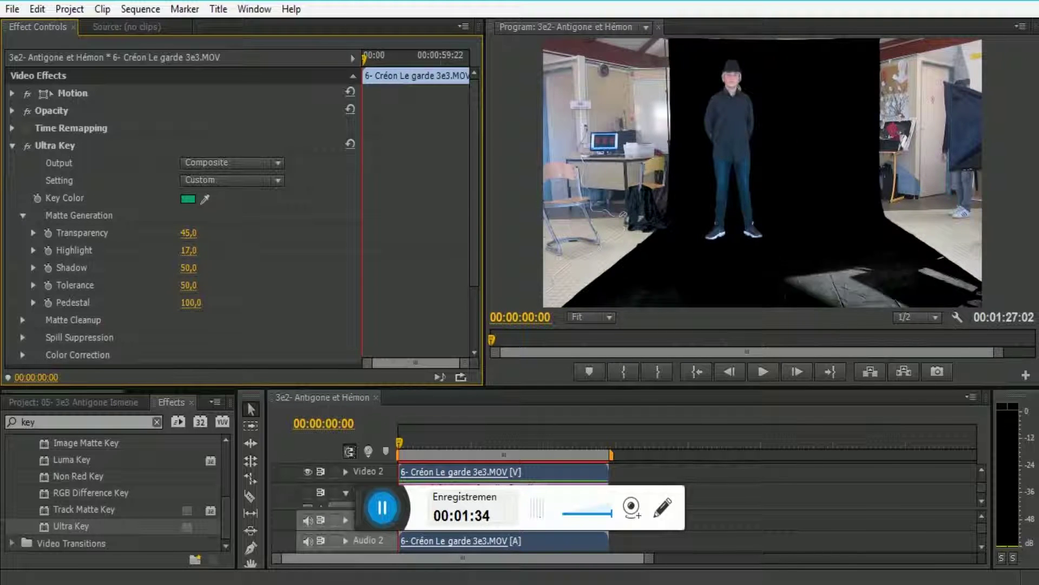
pyautogui.click(206, 253)
pyautogui.click(199, 249)
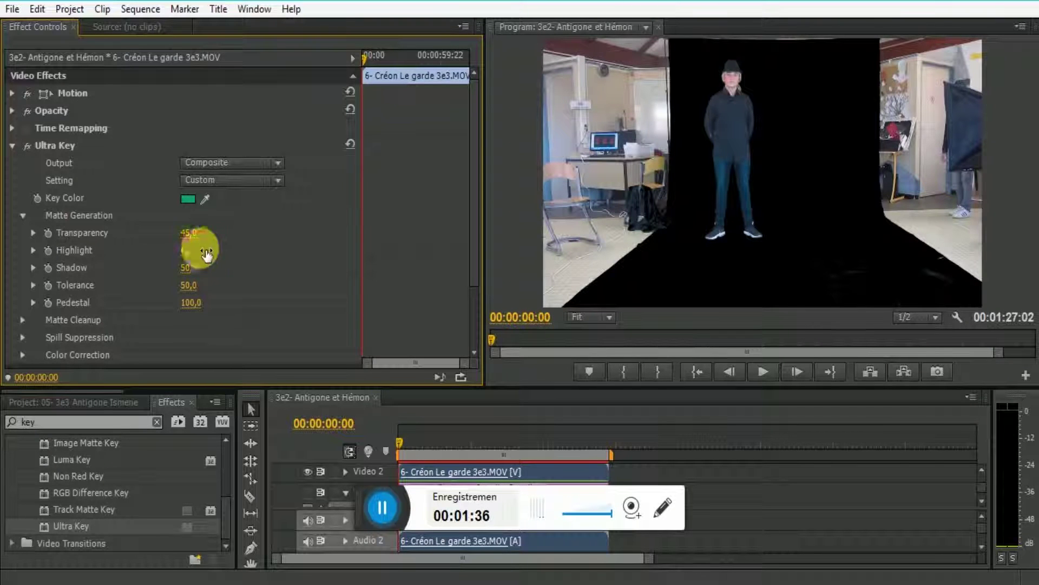
pyautogui.click(256, 262)
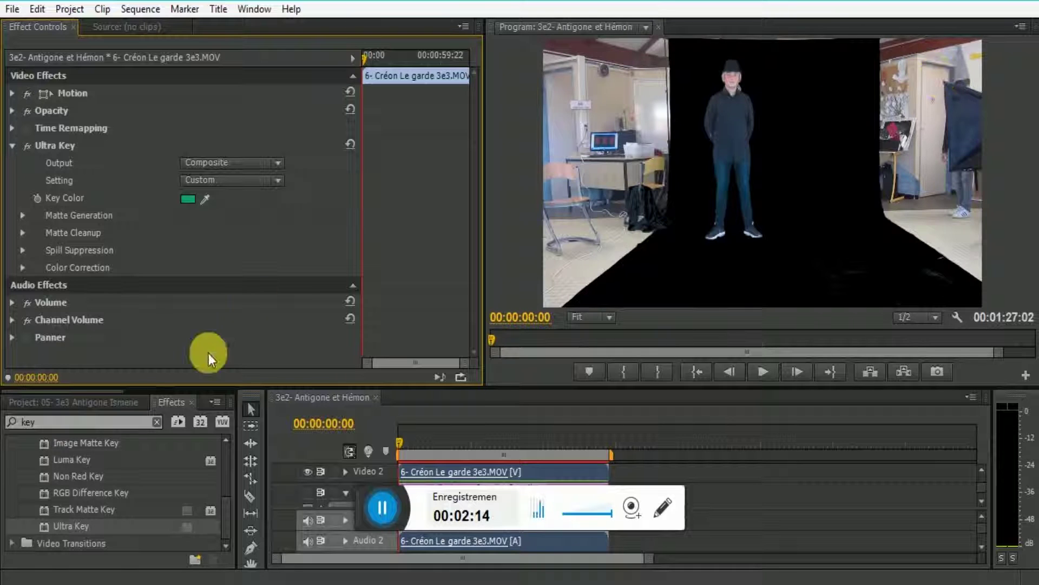
# - Search the effects for "point" and apply Eight-Point Garbage Matte to the keyed clip on Video 2
pyautogui.doubleClick(48, 422)
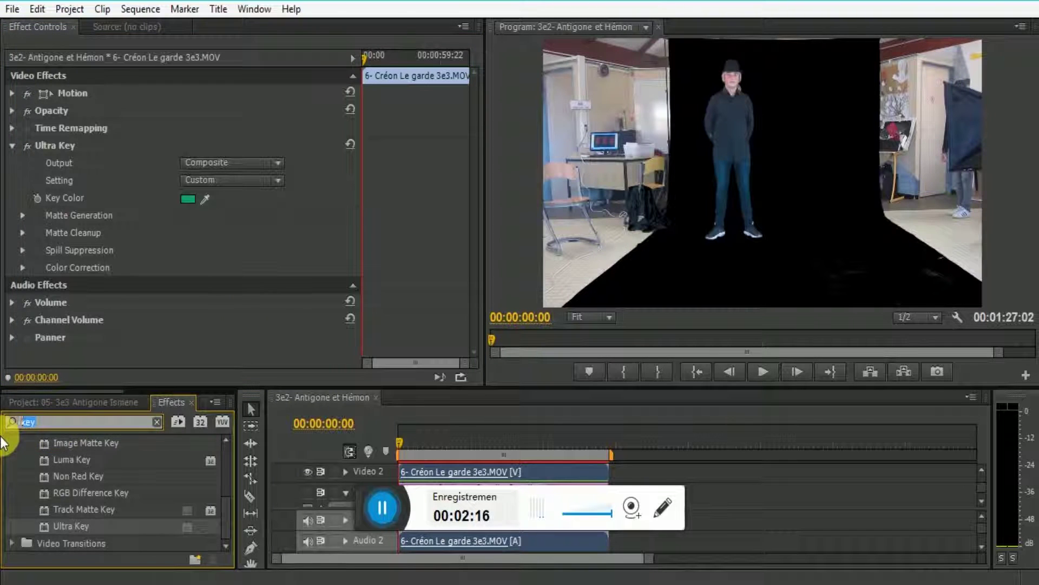
pyautogui.write('point')
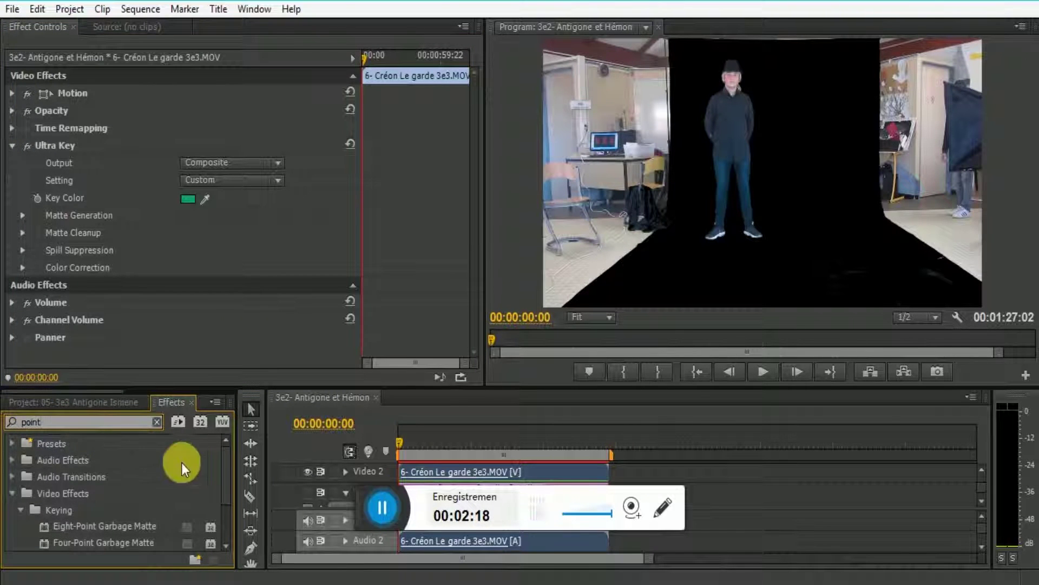
pyautogui.scroll(-3, 220, 471)
pyautogui.scroll(-1, 226, 507)
pyautogui.moveTo(116, 460); pyautogui.dragTo(495, 470)
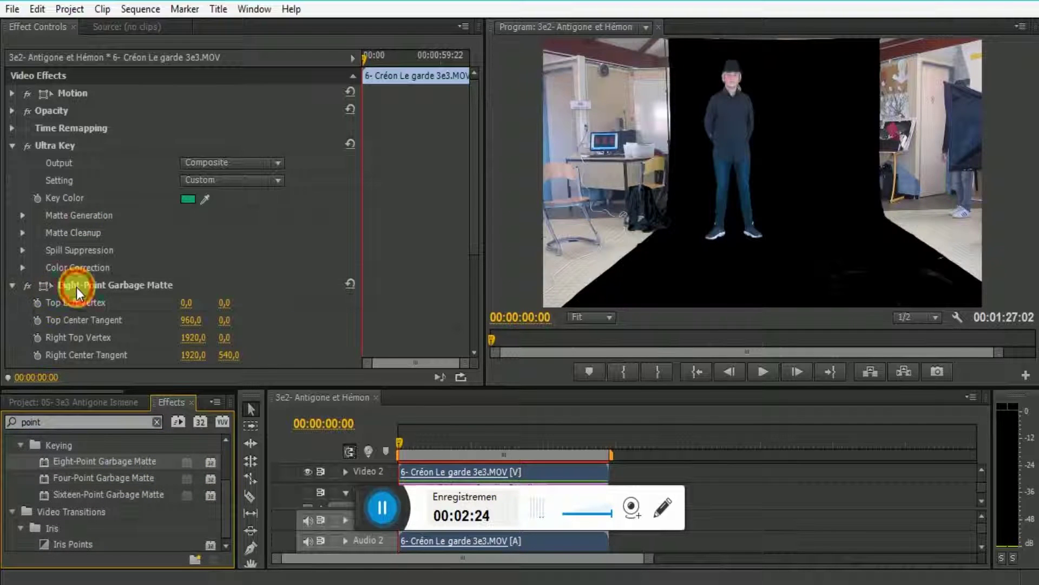
# - Pull the garbage matte's left center, bottom left and bottom center points inward along the backdrop's left edge
pyautogui.click(54, 286)
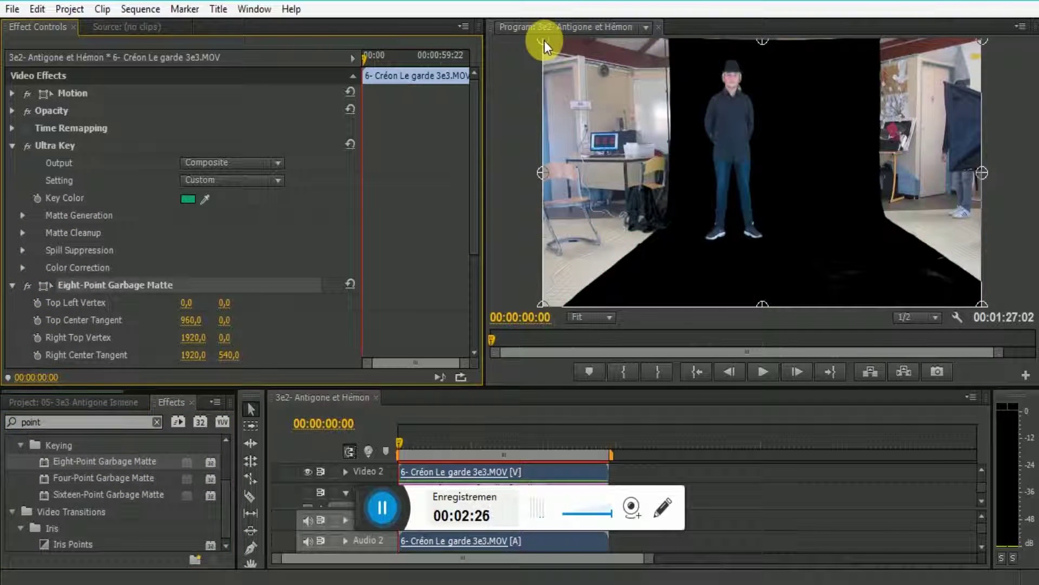
pyautogui.click(589, 181)
pyautogui.moveTo(589, 180); pyautogui.dragTo(679, 146)
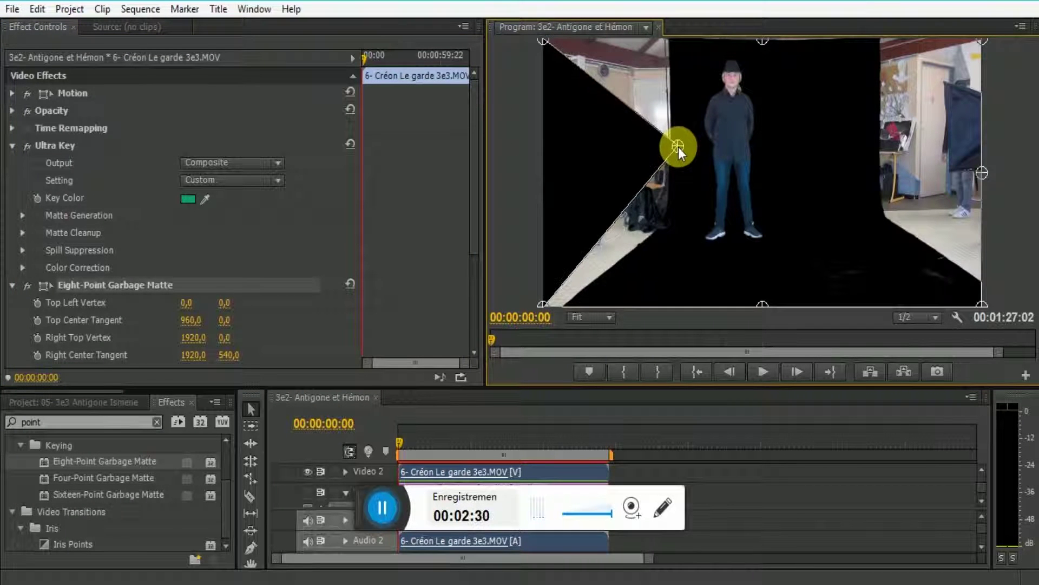
pyautogui.moveTo(543, 304); pyautogui.dragTo(669, 227)
pyautogui.moveTo(758, 298); pyautogui.dragTo(586, 300)
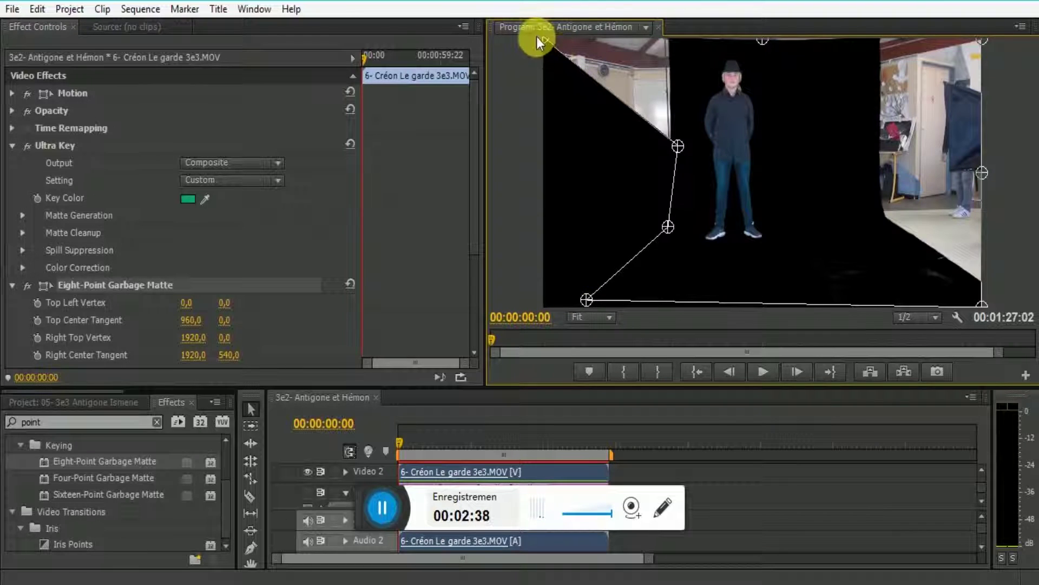
# - Move the matte's Top Left Vertex to 576,7; 13,3, Right Top Vertex to 1450,0; 10,0 and Right Center Tangent to 1483,3; 786,7
pyautogui.moveTo(542, 39); pyautogui.dragTo(675, 43)
pyautogui.moveTo(982, 43); pyautogui.dragTo(874, 42)
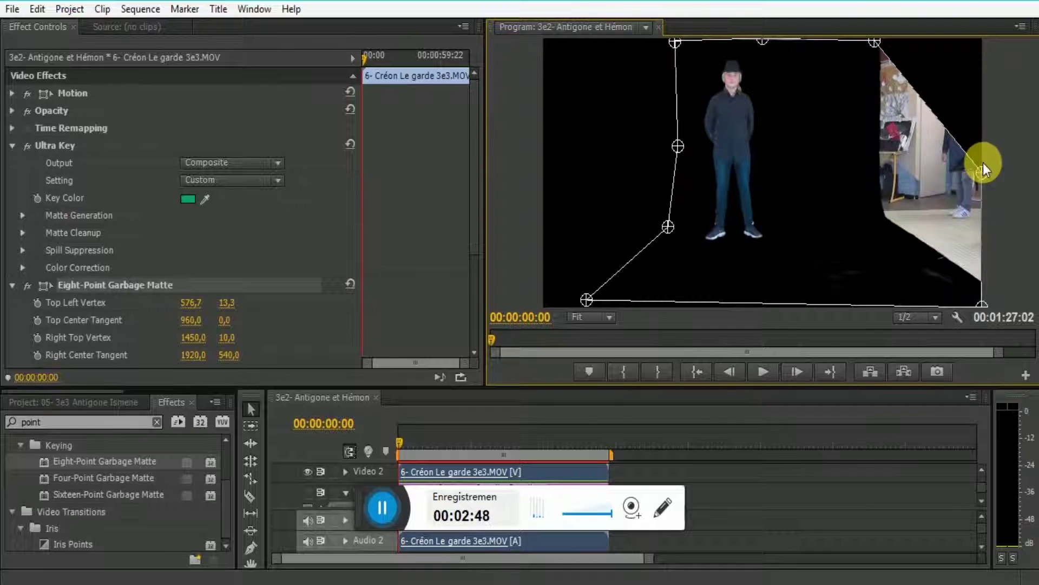
pyautogui.press('End')
pyautogui.moveTo(886, 218); pyautogui.dragTo(883, 221)
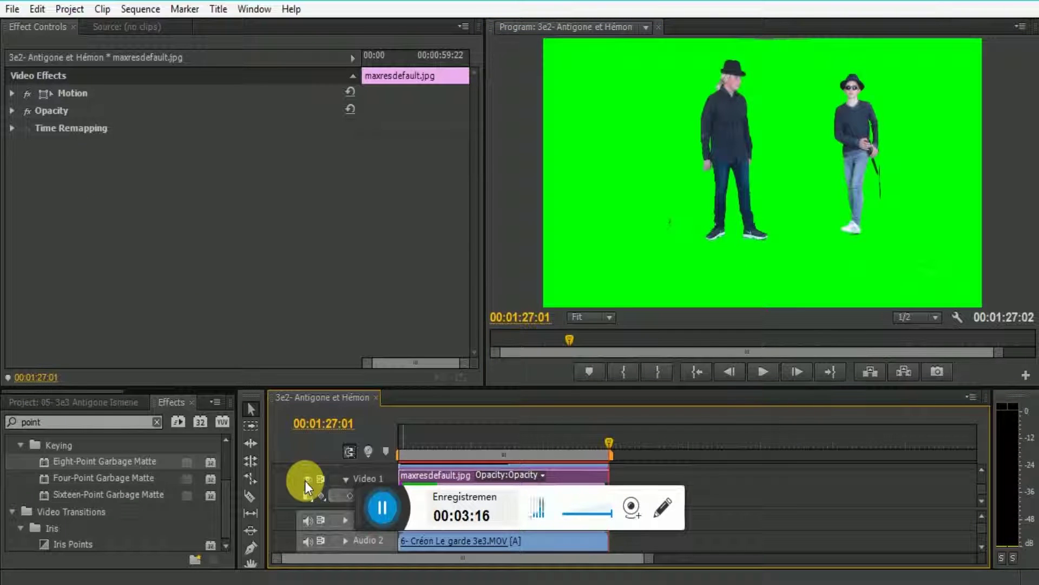
# - Clear the effects search and apply the Drop Shadow théâtre preset to the keyed 6- Créon Le garde 3e3.MOV clip
pyautogui.moveTo(77, 422); pyautogui.dragTo(7, 423)
pyautogui.press('BackSpace')
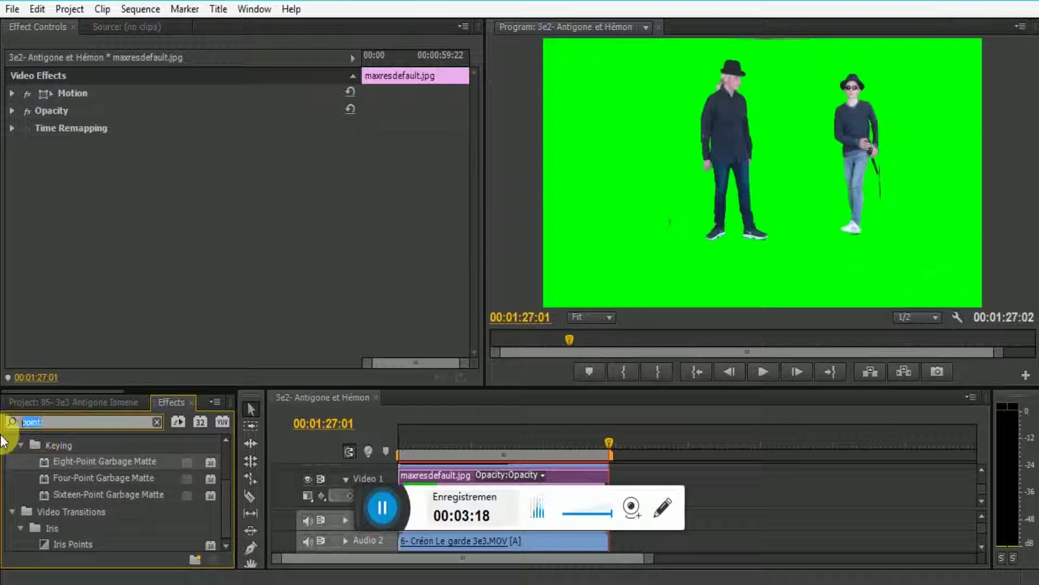
pyautogui.click(12, 443)
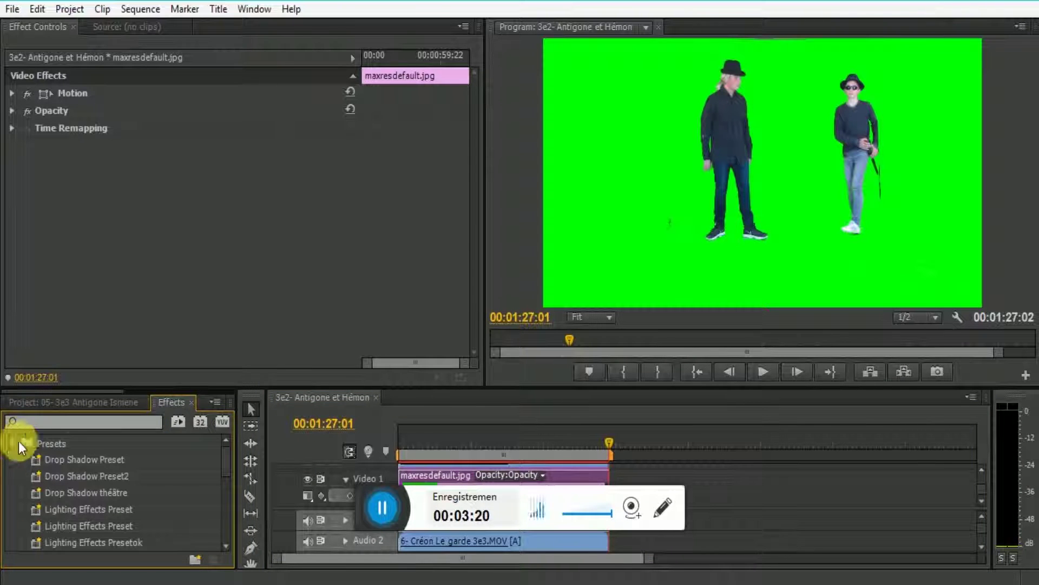
pyautogui.click(96, 496)
pyautogui.click(73, 500)
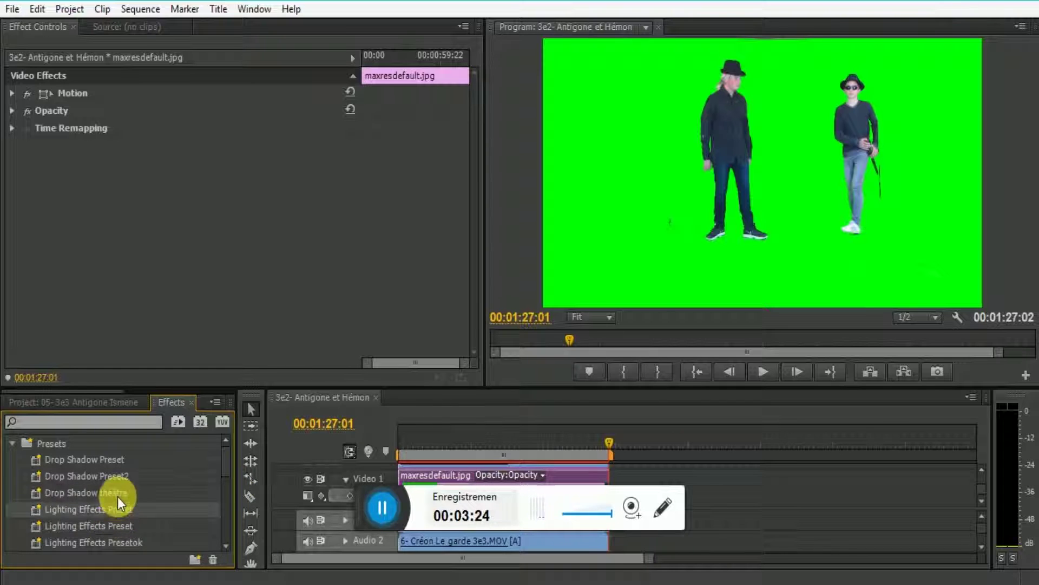
pyautogui.moveTo(310, 472); pyautogui.dragTo(492, 464)
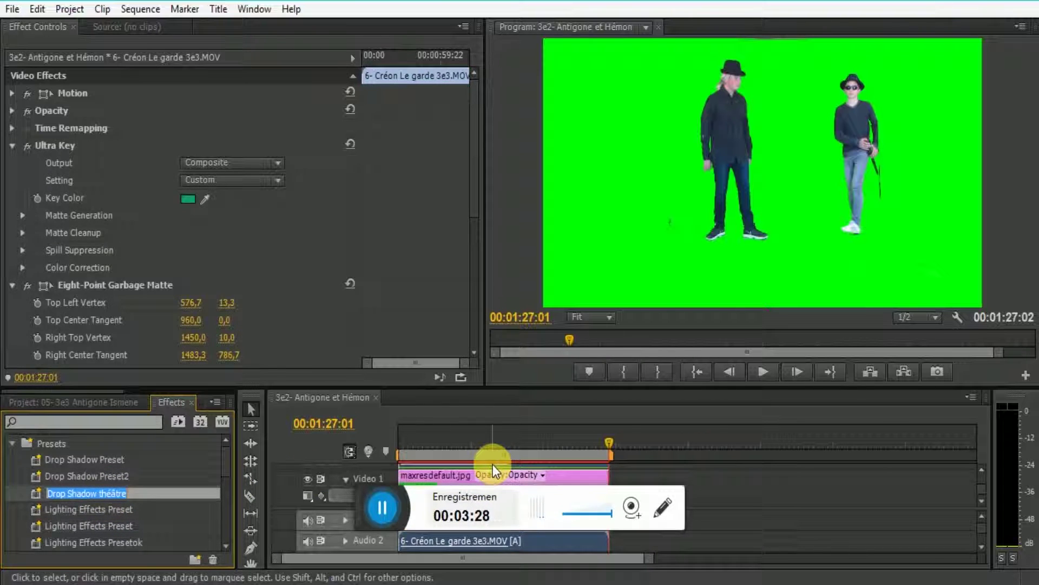
pyautogui.click(983, 467)
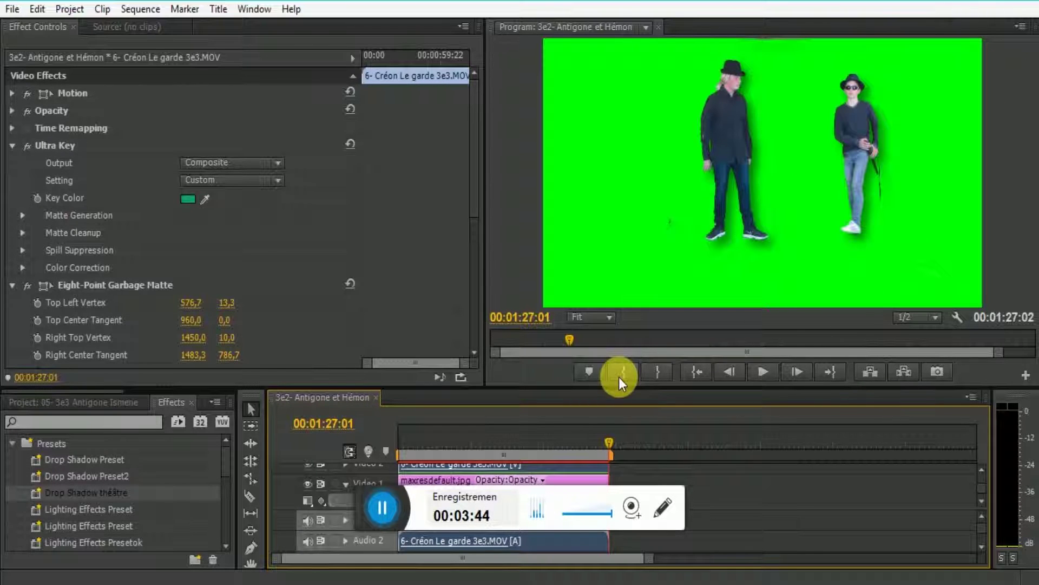
# - Switch to VideoPad and create a new project
pyautogui.click(383, 507)
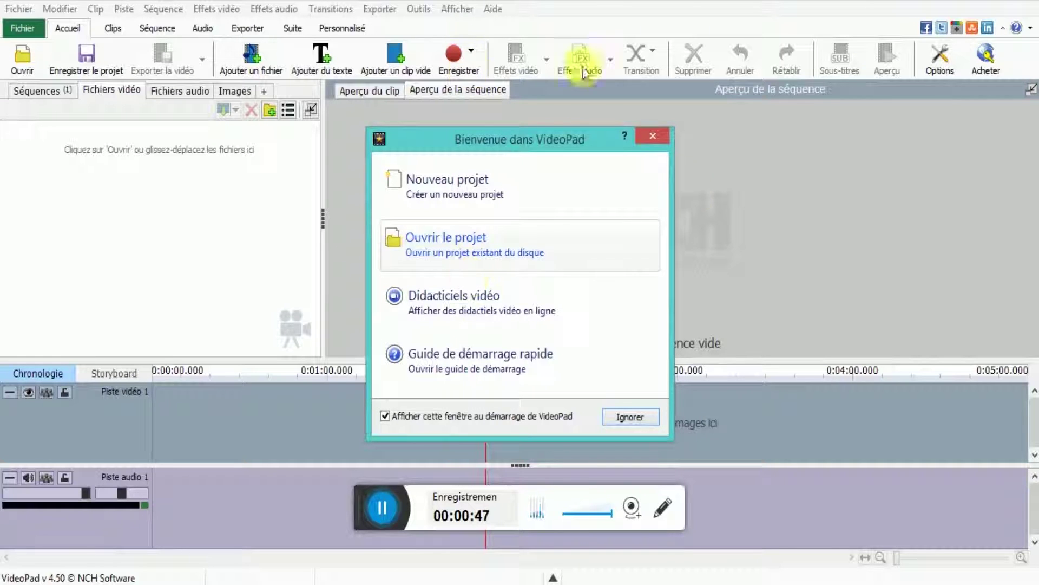
pyautogui.click(449, 186)
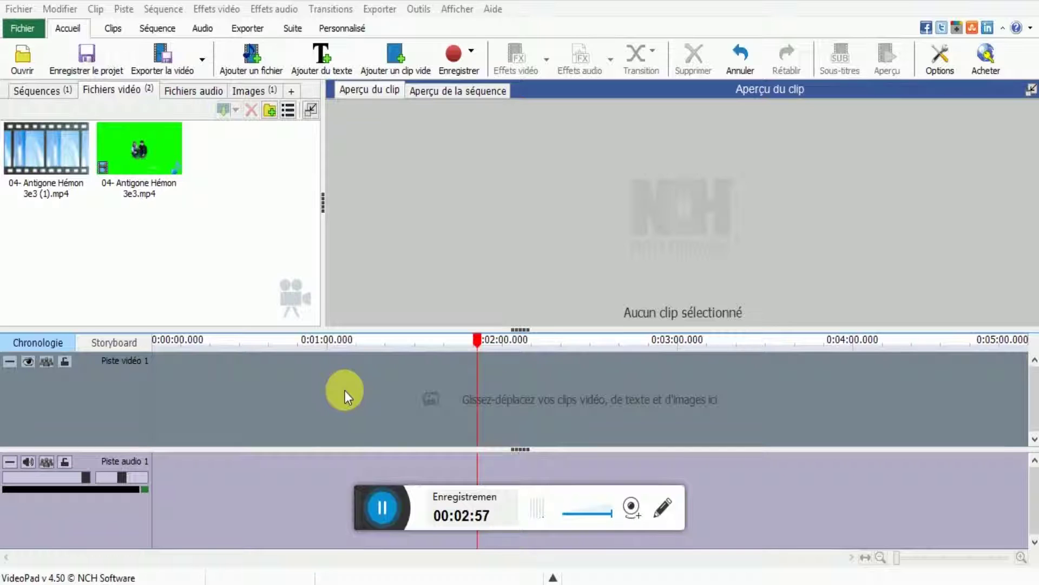
# - Import IMG_7367 from the Maquettes 3e folder and place it at the start of Piste vidéo 1
pyautogui.moveTo(306, 581)
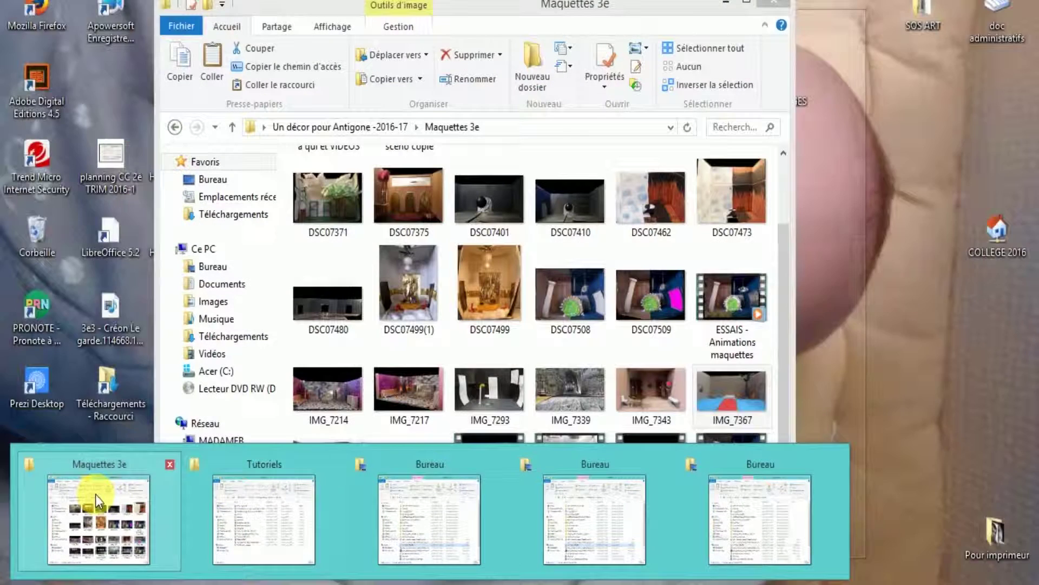
pyautogui.click(95, 494)
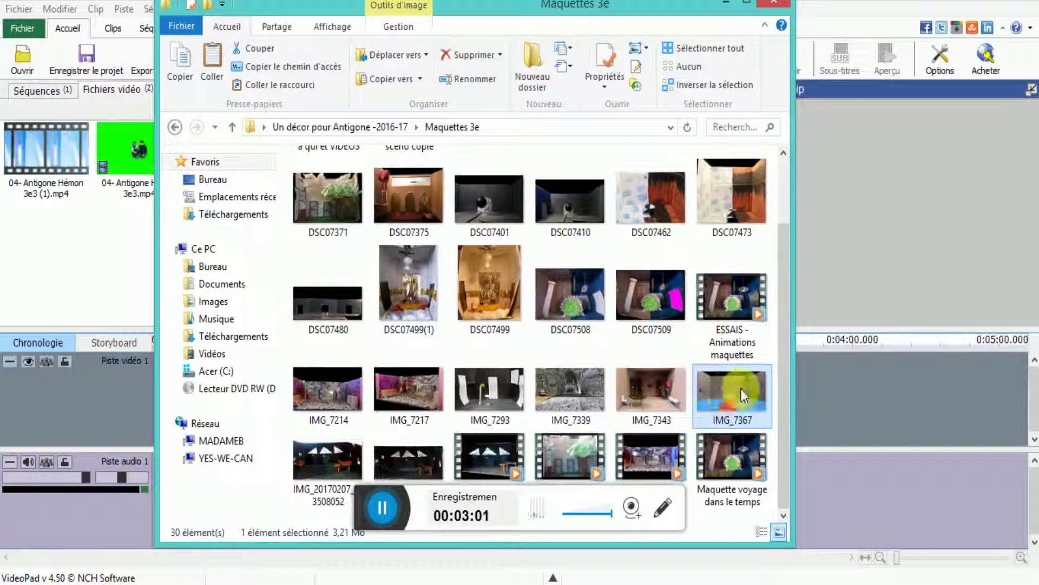
pyautogui.moveTo(841, 398); pyautogui.dragTo(842, 399)
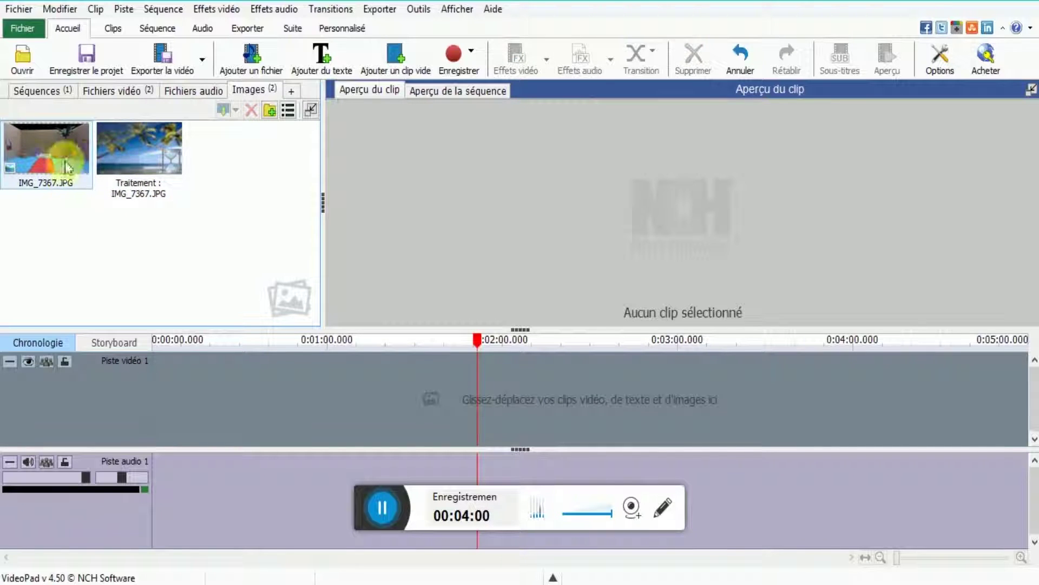
pyautogui.click(44, 149)
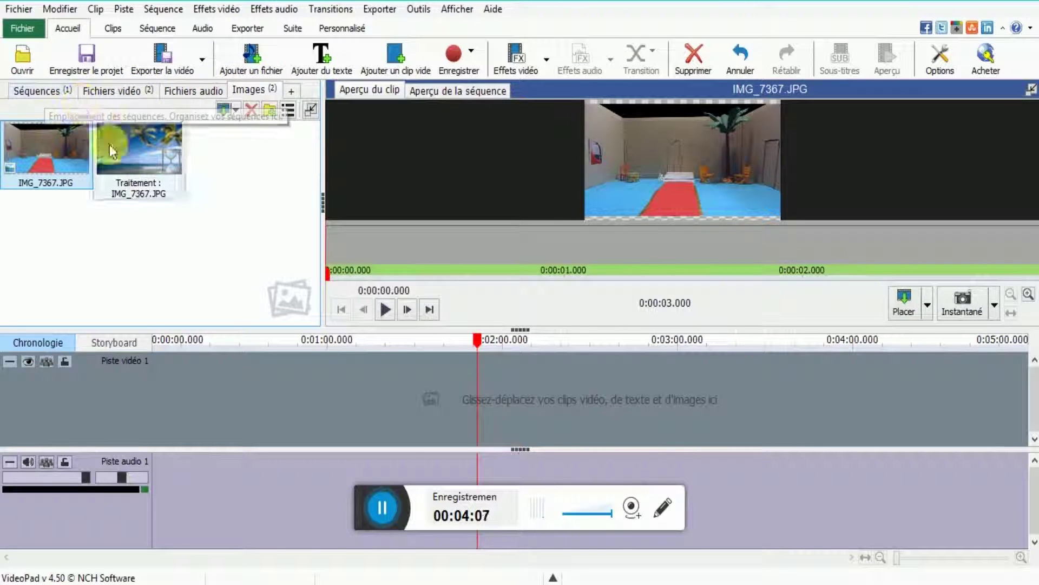
pyautogui.moveTo(49, 160); pyautogui.dragTo(167, 385)
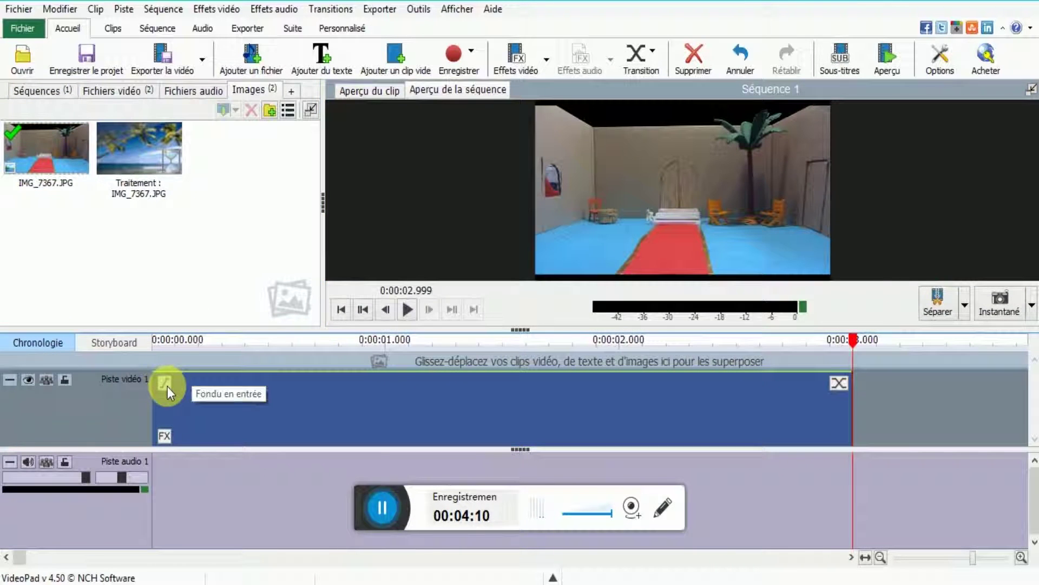
pyautogui.click(882, 410)
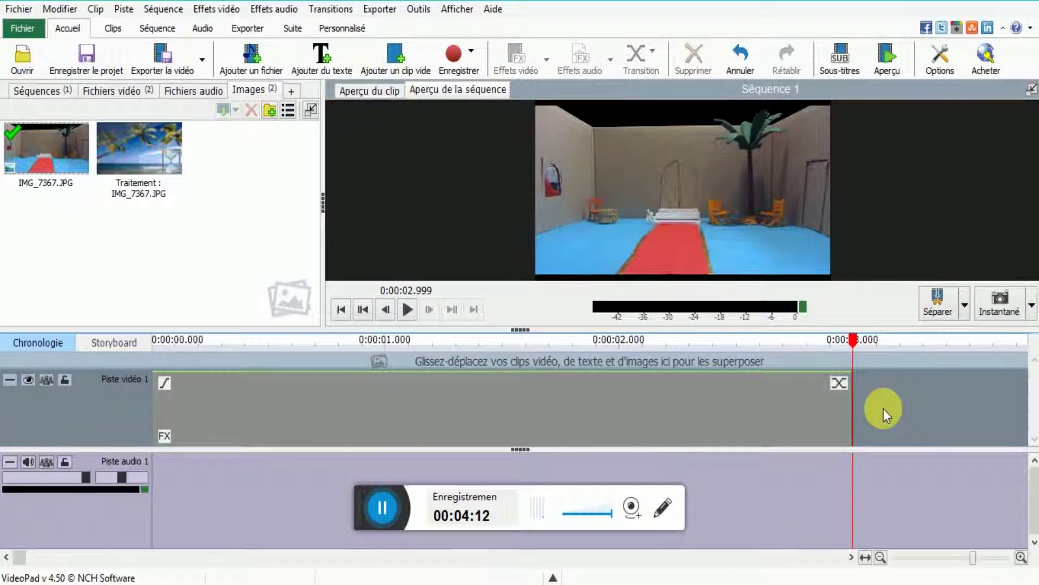
pyautogui.moveTo(728, 342); pyautogui.dragTo(260, 323)
pyautogui.click(971, 410)
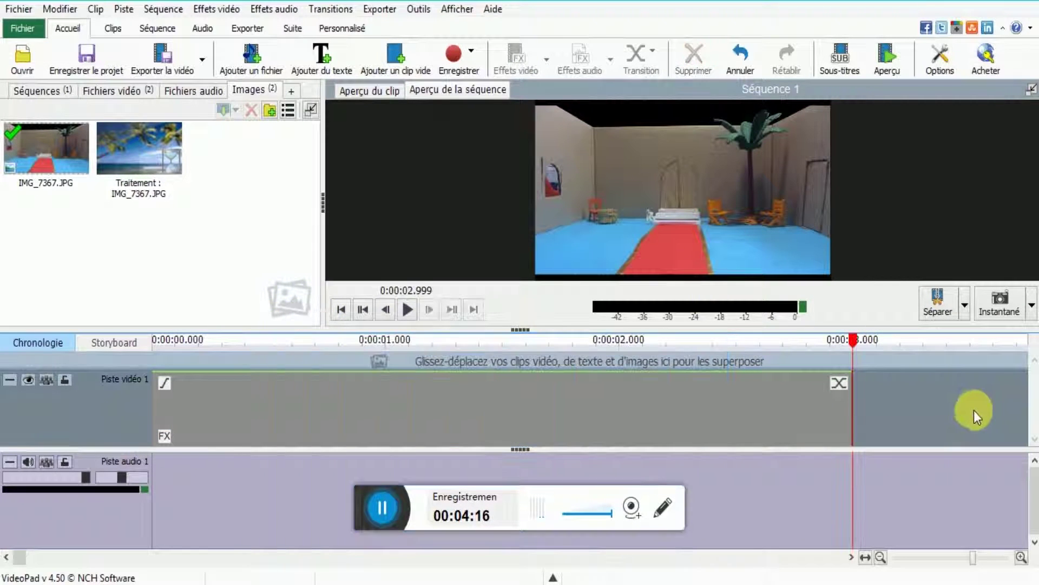
# - Overlay 04- Antigone Hémon 3e3.mp4 from the imported video files on a new video track above the stage-model image
pyautogui.click(111, 90)
pyautogui.click(52, 173)
pyautogui.click(162, 165)
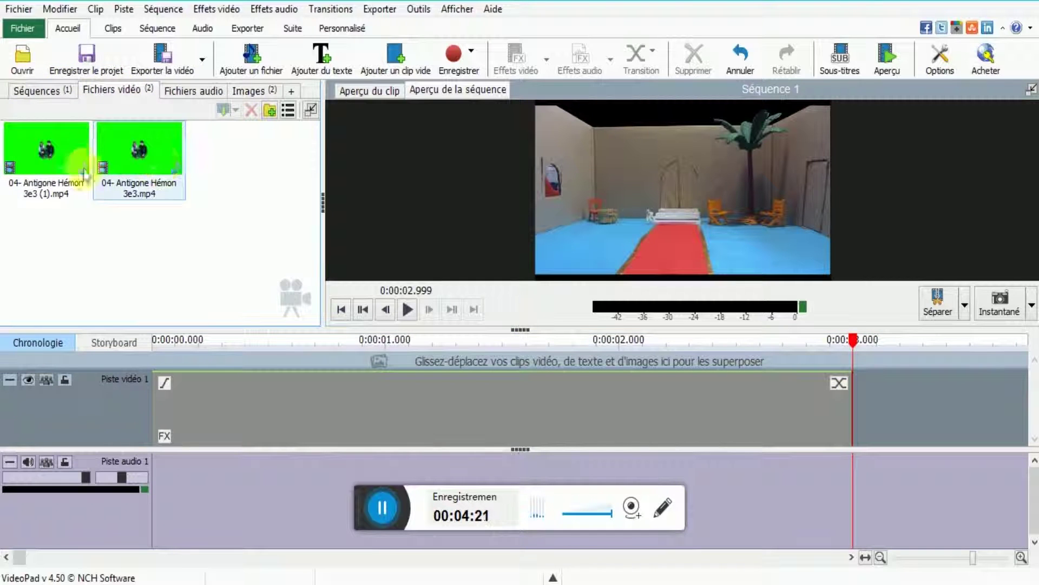
pyautogui.doubleClick(144, 142)
pyautogui.moveTo(144, 142); pyautogui.dragTo(197, 355)
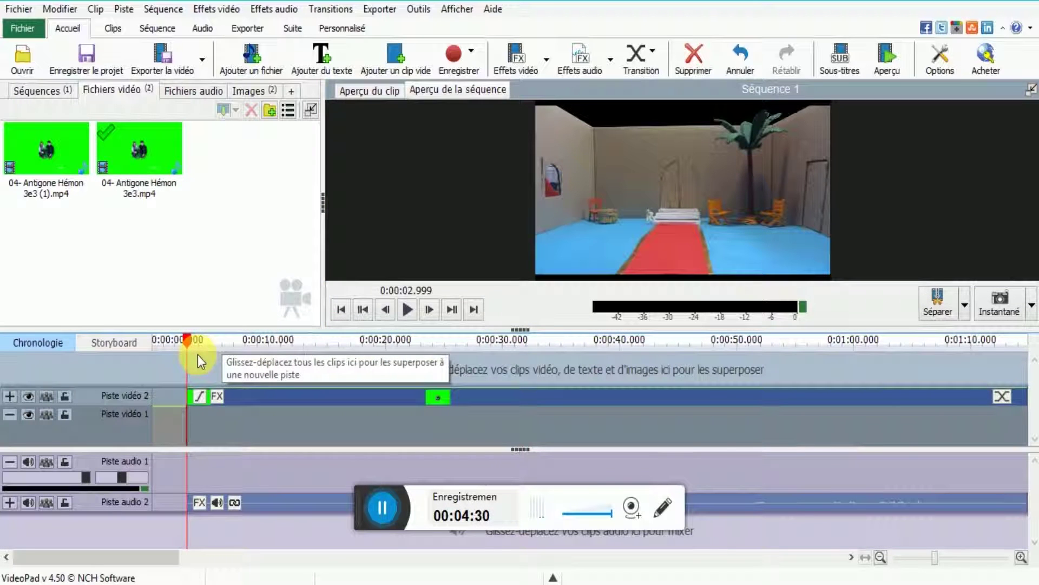
# - Move the 04- Antigone Hémon 3e3.mp4 clip to the start of Piste vidéo 2
pyautogui.click(167, 431)
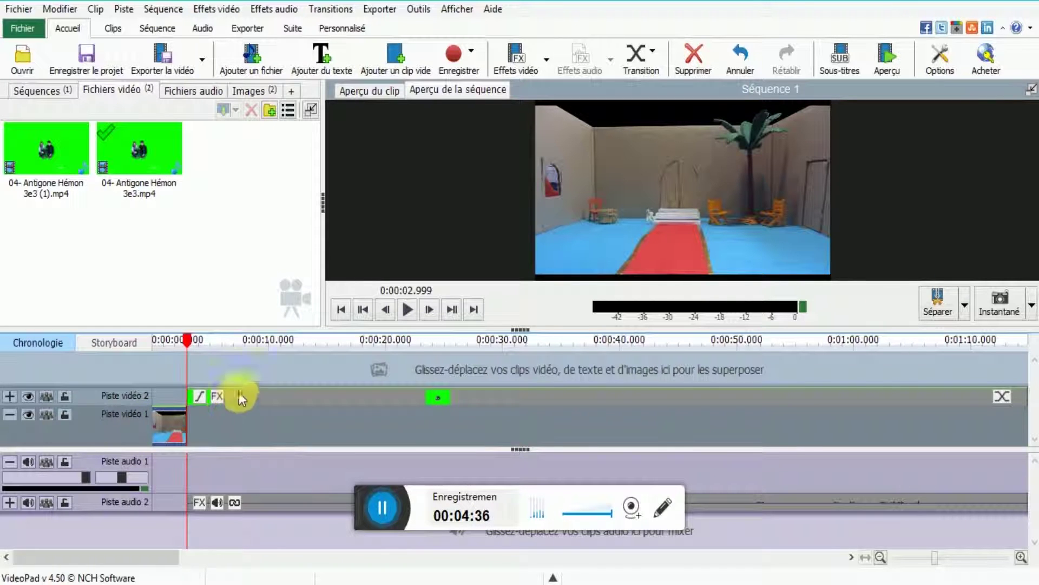
pyautogui.click(263, 401)
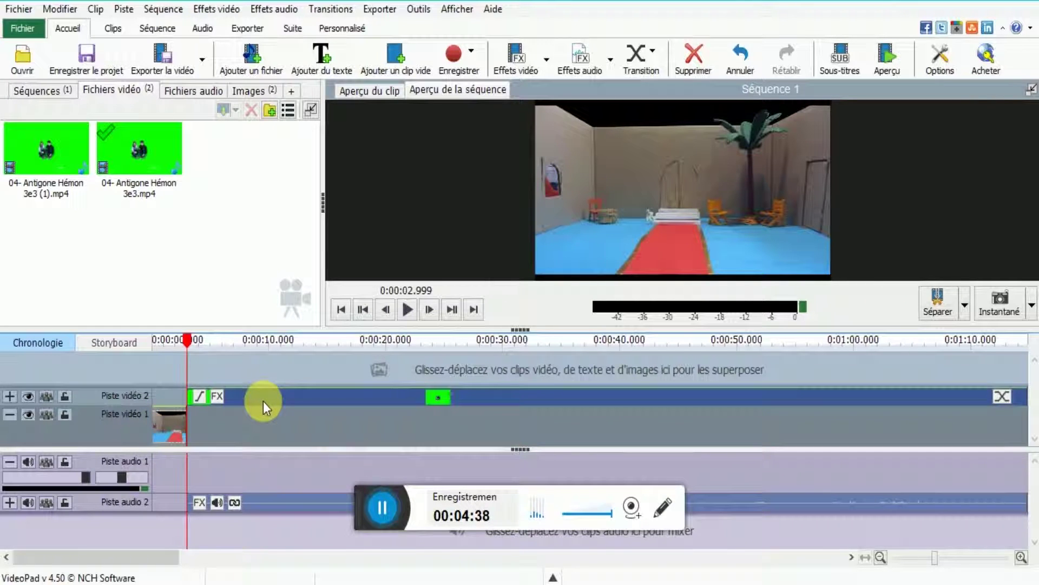
pyautogui.moveTo(260, 401); pyautogui.dragTo(229, 403)
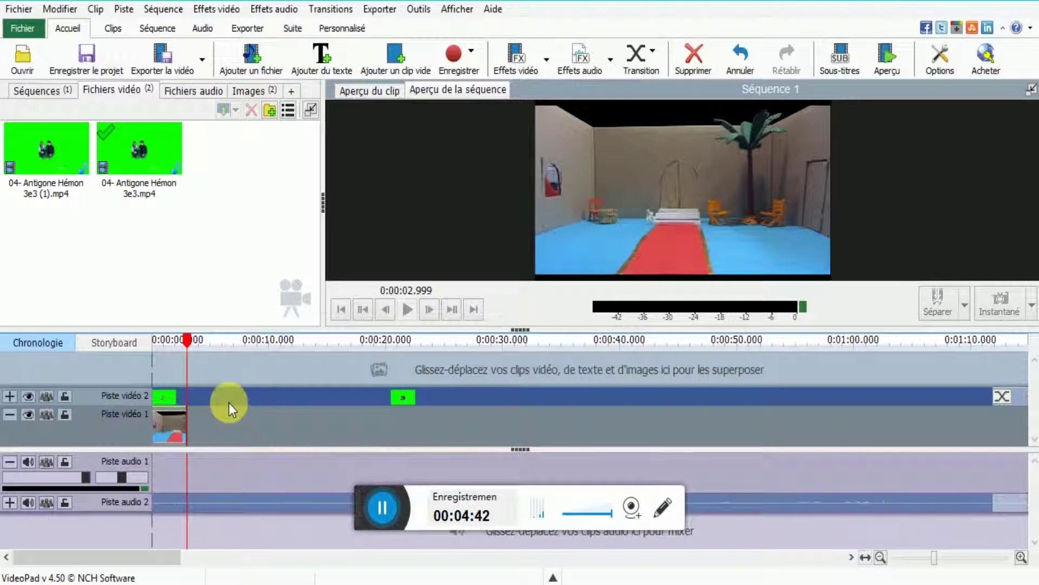
# - Extend IMG_7367 on Piste vidéo 1 to end with the video clip above it, a duration of 0:01:11.906
pyautogui.click(168, 431)
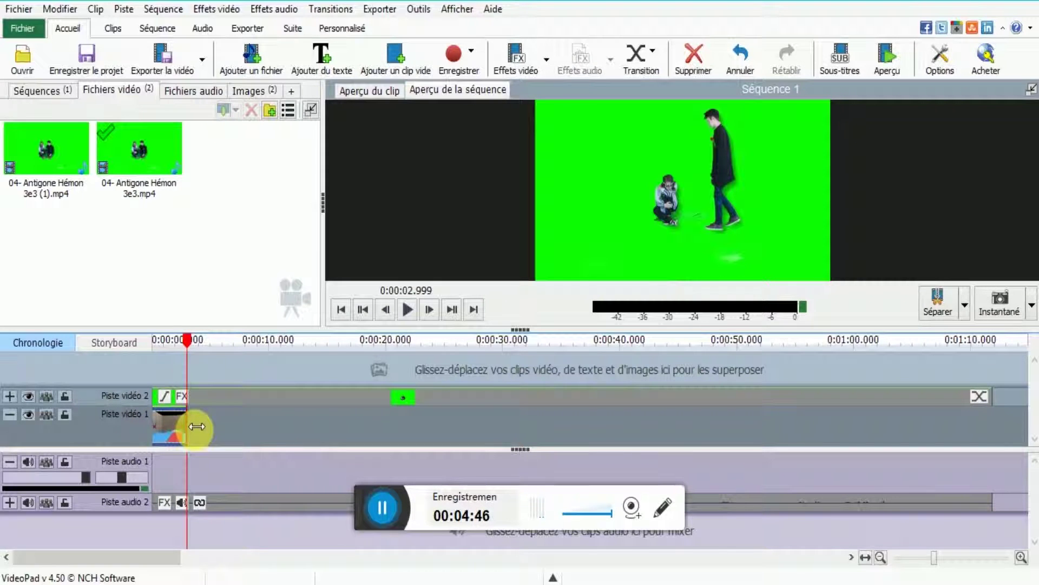
pyautogui.moveTo(188, 342); pyautogui.dragTo(256, 344)
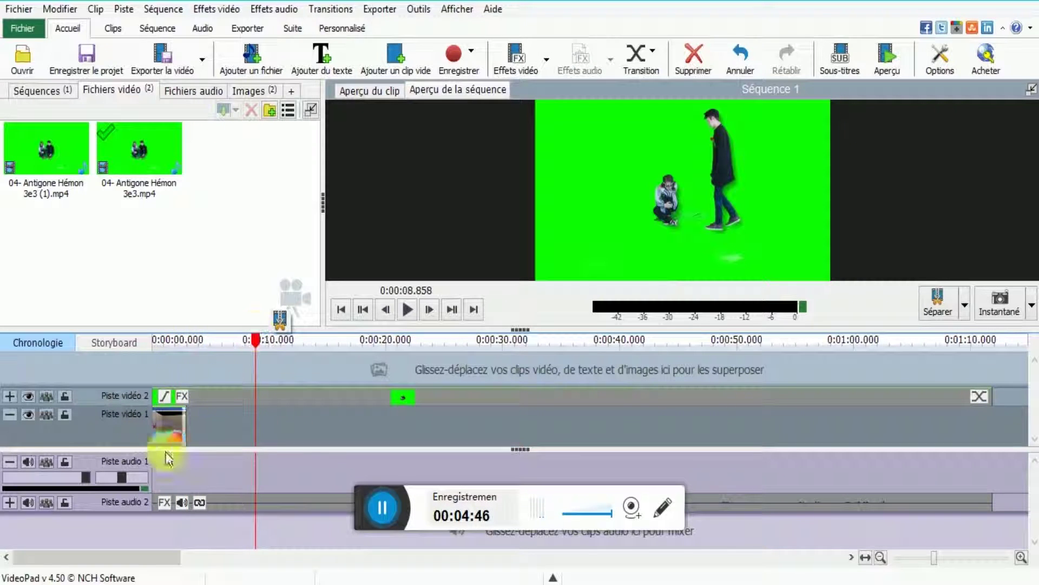
pyautogui.moveTo(186, 424); pyautogui.dragTo(190, 423)
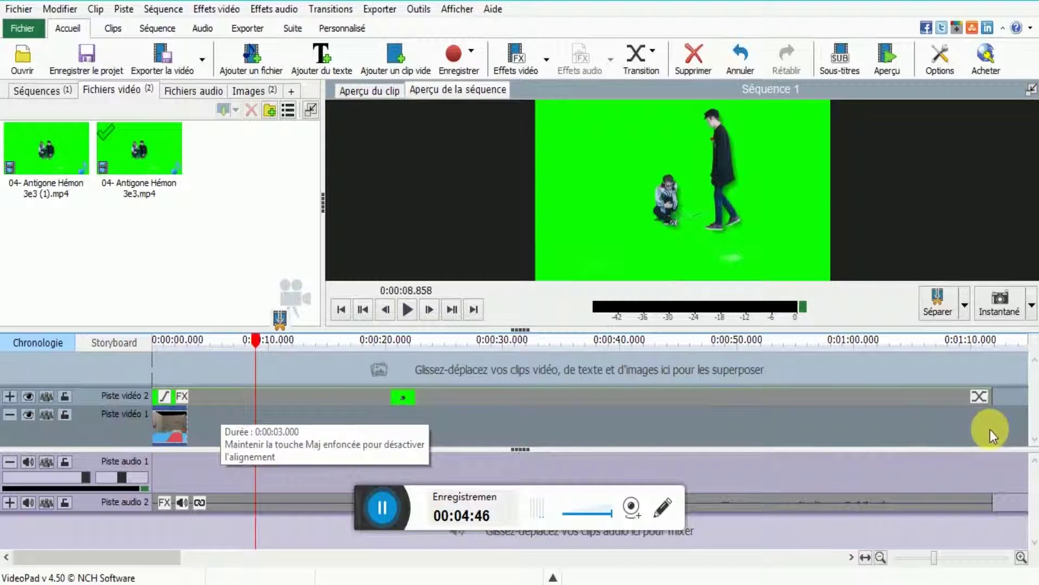
pyautogui.click(168, 430)
pyautogui.click(166, 433)
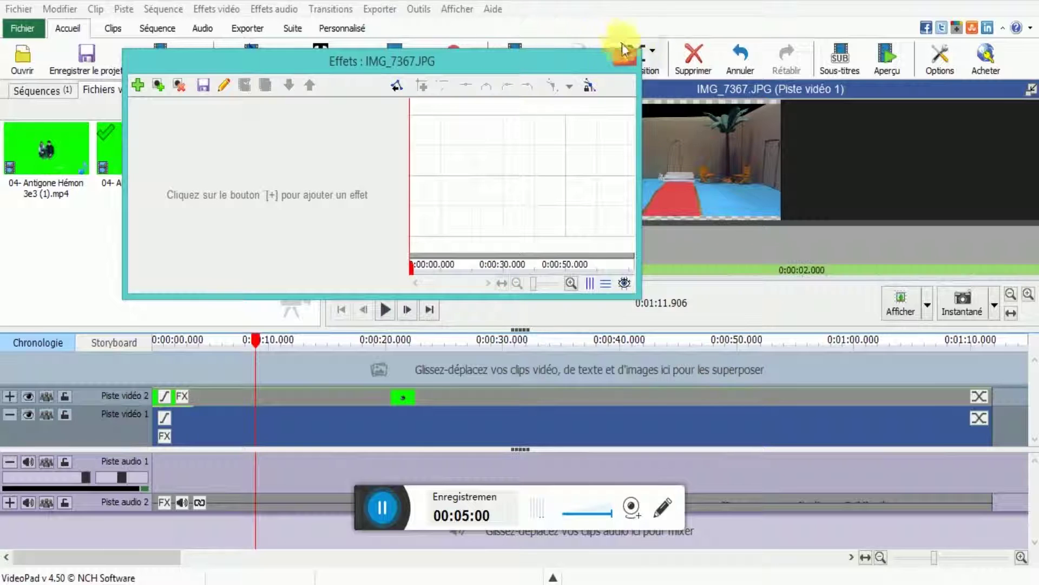
pyautogui.click(626, 57)
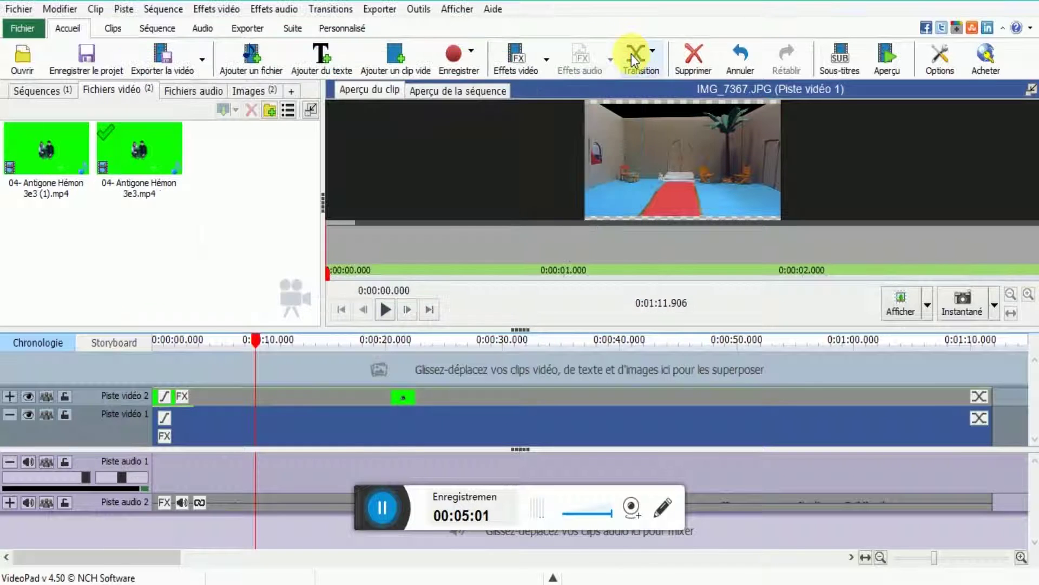
# - Check the video clip and the background image one after the other, and return to the sequence preview
pyautogui.click(747, 398)
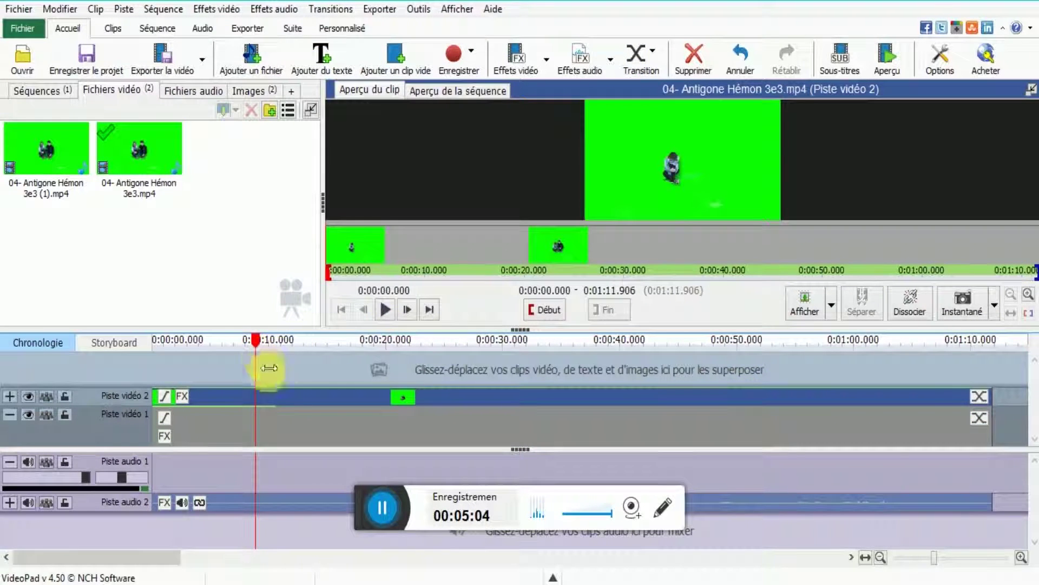
pyautogui.click(291, 413)
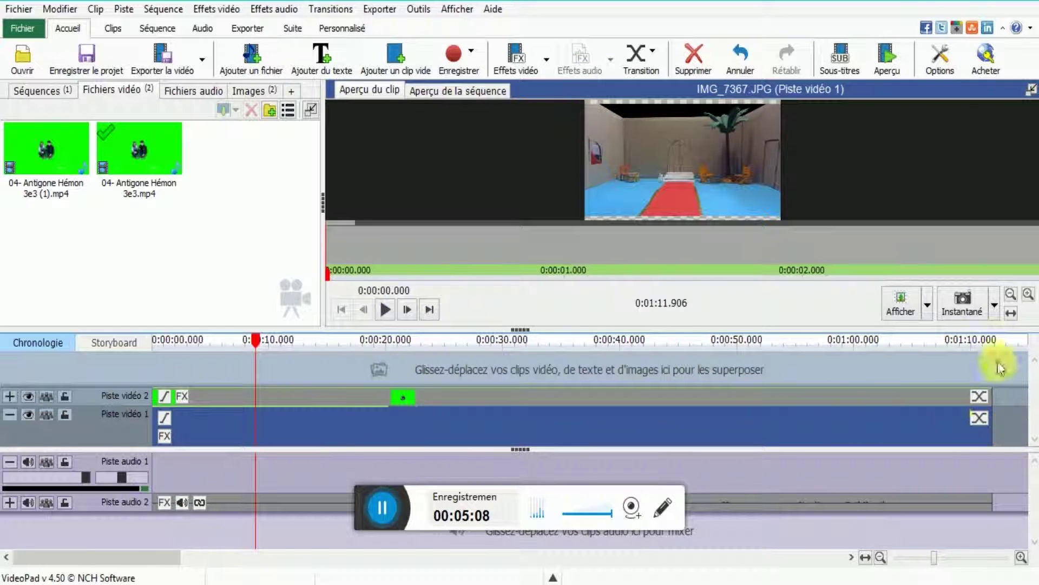
pyautogui.click(533, 397)
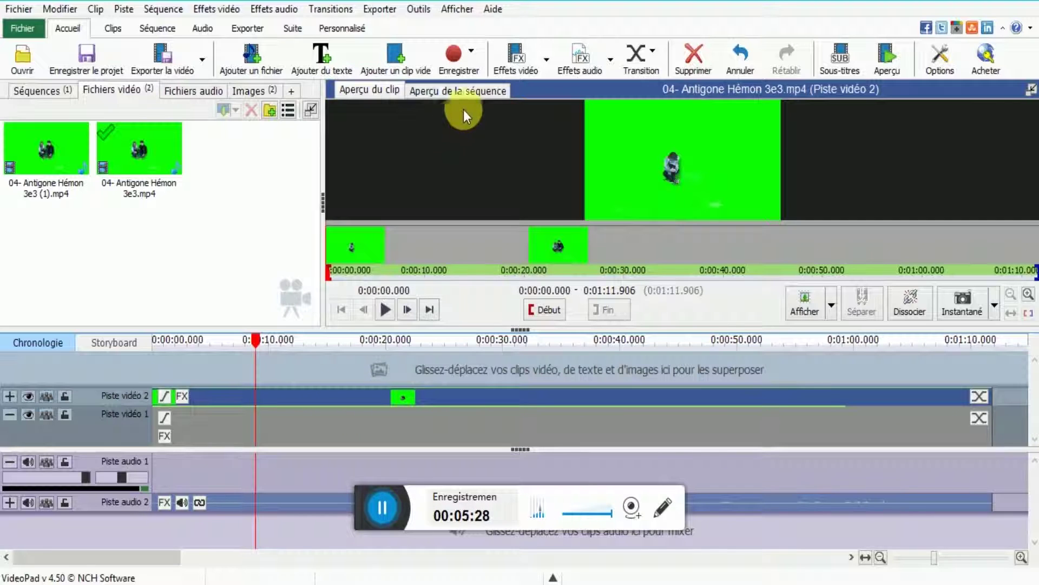
pyautogui.click(486, 90)
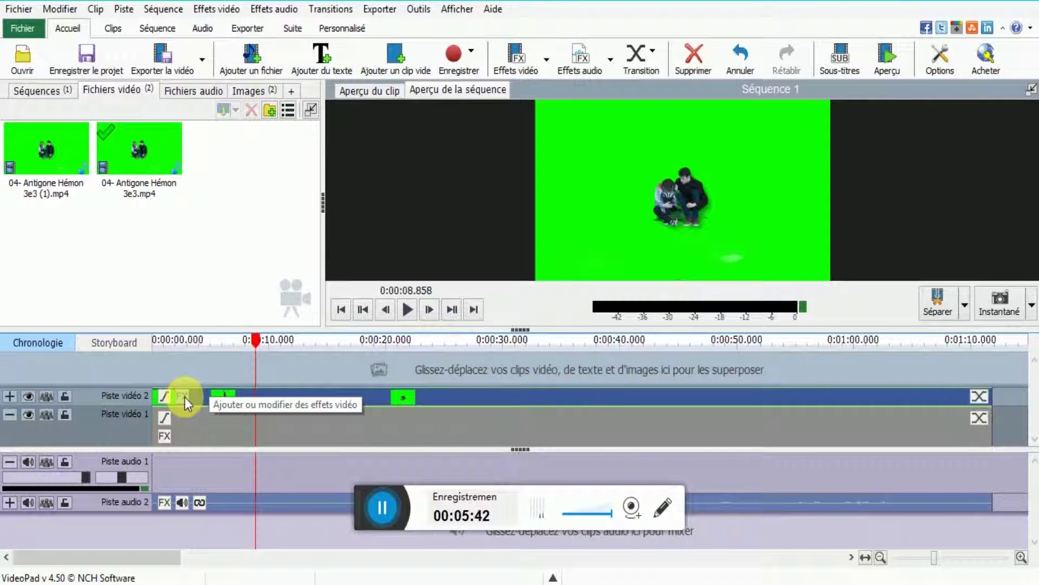
# - Add the Écran vert effect to the 04- Antigone Hémon 3e3.mp4 clip on Piste vidéo 2
pyautogui.click(238, 15)
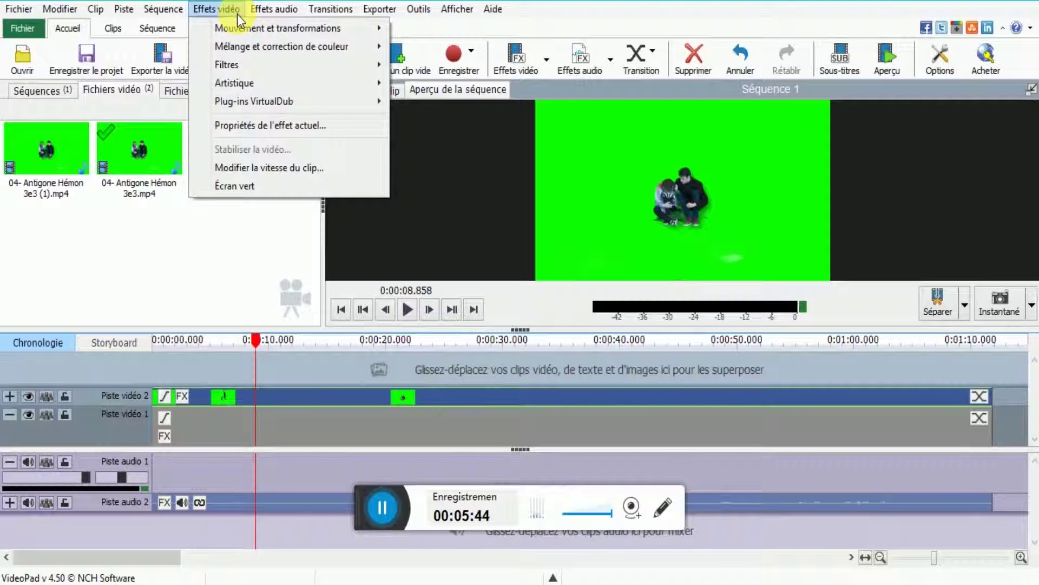
pyautogui.click(183, 397)
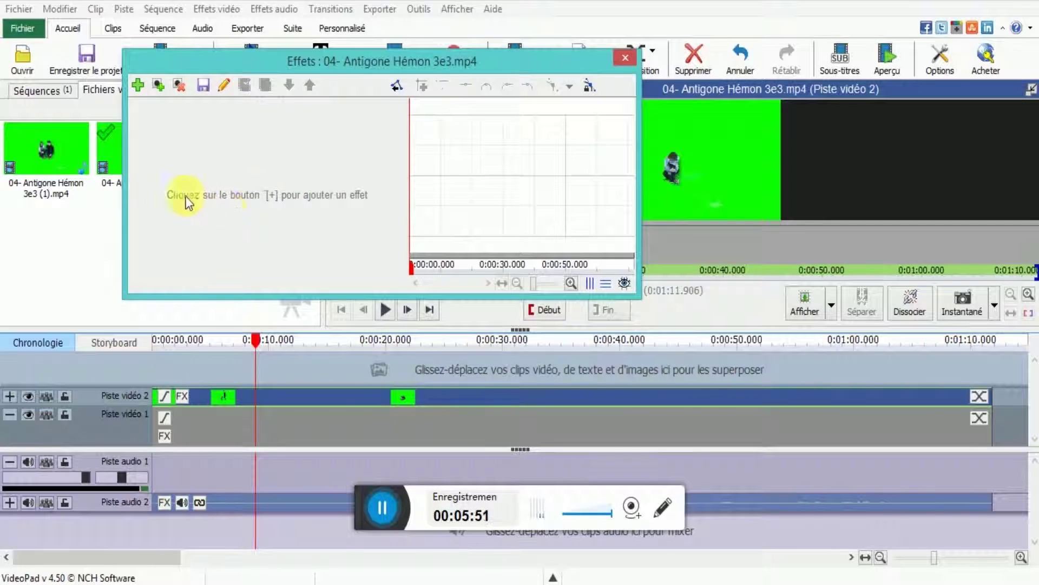
pyautogui.click(137, 85)
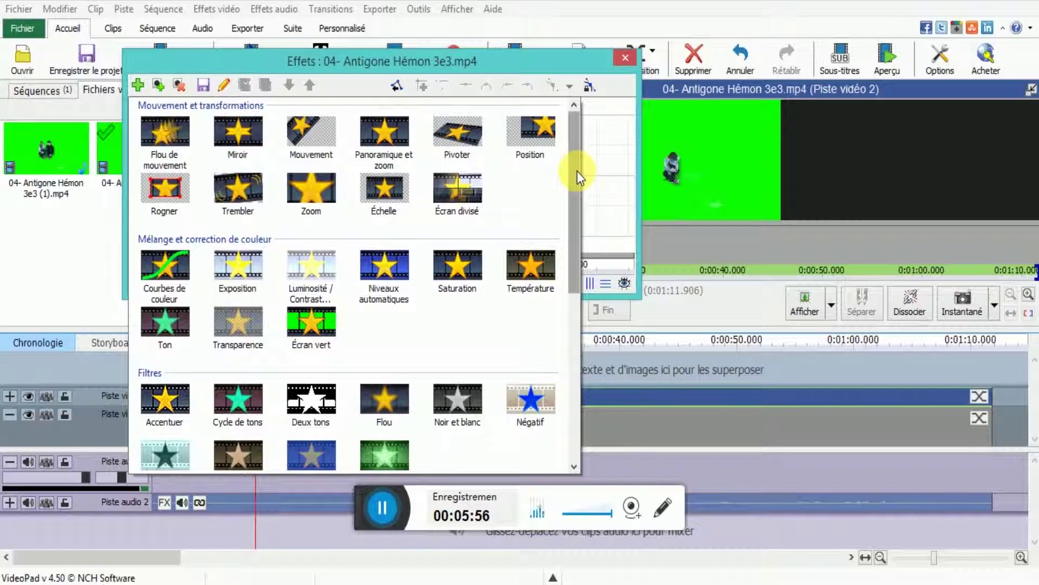
pyautogui.moveTo(577, 171); pyautogui.dragTo(582, 200)
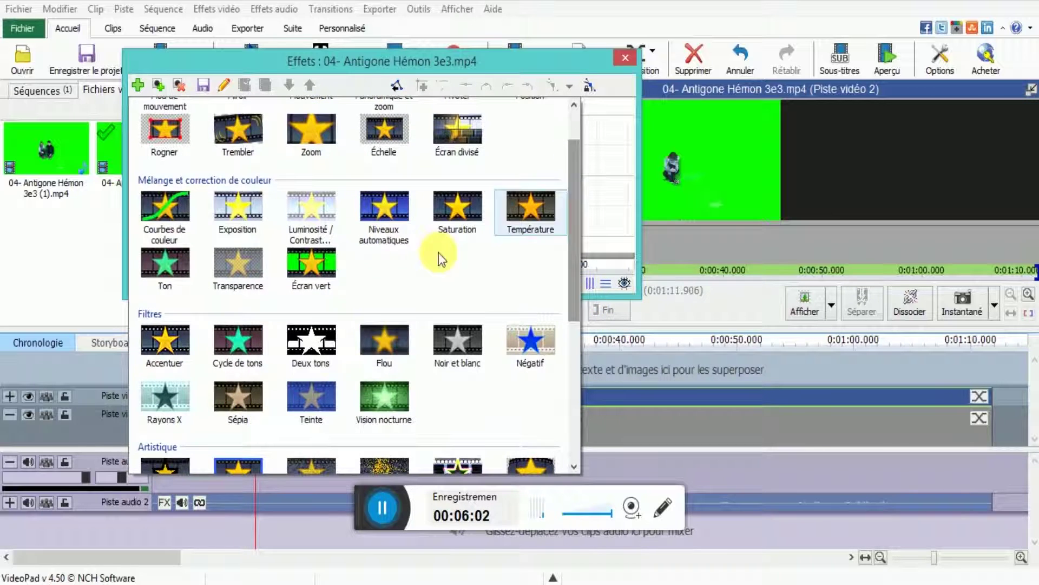
pyautogui.doubleClick(335, 269)
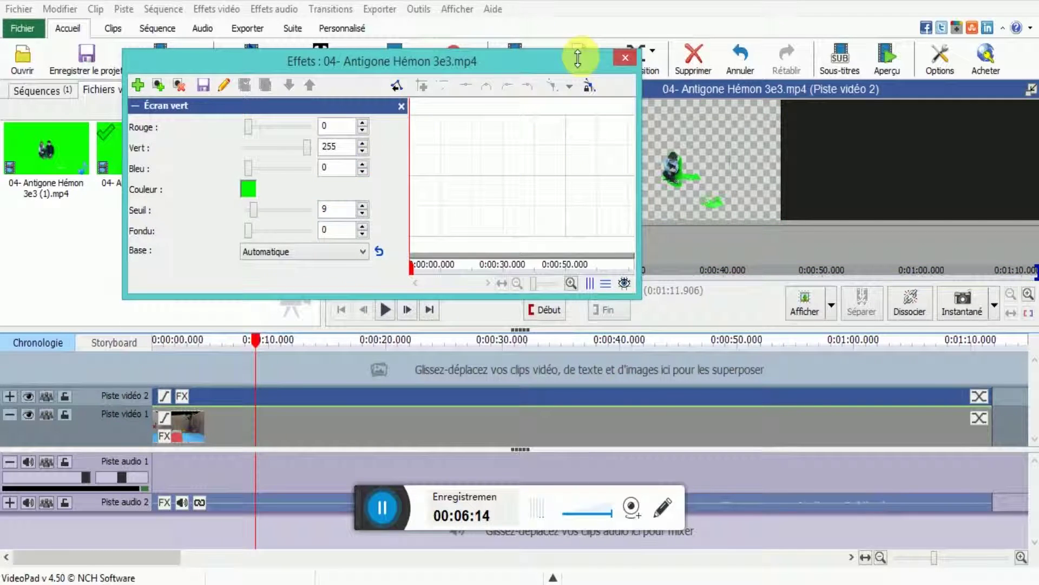
# - Try the Écran vert effect with Seuil 40 and a key colour of 100, 255, 107 sampled from the clip preview
pyautogui.moveTo(570, 79); pyautogui.dragTo(462, 90)
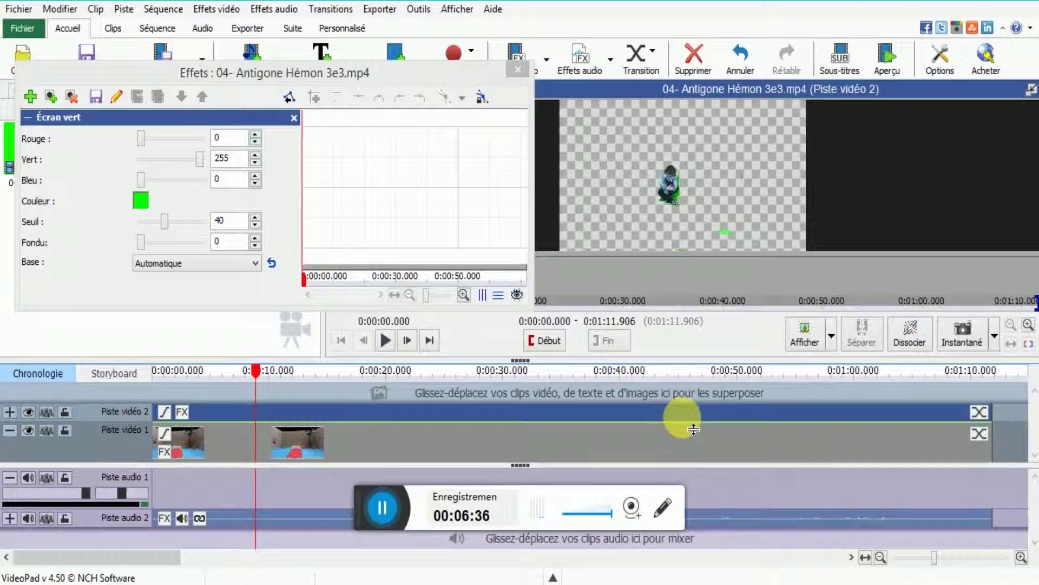
pyautogui.click(694, 429)
pyautogui.click(732, 240)
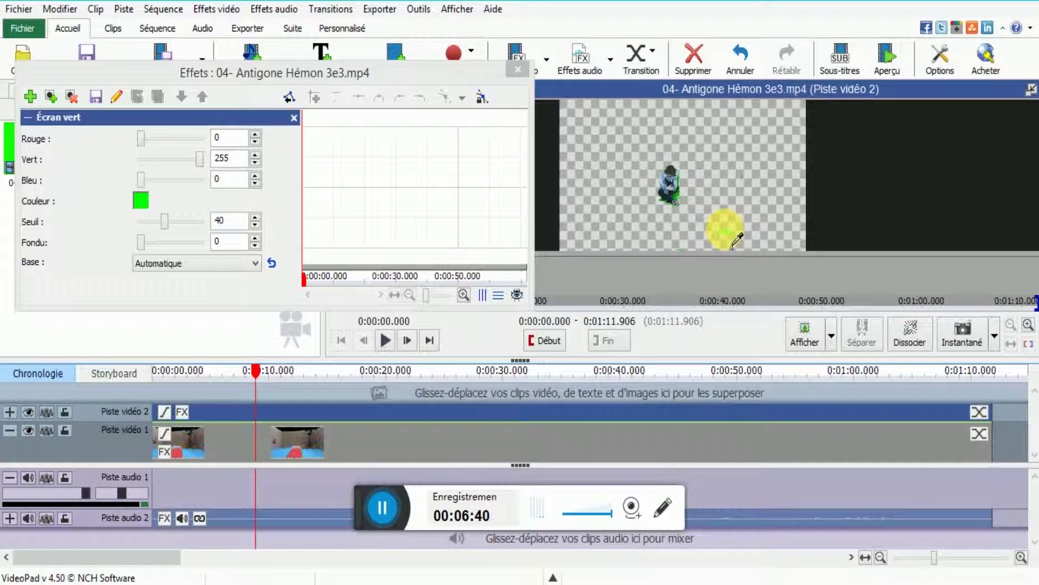
pyautogui.click(780, 249)
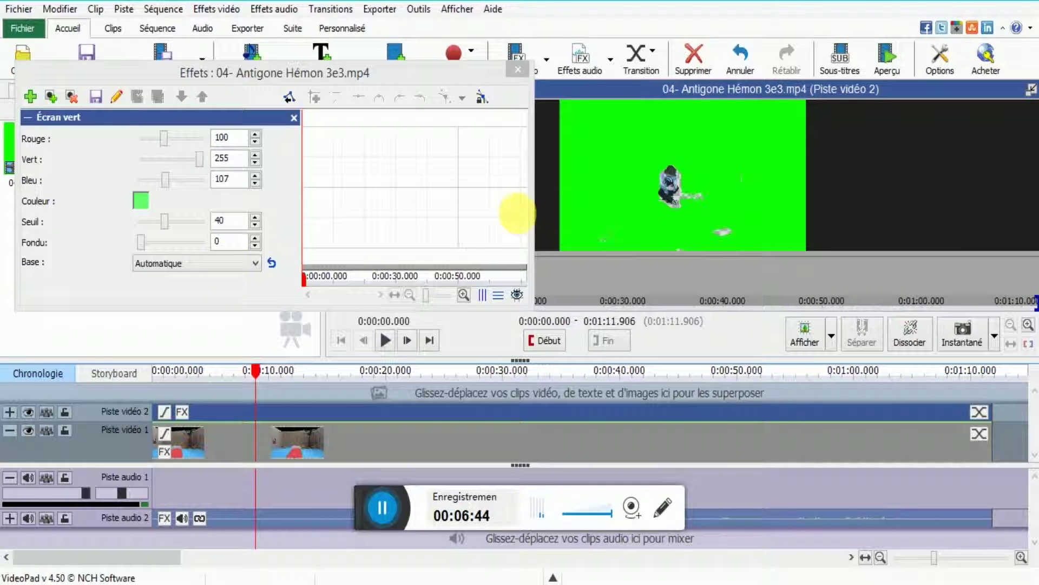
# - Resample the key colour to 15, 255, 5 and set the Écran vert Seuil to 50
pyautogui.click(166, 224)
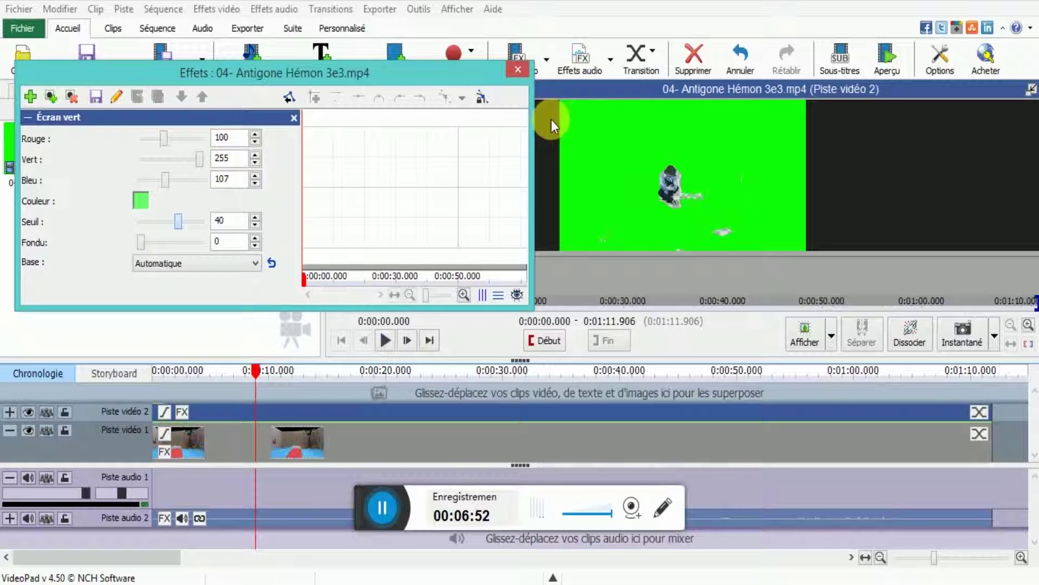
pyautogui.click(141, 215)
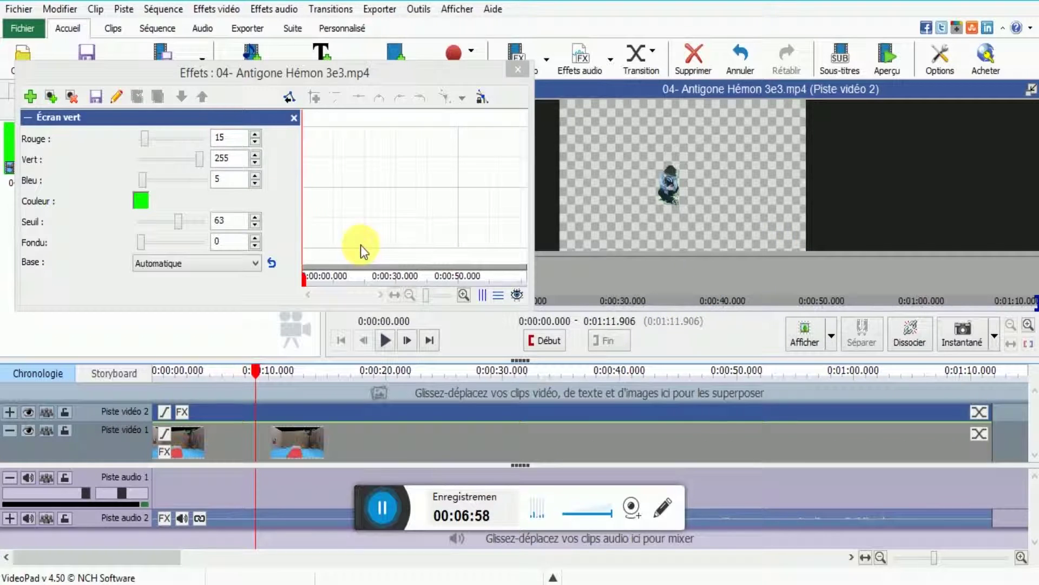
pyautogui.doubleClick(233, 221)
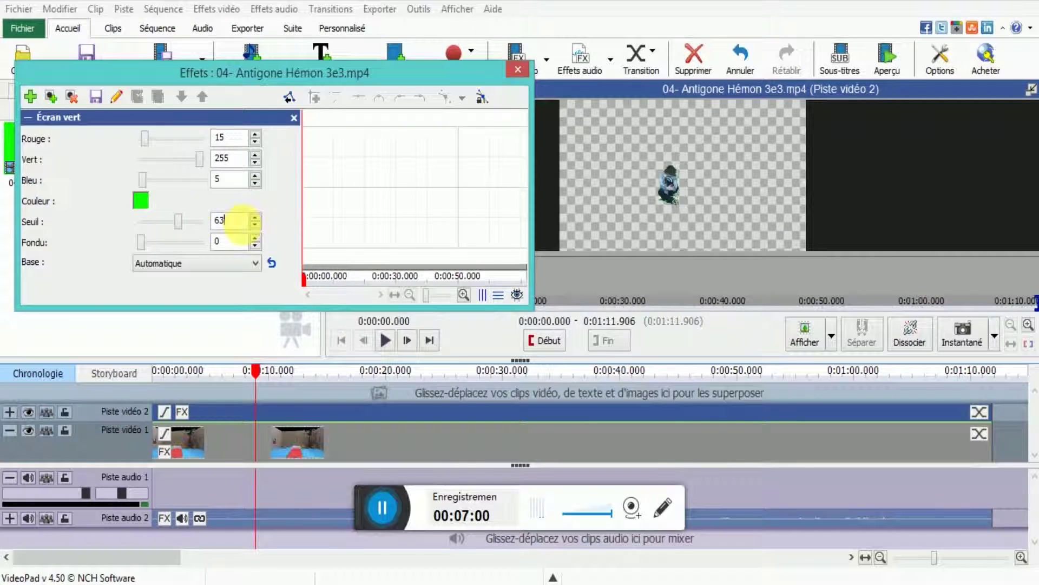
pyautogui.write('50')
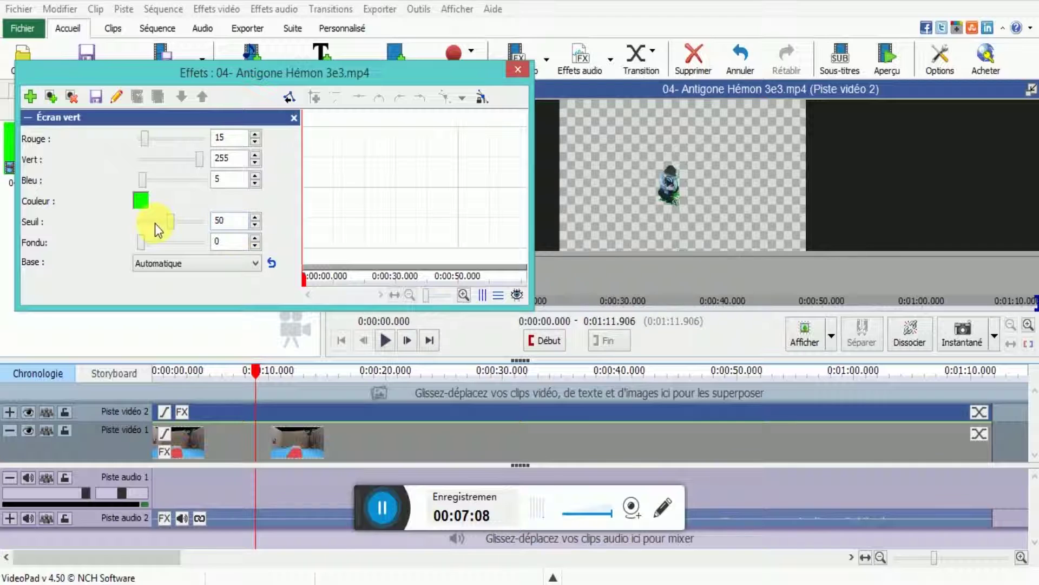
# - Set the Écran vert Fondu to 10 and close the clip's effect settings
pyautogui.doubleClick(232, 241)
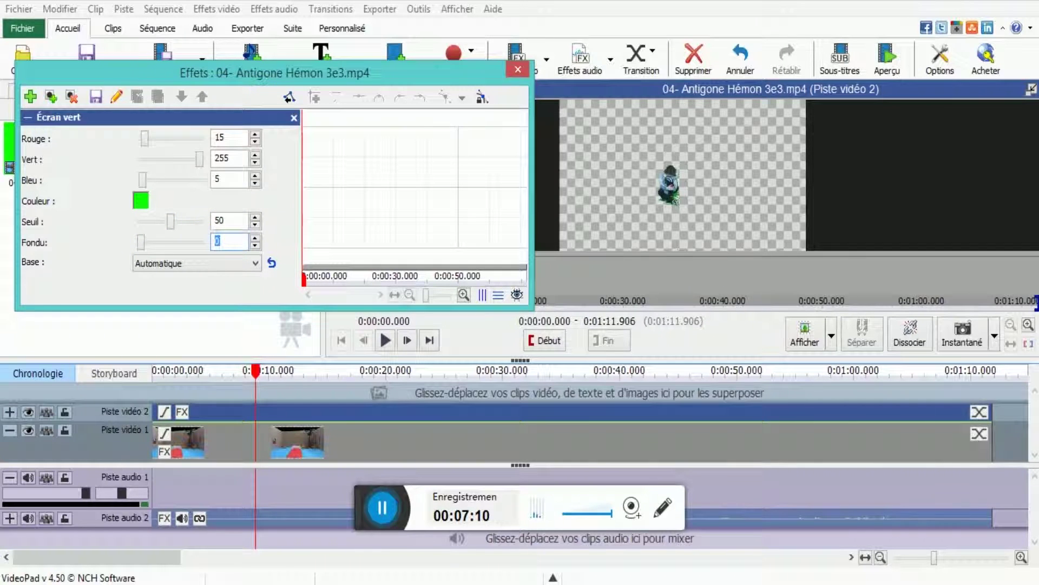
pyautogui.write('1')
pyautogui.press('Num_Lock')
pyautogui.click(231, 242)
pyautogui.write('10')
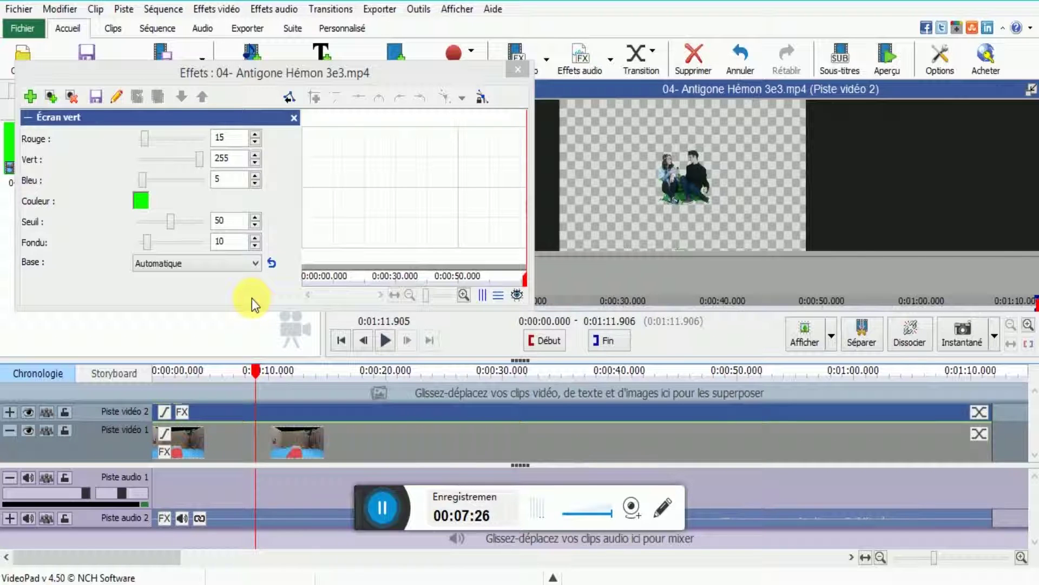
pyautogui.click(254, 263)
pyautogui.click(254, 262)
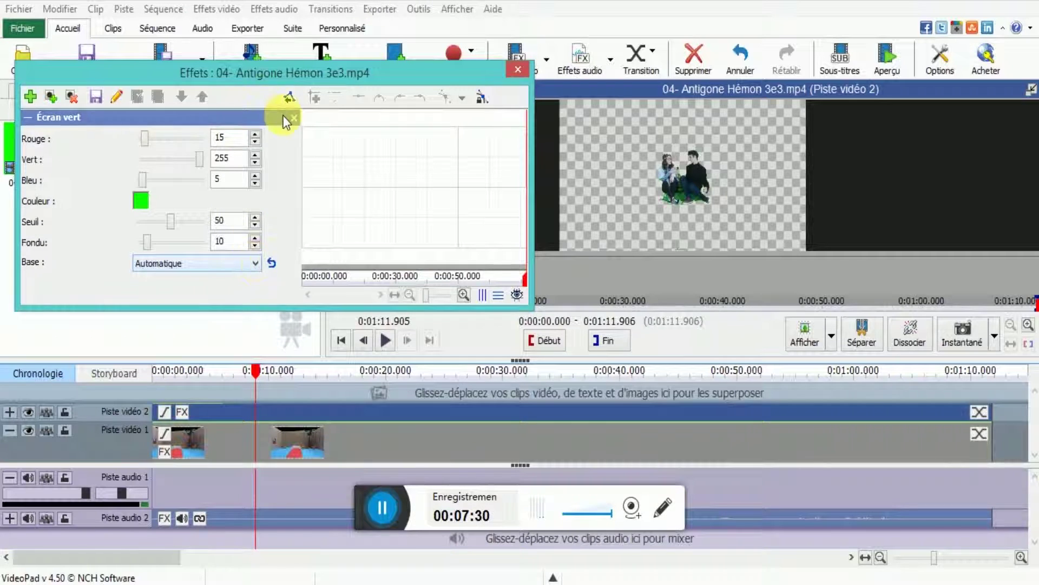
pyautogui.click(518, 73)
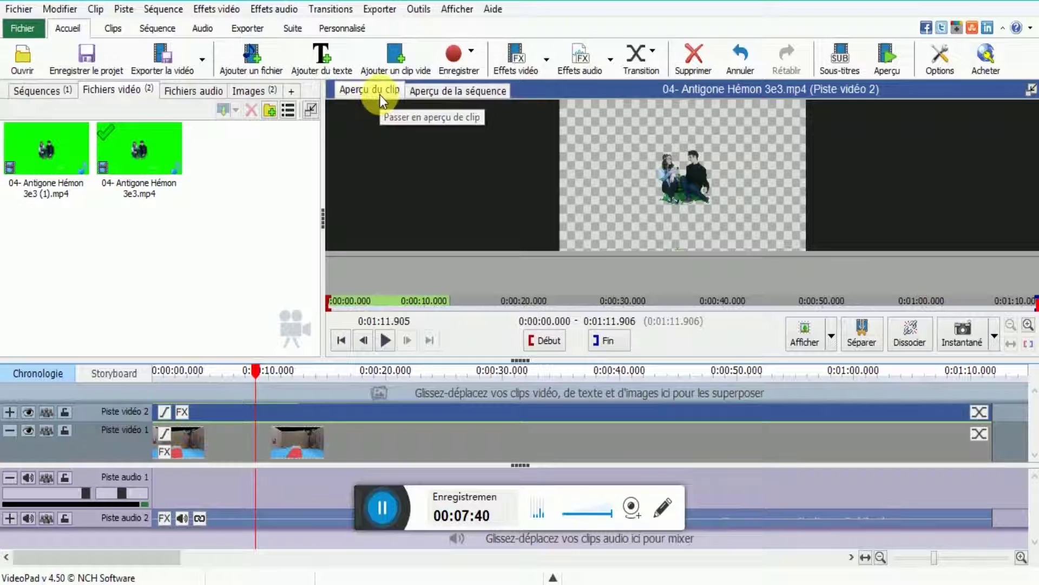
# - Examine the keyed actors over the stage-model background in the sequence preview
pyautogui.click(434, 96)
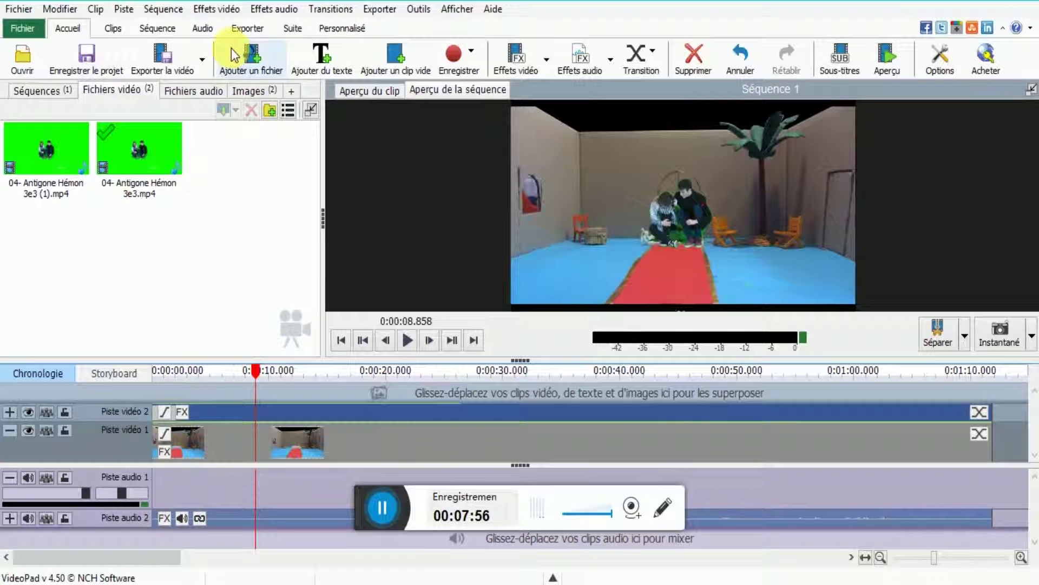
pyautogui.click(232, 10)
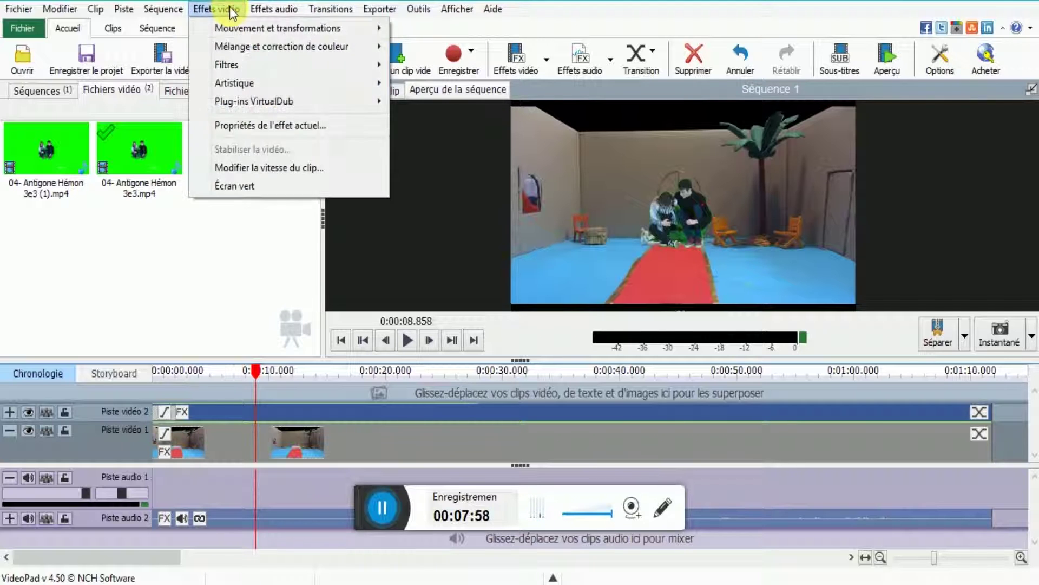
pyautogui.click(233, 10)
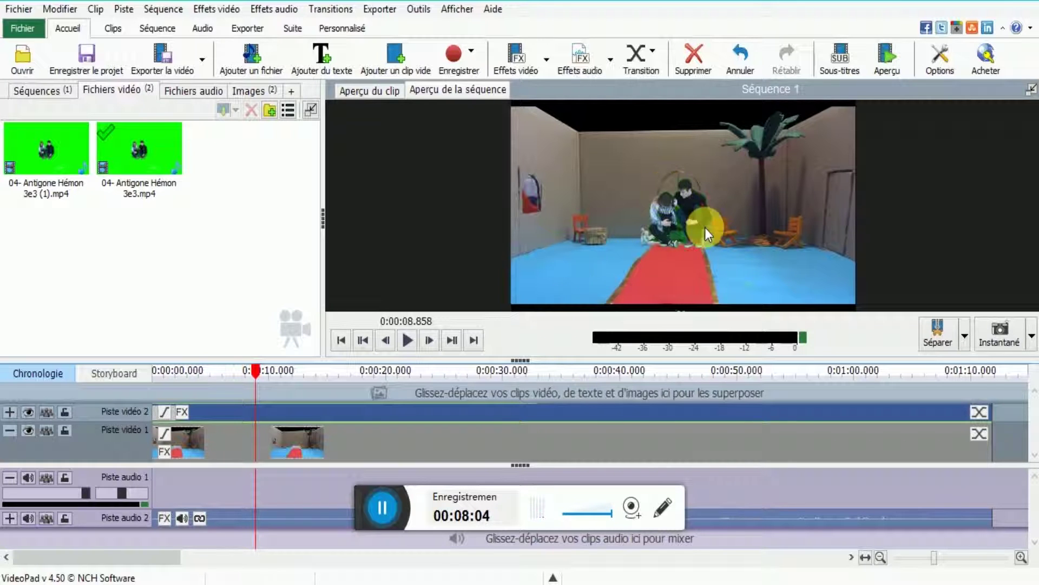
# - Add the Échelle effect to the actors' clip and scale it to 0.46 horizontally and vertically, keeping the aspect ratio
pyautogui.click(216, 9)
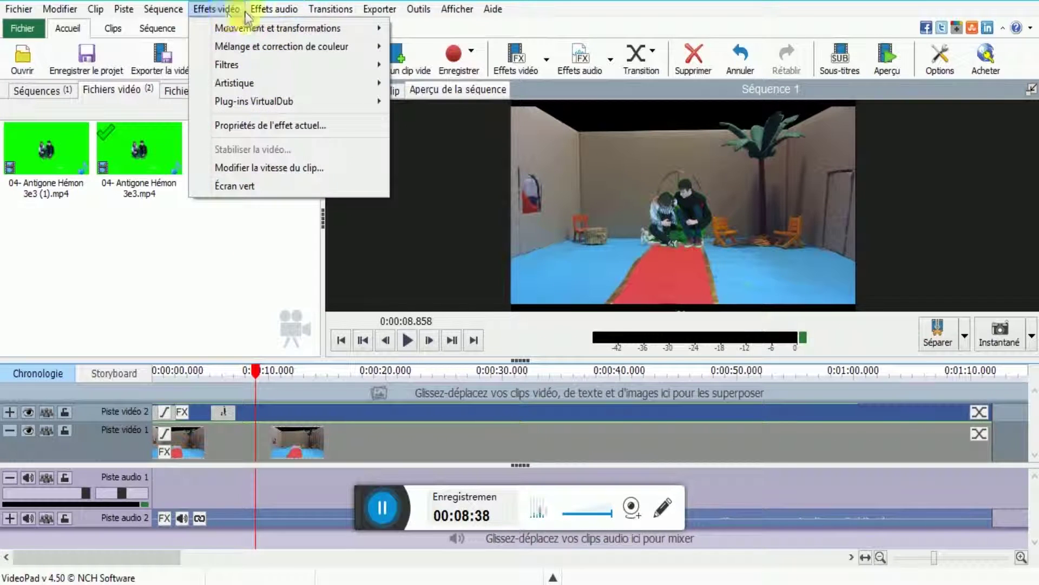
pyautogui.press('Right')
pyautogui.moveTo(223, 15)
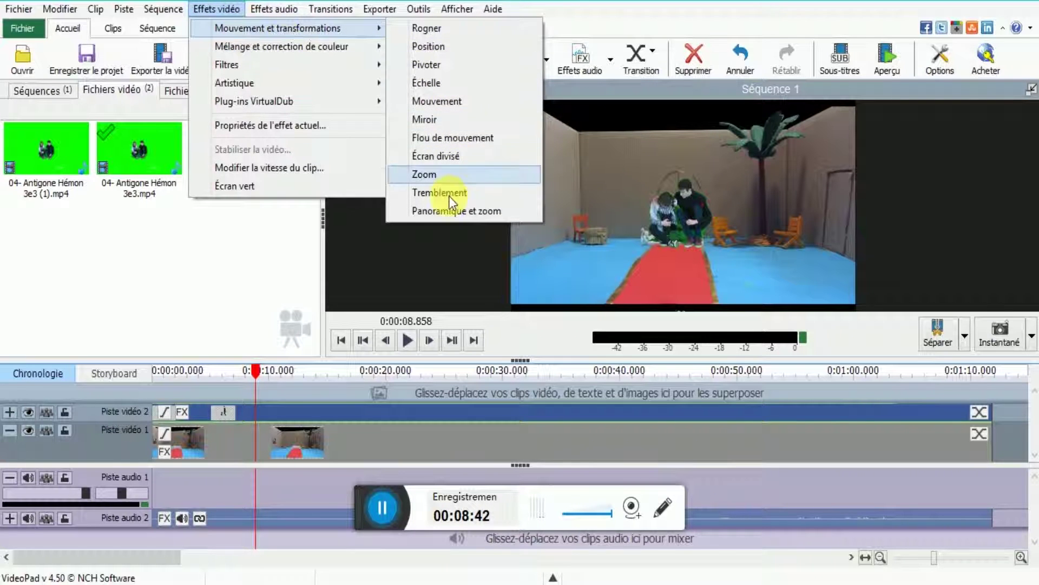
pyautogui.click(434, 83)
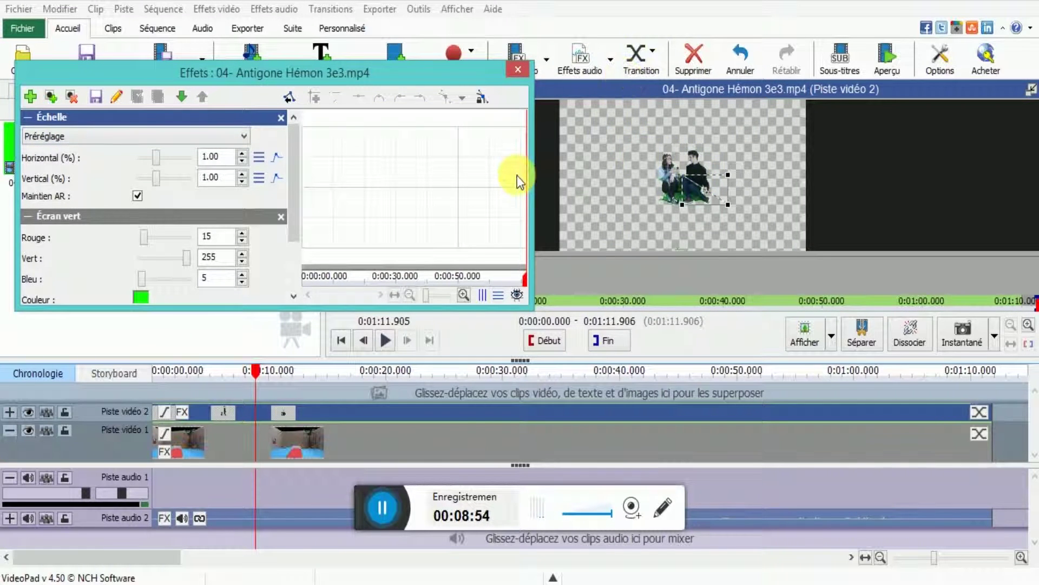
pyautogui.moveTo(411, 79); pyautogui.dragTo(388, 231)
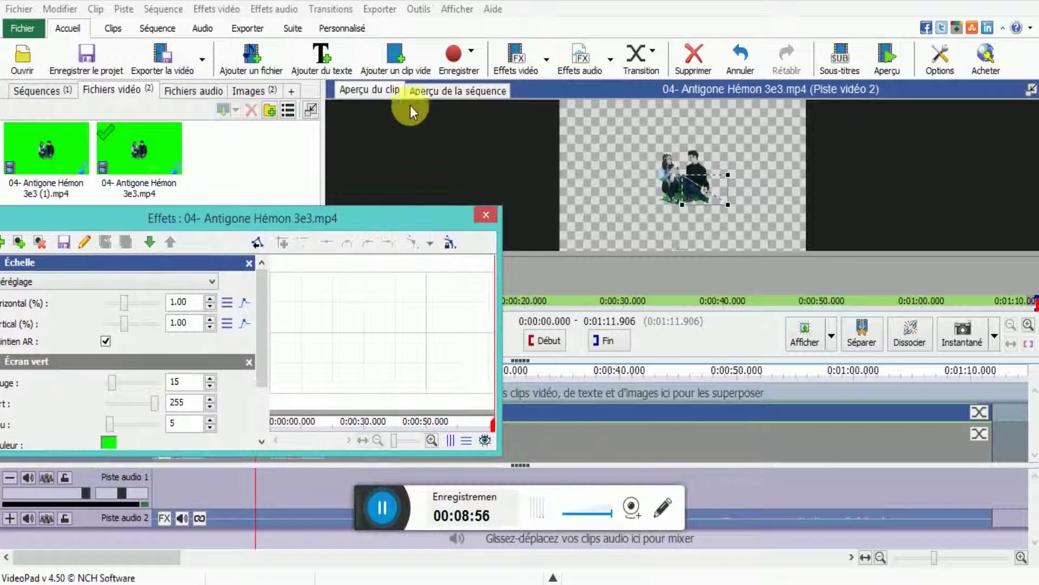
pyautogui.click(434, 92)
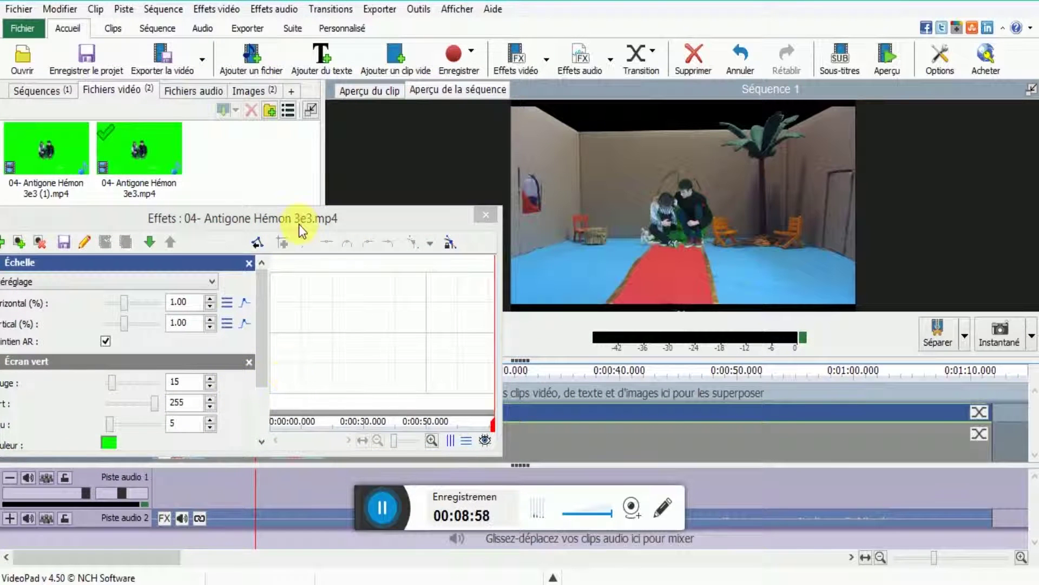
pyautogui.moveTo(309, 218); pyautogui.dragTo(401, 169)
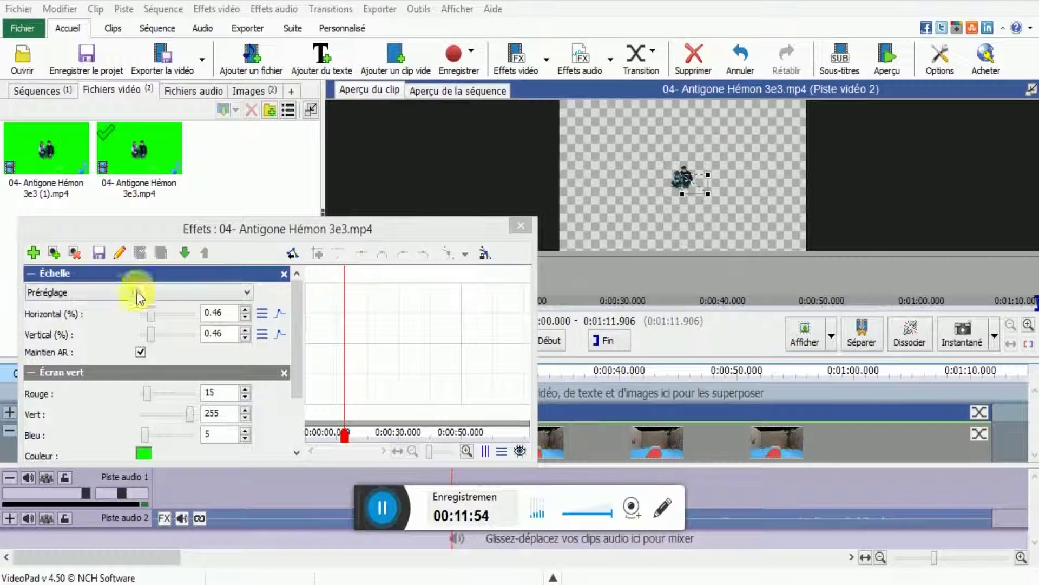
# - Add the Position effect to the actors' clip and show the composite in the sequence preview
pyautogui.click(33, 253)
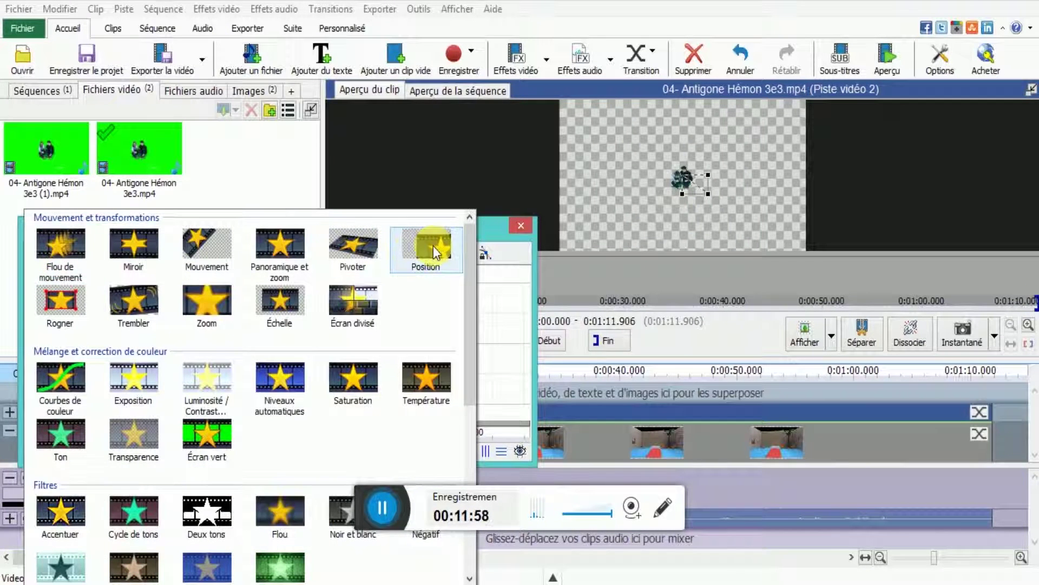
pyautogui.click(479, 94)
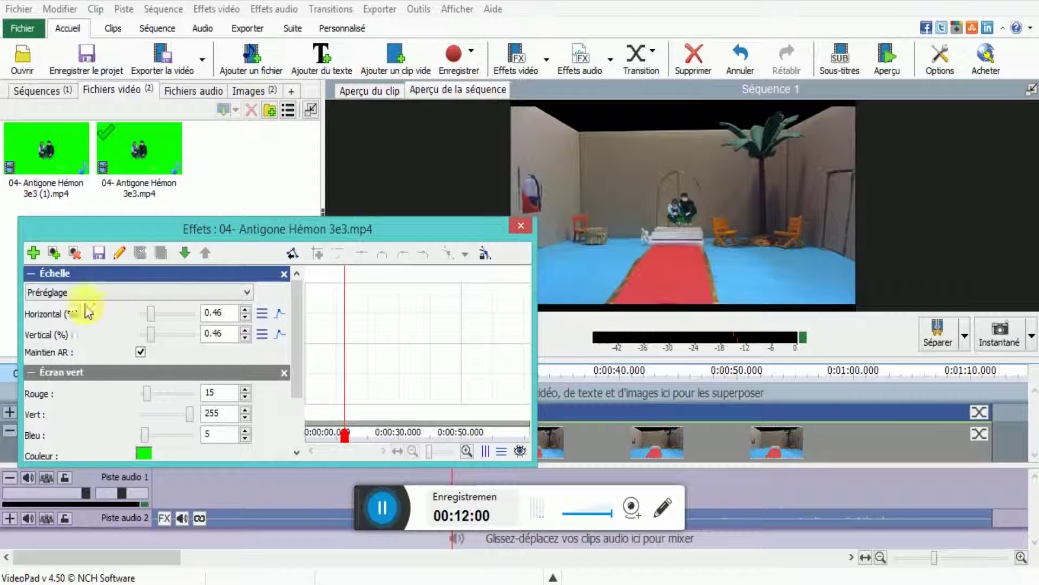
pyautogui.click(35, 258)
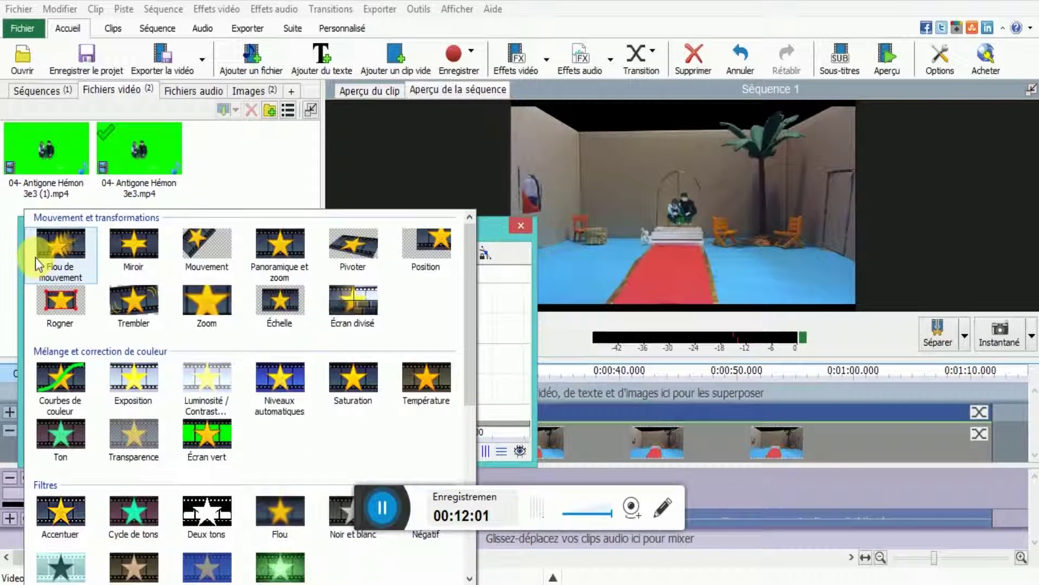
pyautogui.click(434, 242)
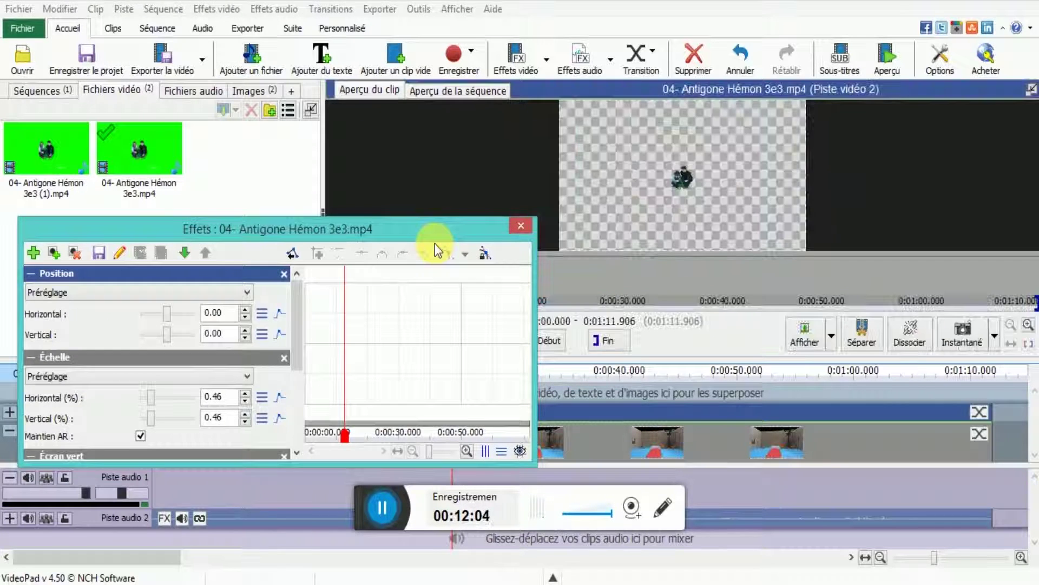
pyautogui.click(480, 92)
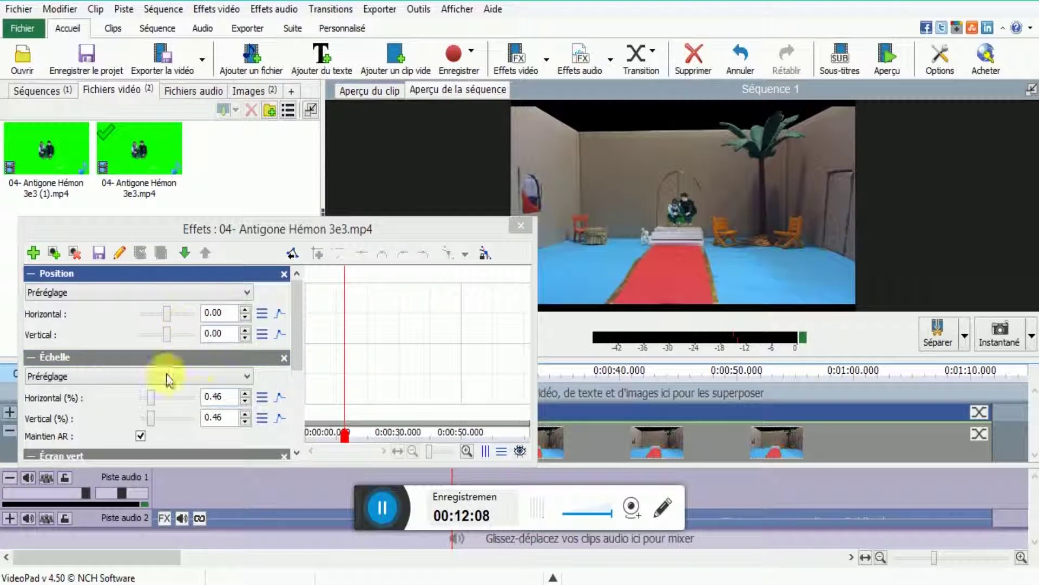
# - Try a Position effect with a horizontal offset of 0.00 and a vertical offset of 7.18, checking it in the sequence preview
pyautogui.click(245, 317)
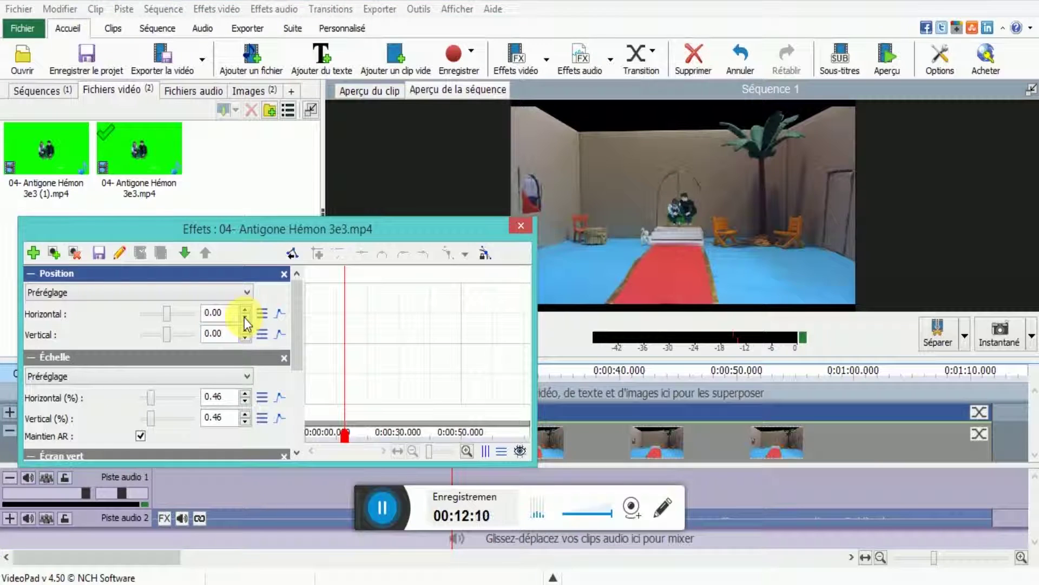
pyautogui.click(245, 317)
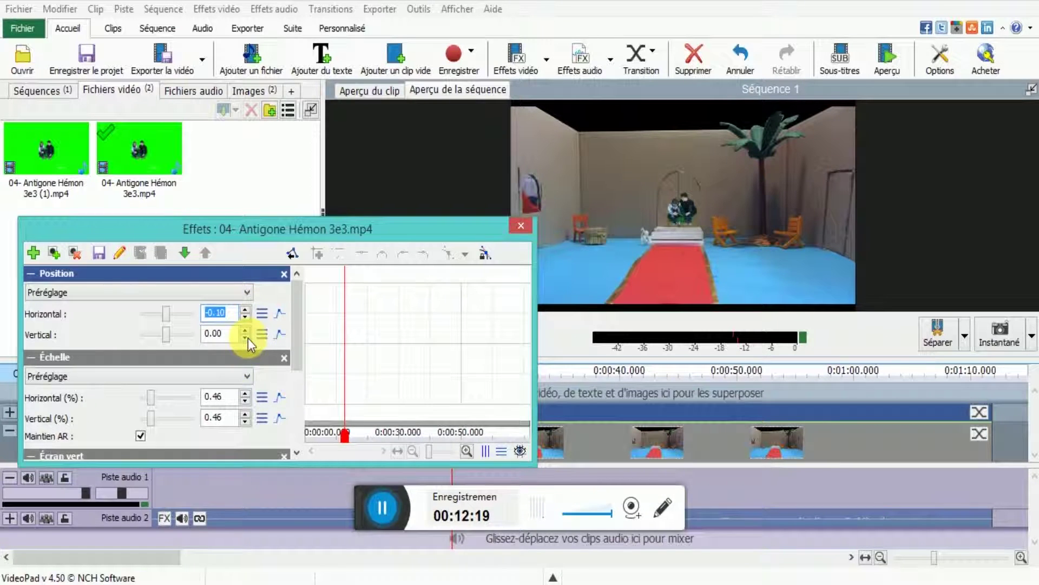
pyautogui.press('Tab')
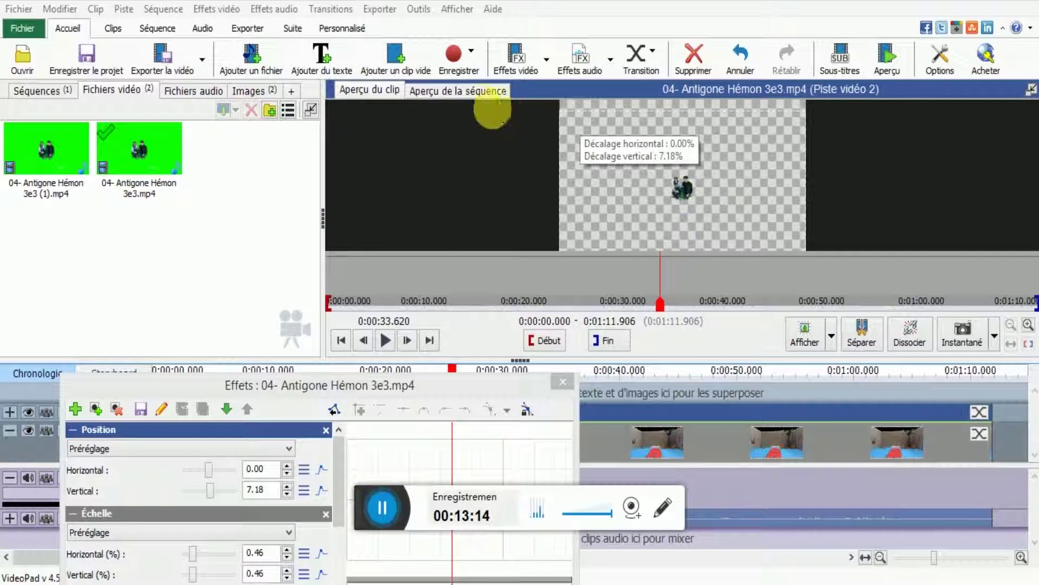
pyautogui.click(472, 92)
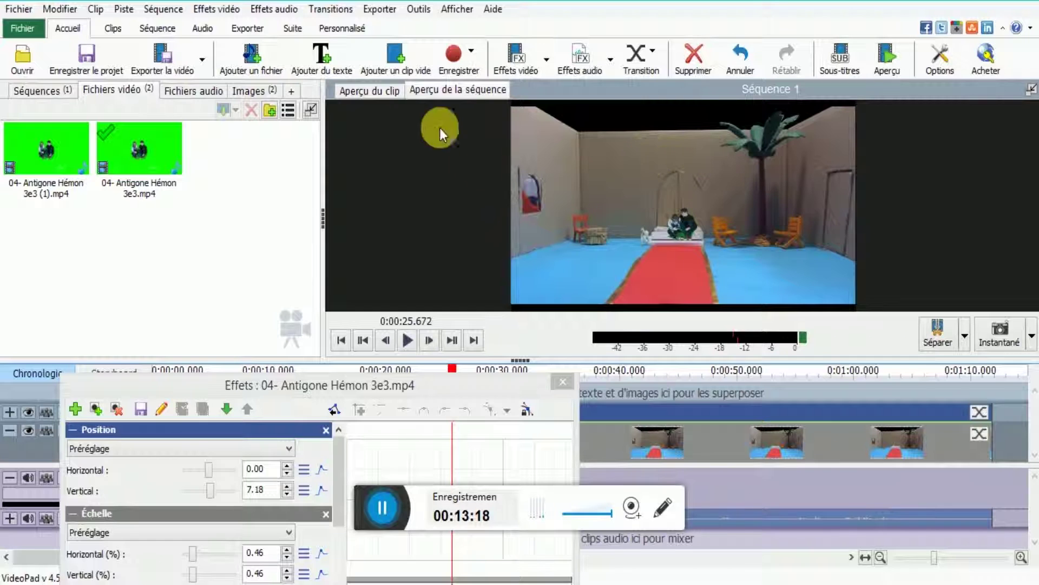
# - Lower the actors to a vertical offset of 11.05 against the stage background and close the clip's effect settings
pyautogui.click(381, 93)
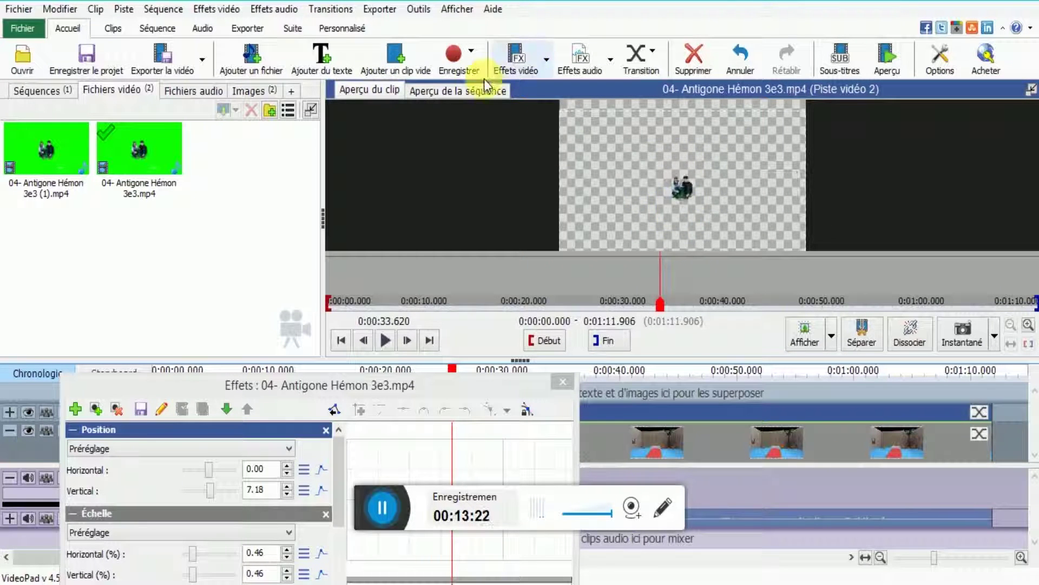
pyautogui.click(473, 89)
pyautogui.click(391, 92)
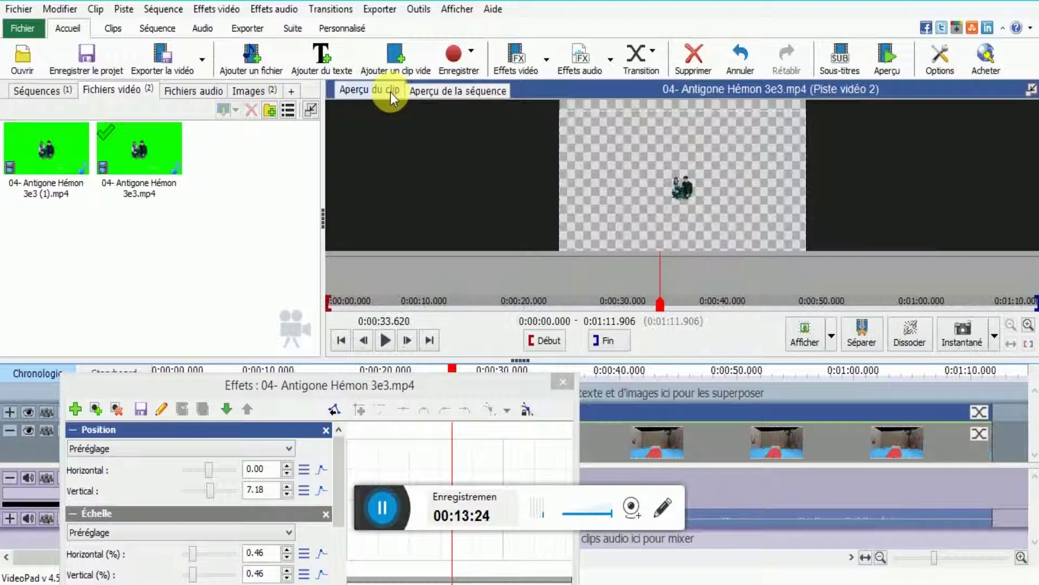
pyautogui.click(460, 92)
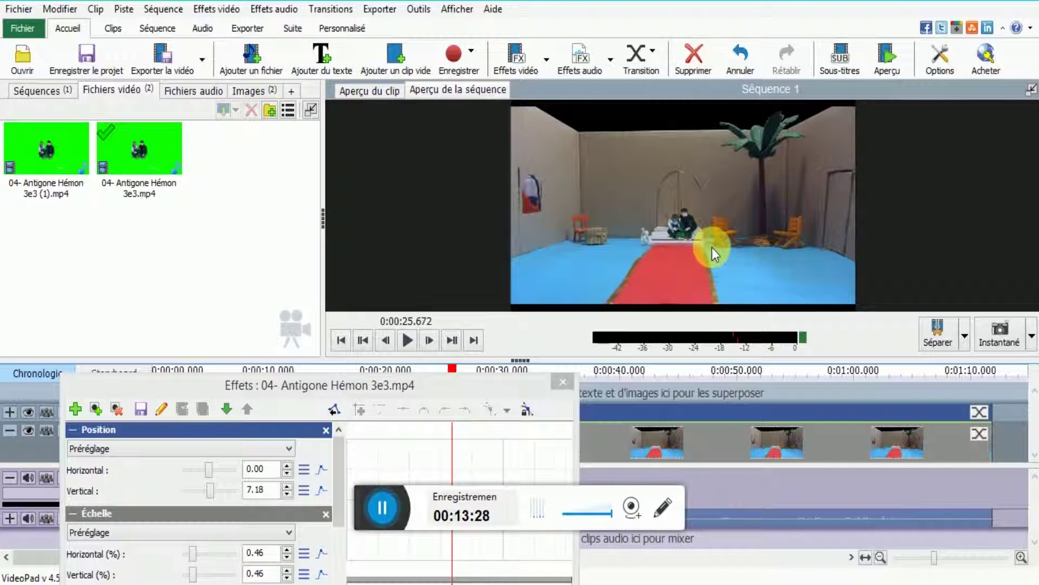
pyautogui.click(383, 90)
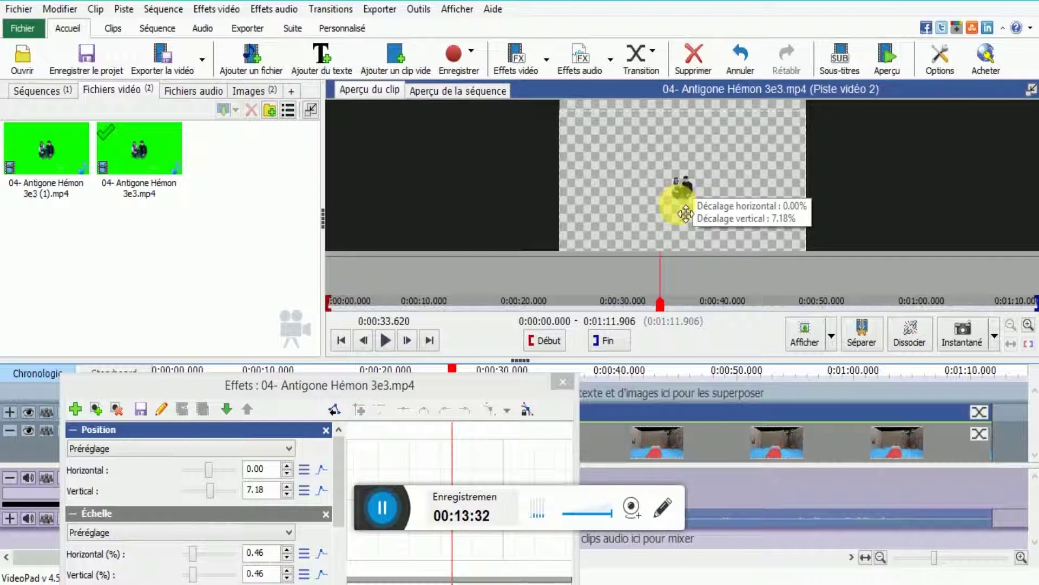
pyautogui.moveTo(686, 214); pyautogui.dragTo(686, 213)
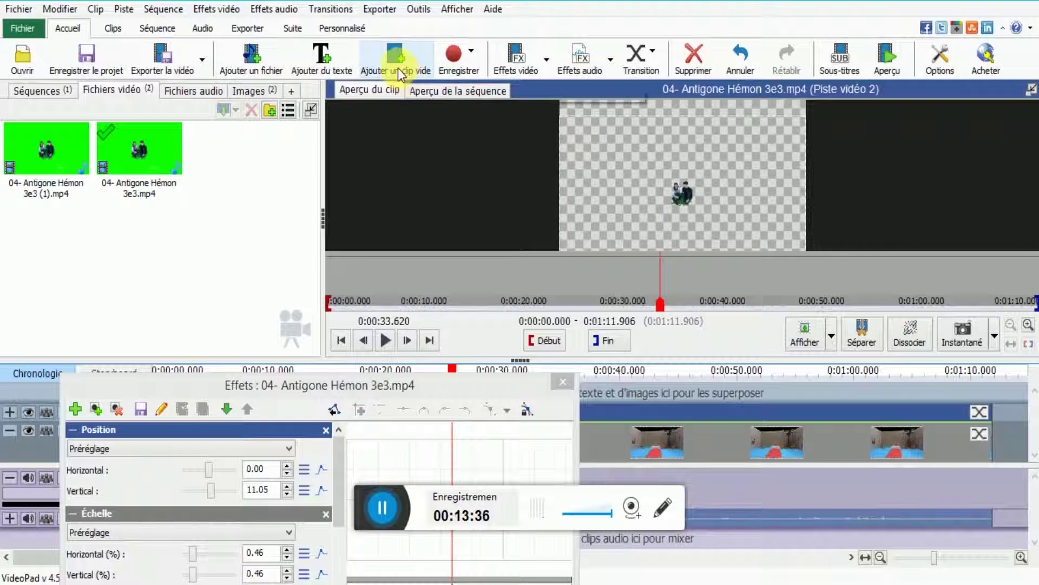
pyautogui.click(448, 90)
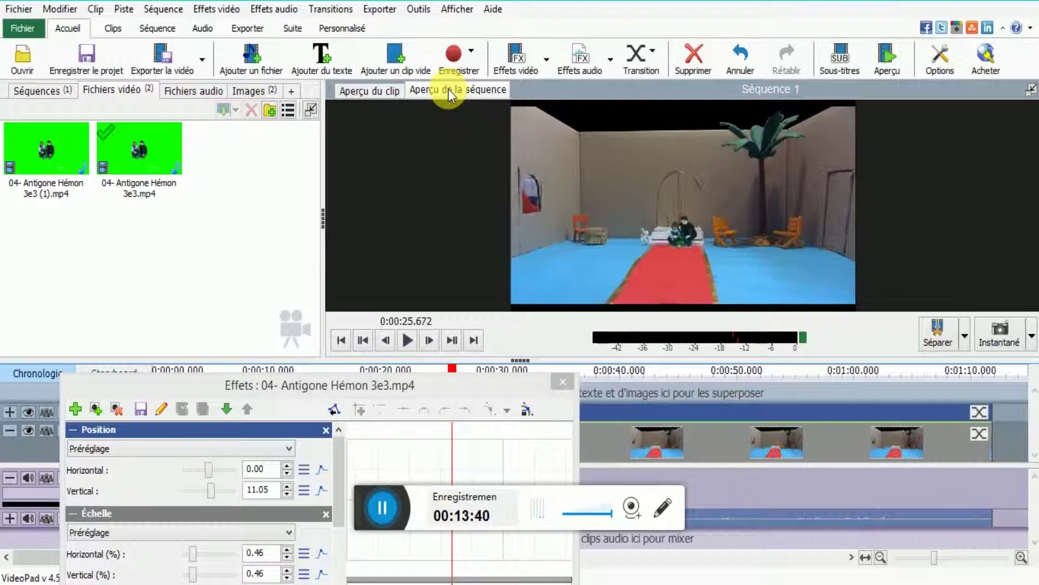
pyautogui.click(790, 261)
pyautogui.click(566, 385)
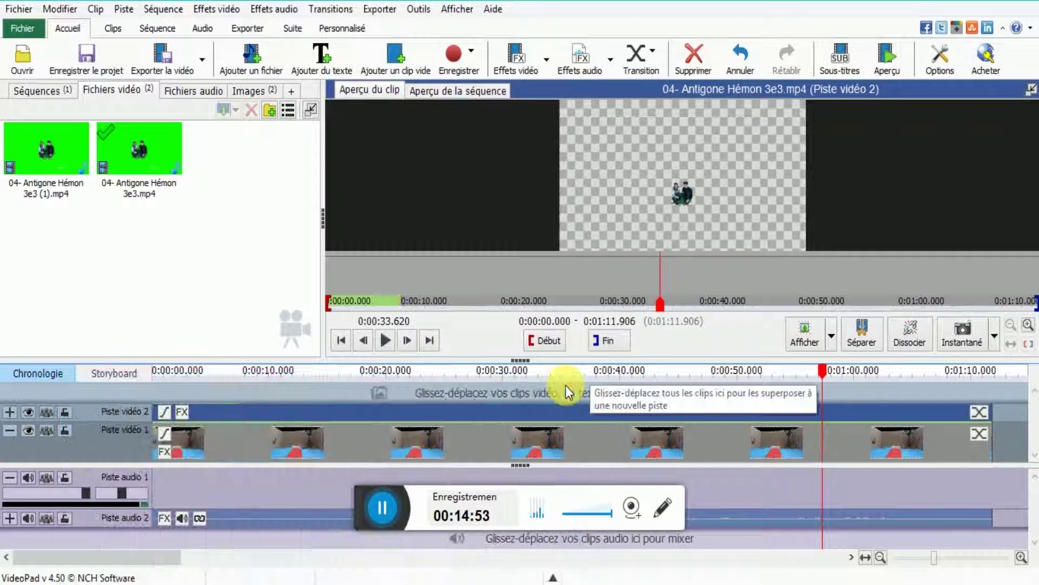
# - Check the composite at about 0:00:42 and 0:00:12 in the sequence and enlarge the timeline area
pyautogui.click(651, 369)
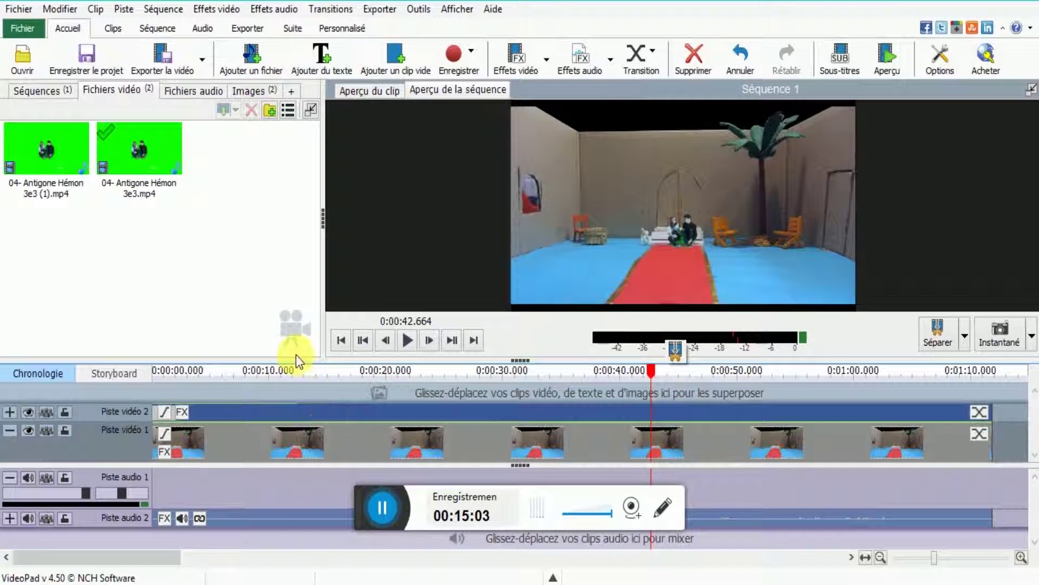
pyautogui.click(297, 370)
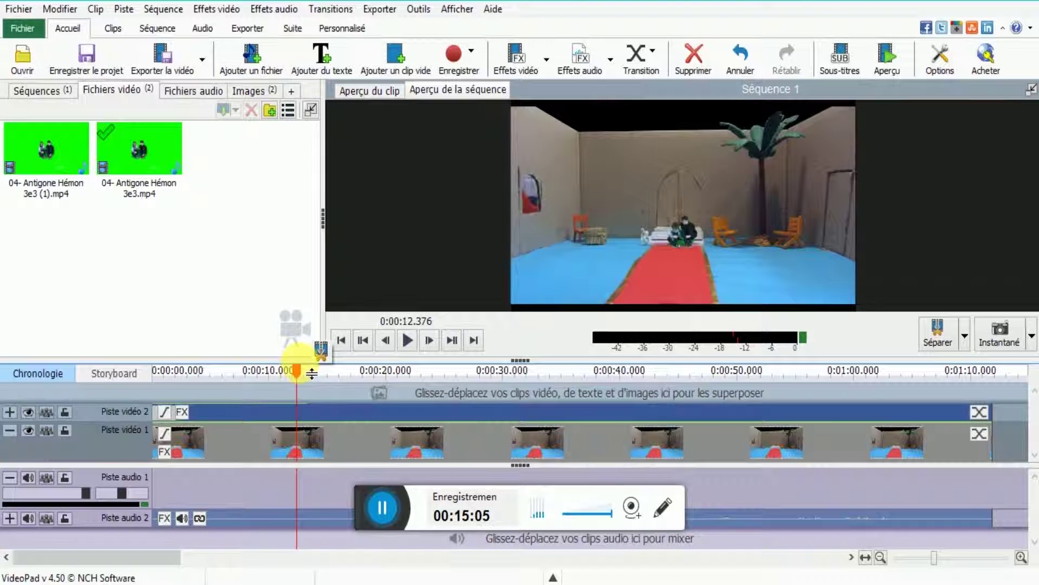
pyautogui.moveTo(293, 357); pyautogui.dragTo(302, 281)
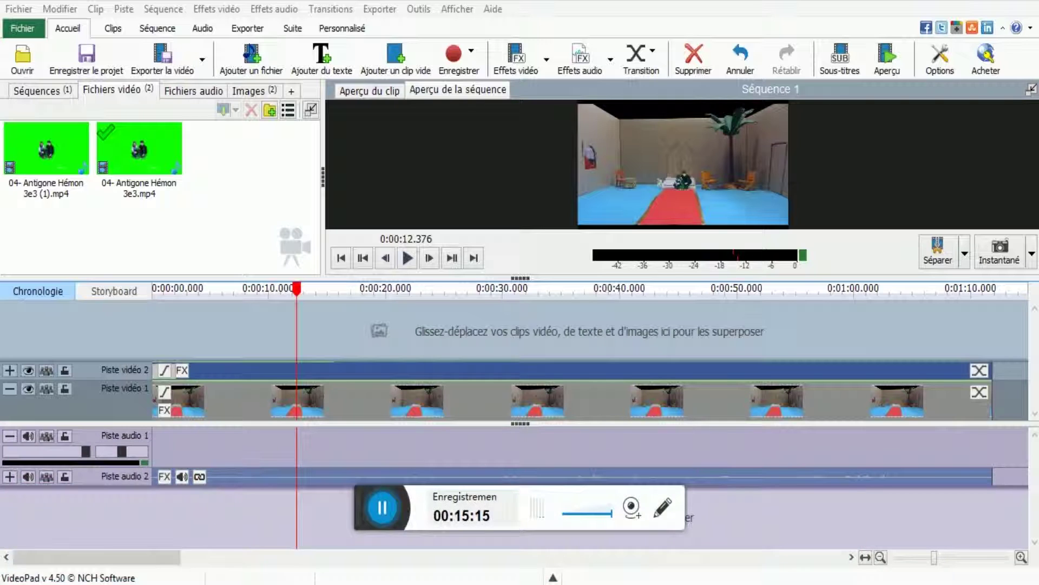
# - Switch to File Explorer and open the En pluie folder inside Chromakeys in Un décor pour Antigone -2016-17
pyautogui.click(96, 547)
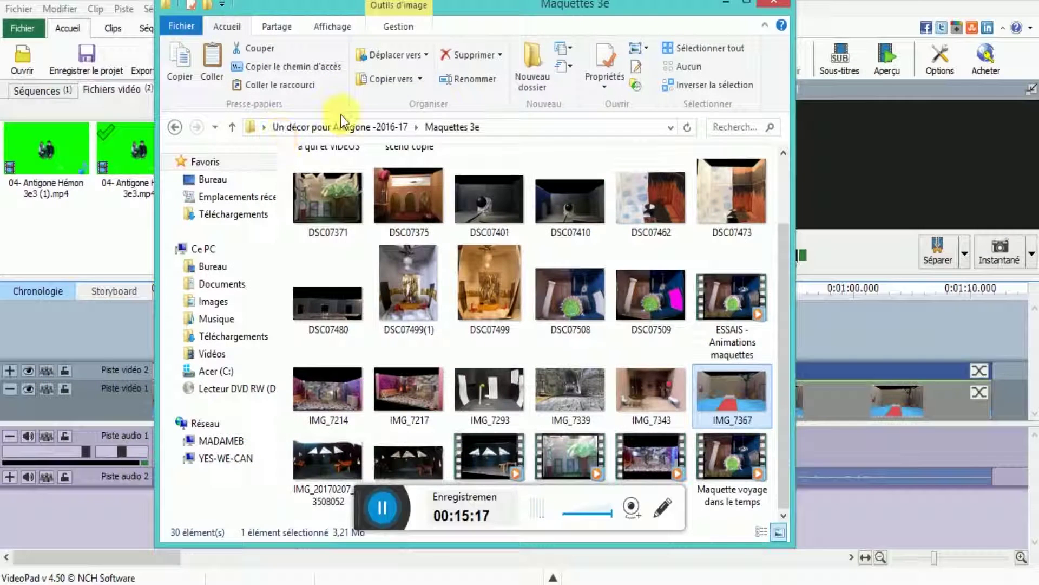
pyautogui.click(340, 128)
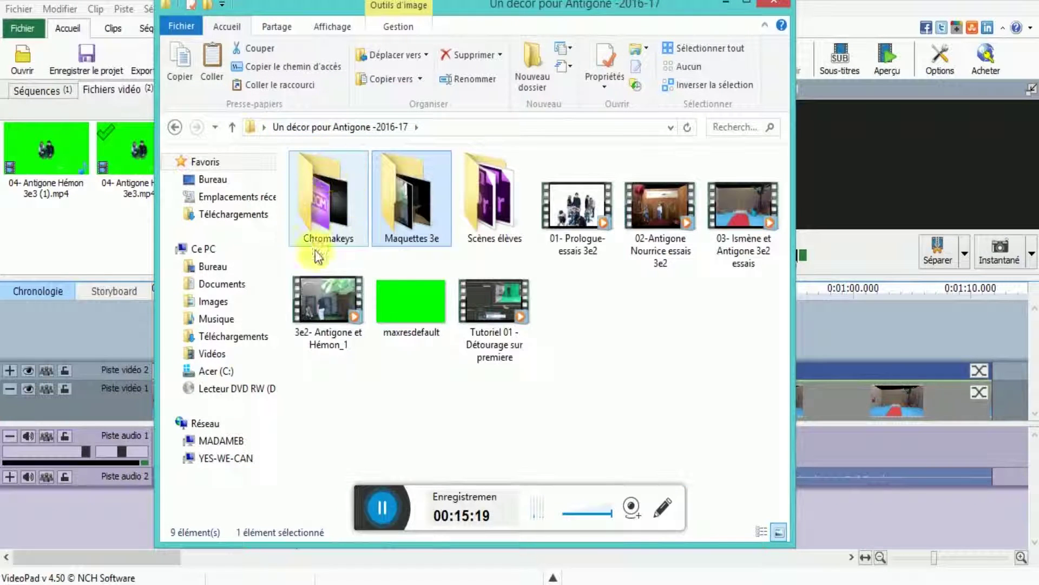
pyautogui.doubleClick(337, 195)
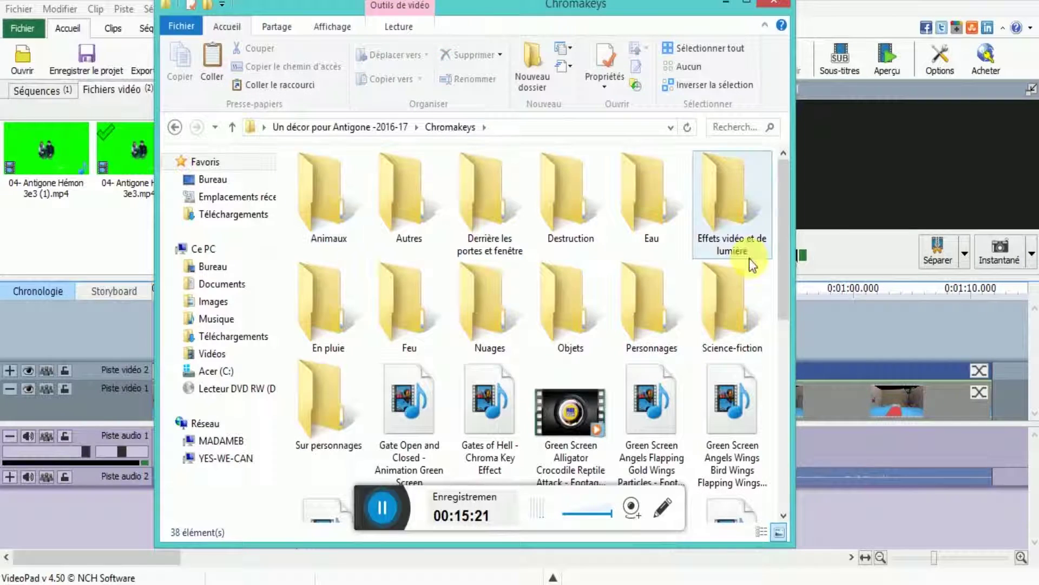
pyautogui.scroll(-6, 783, 256)
pyautogui.scroll(2, 777, 250)
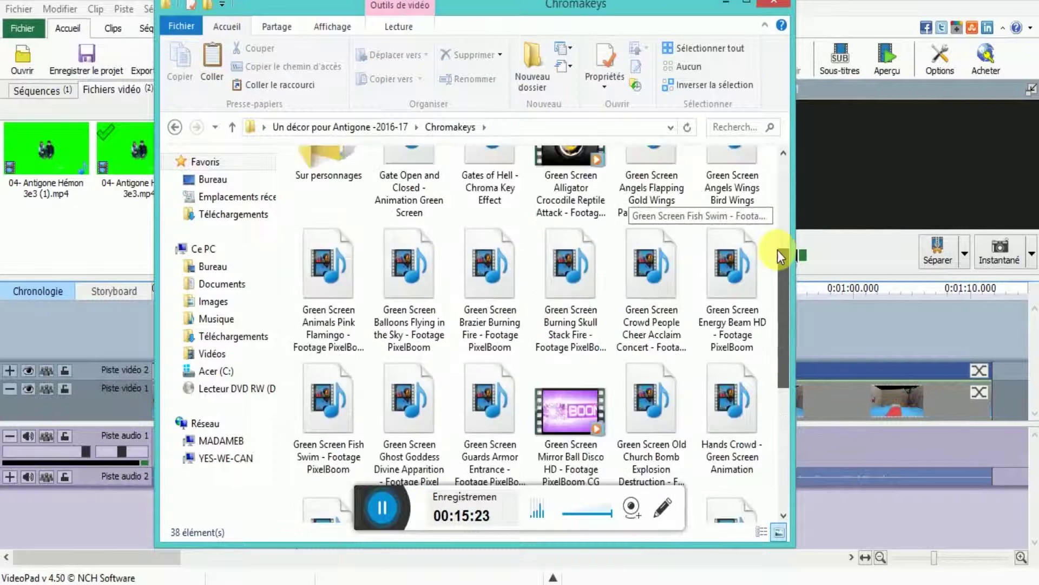
pyautogui.moveTo(777, 250); pyautogui.dragTo(783, 185)
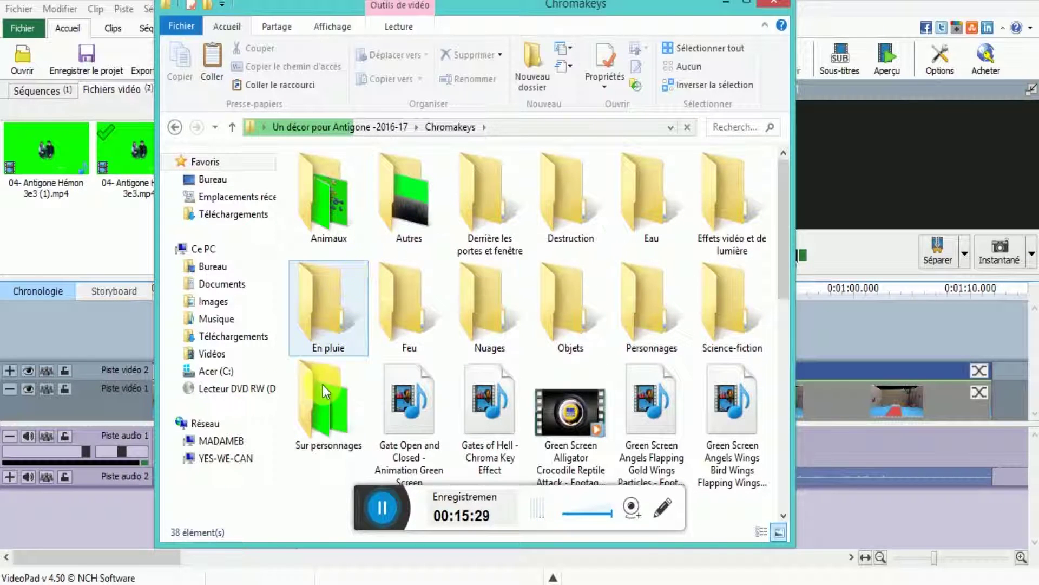
pyautogui.click(323, 327)
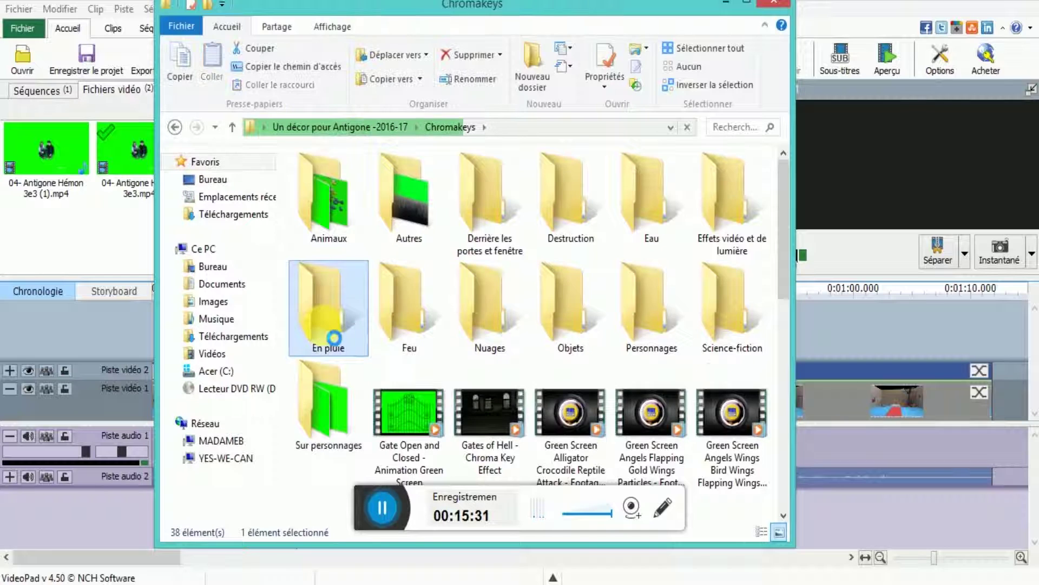
pyautogui.doubleClick(323, 327)
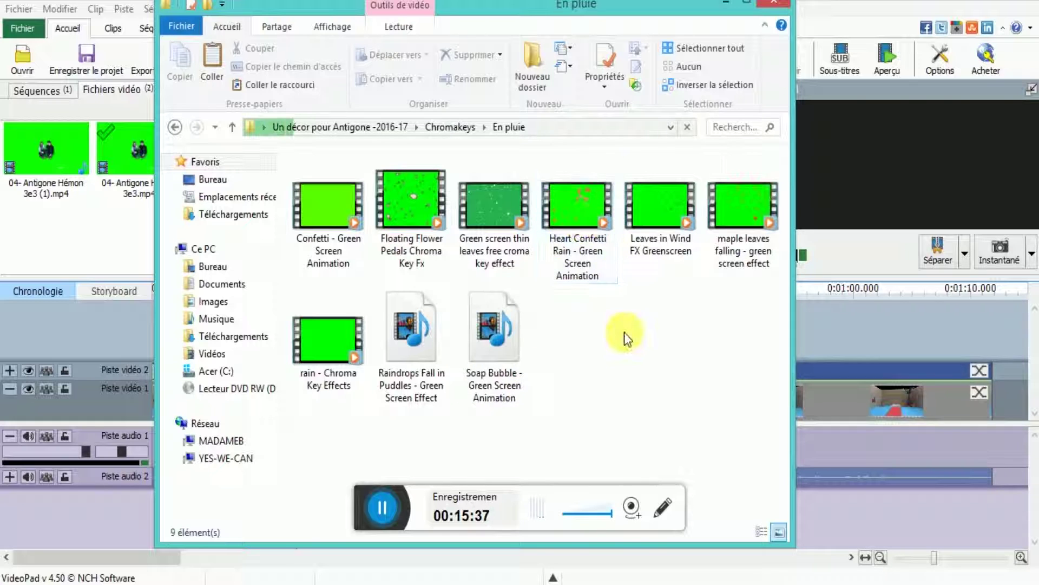
# - Import the Heart Confetti Rain - Green Screen Animation video into the VideoPad project and place it at the end of Piste vidéo 2
pyautogui.click(579, 219)
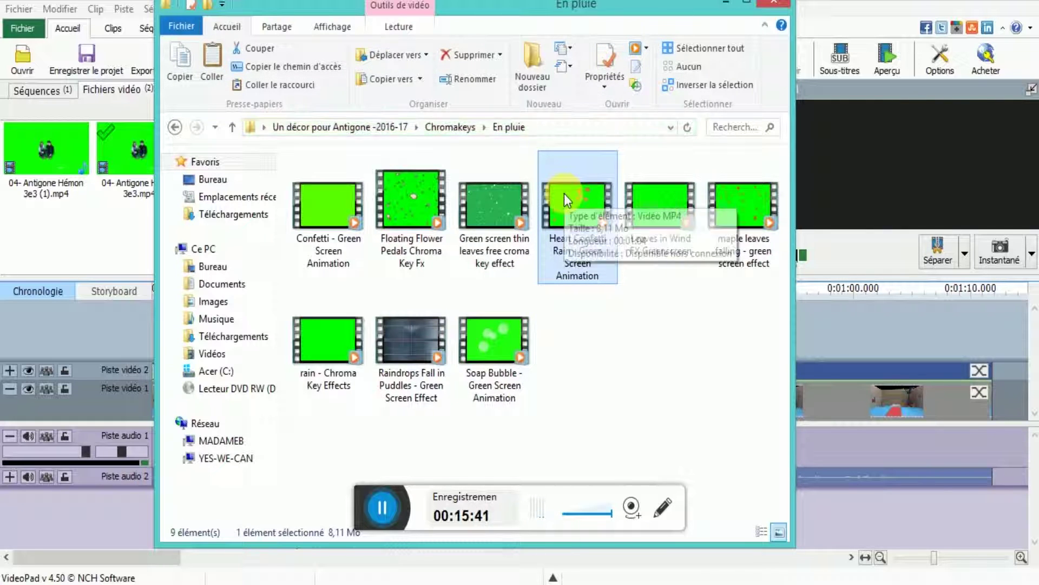
pyautogui.moveTo(566, 200); pyautogui.dragTo(893, 335)
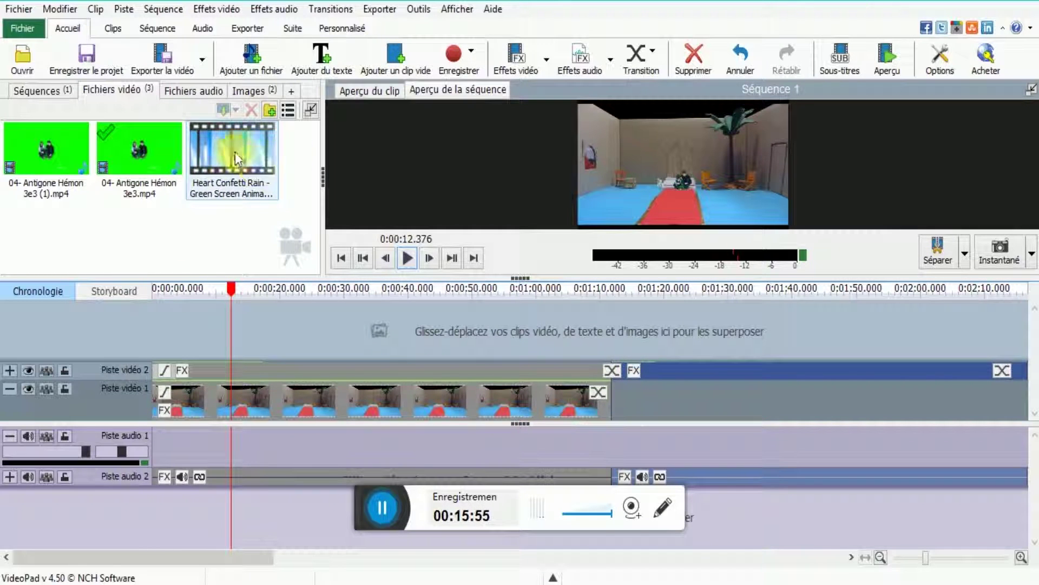
pyautogui.click(241, 253)
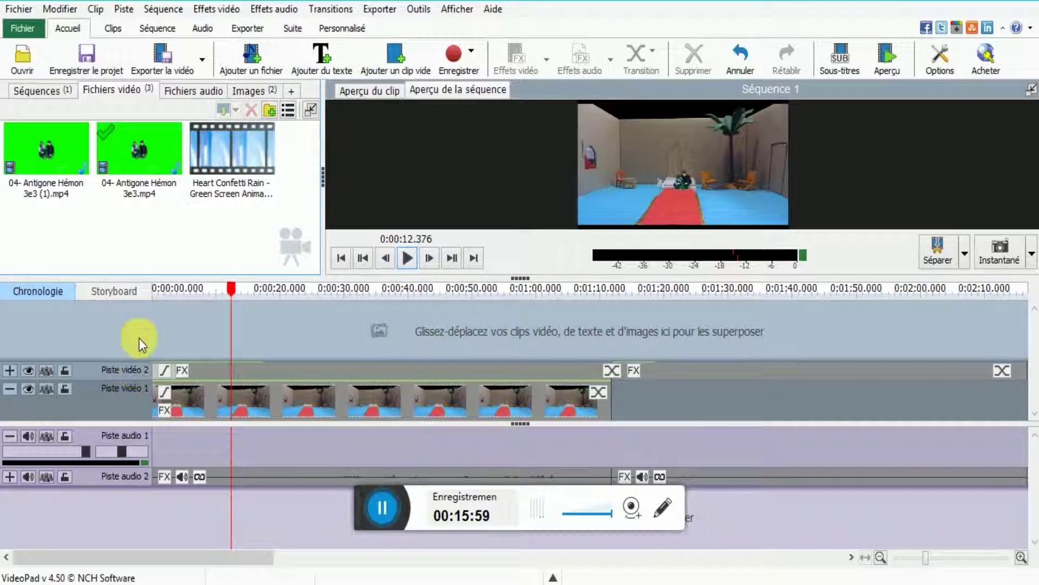
# - Place the Heart Confetti Rain clip on a new overlay track and shift it to end with the stage photo on Piste vidéo 1
pyautogui.click(243, 157)
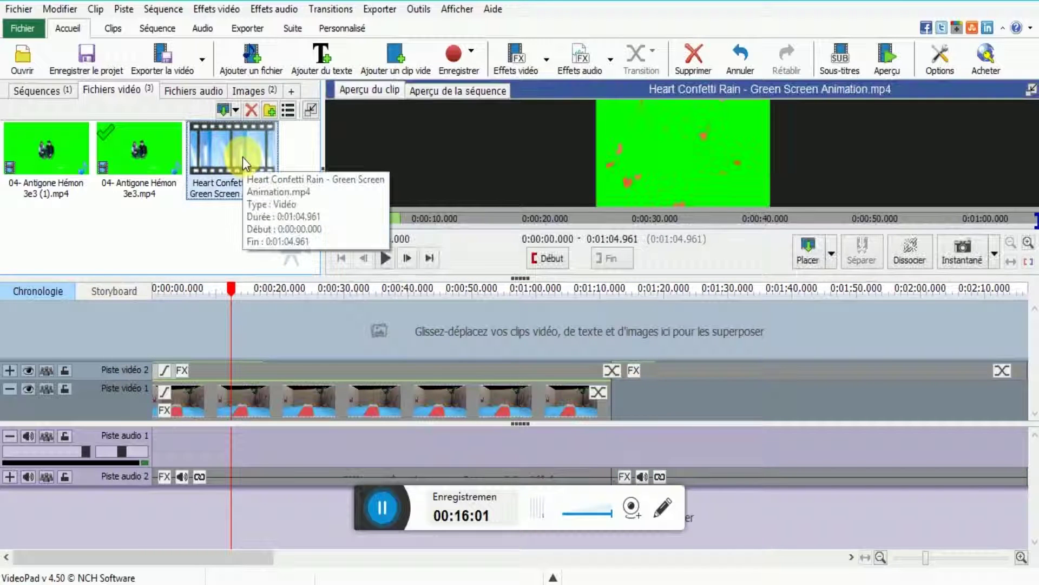
pyautogui.moveTo(241, 167); pyautogui.dragTo(155, 333)
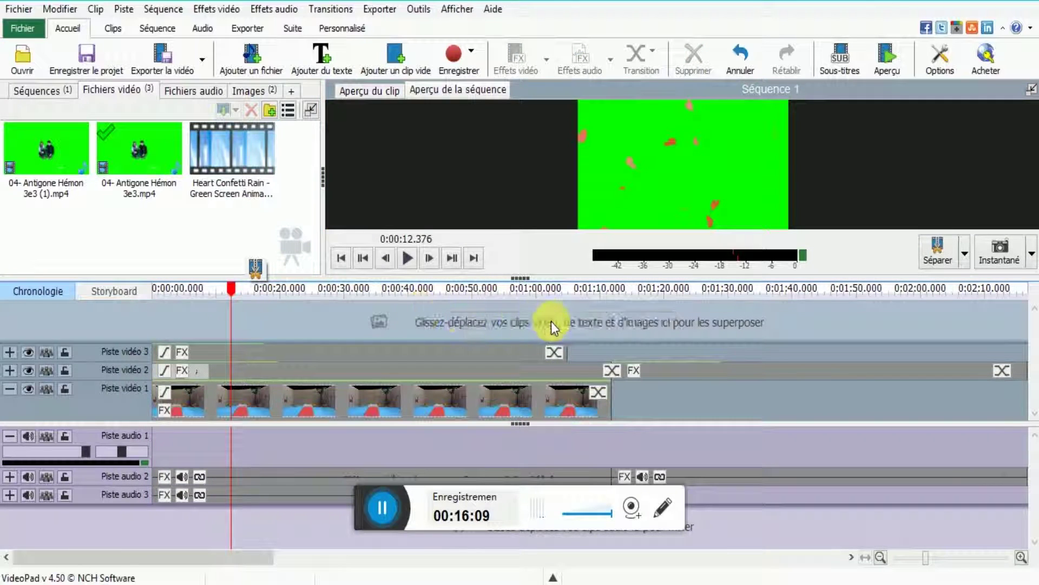
pyautogui.click(501, 355)
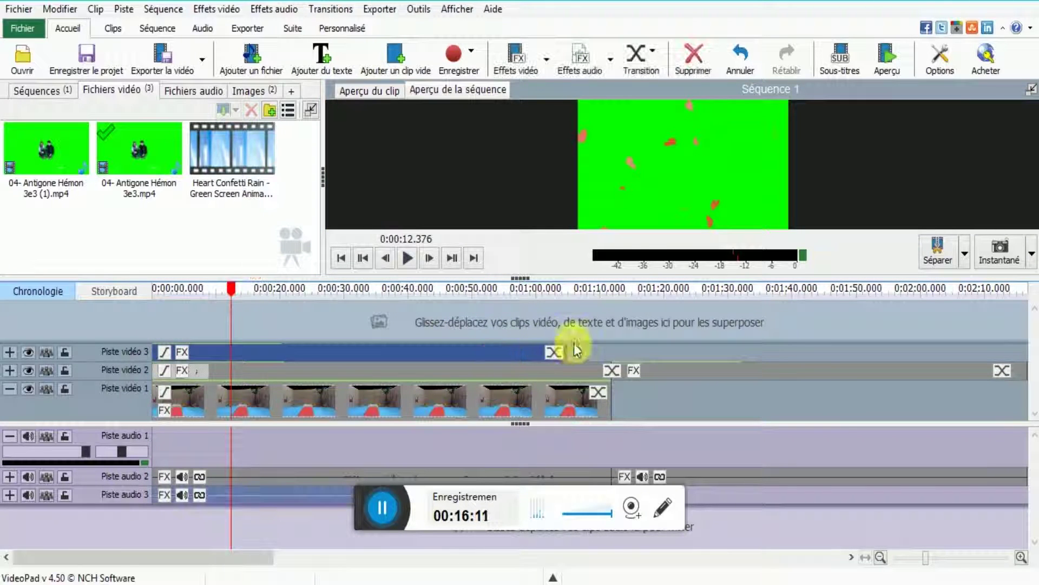
pyautogui.moveTo(570, 352); pyautogui.dragTo(625, 360)
pyautogui.click(619, 354)
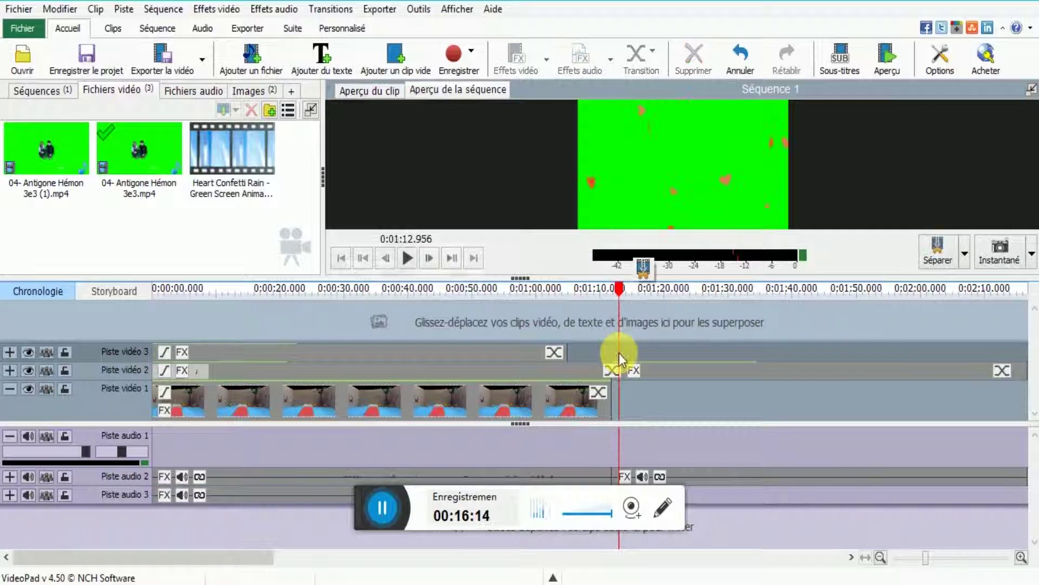
pyautogui.click(491, 353)
pyautogui.moveTo(491, 353); pyautogui.dragTo(533, 353)
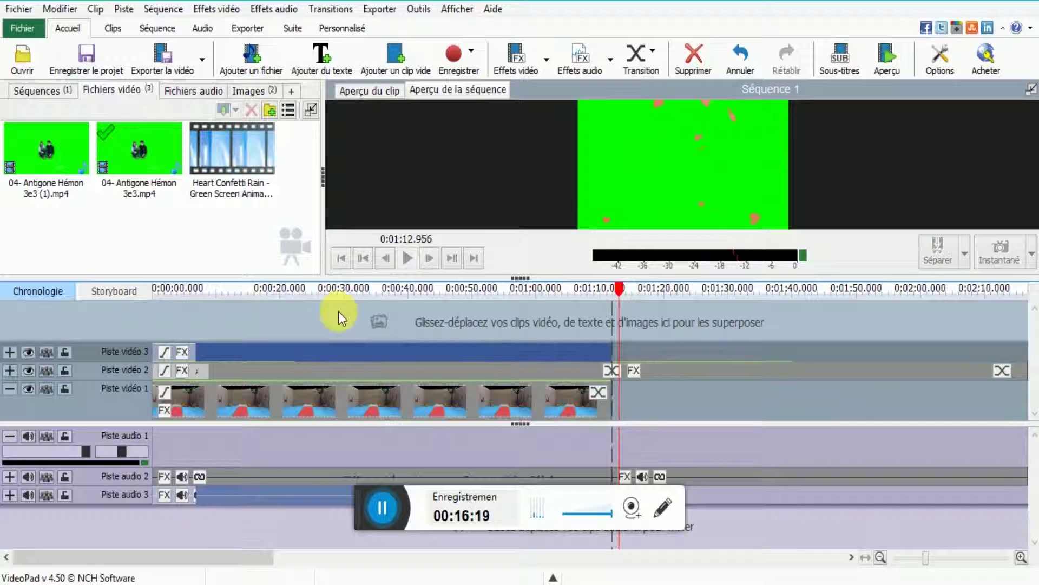
pyautogui.click(187, 352)
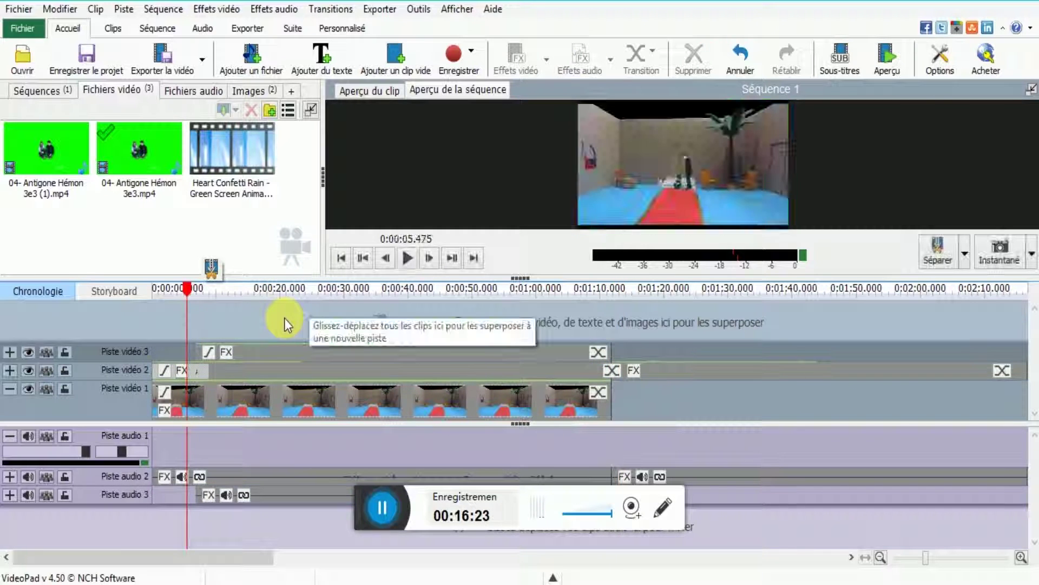
# - Apply the Écran vert effect to the confetti clip with a Seuil of 25 and close its effect settings
pyautogui.click(226, 353)
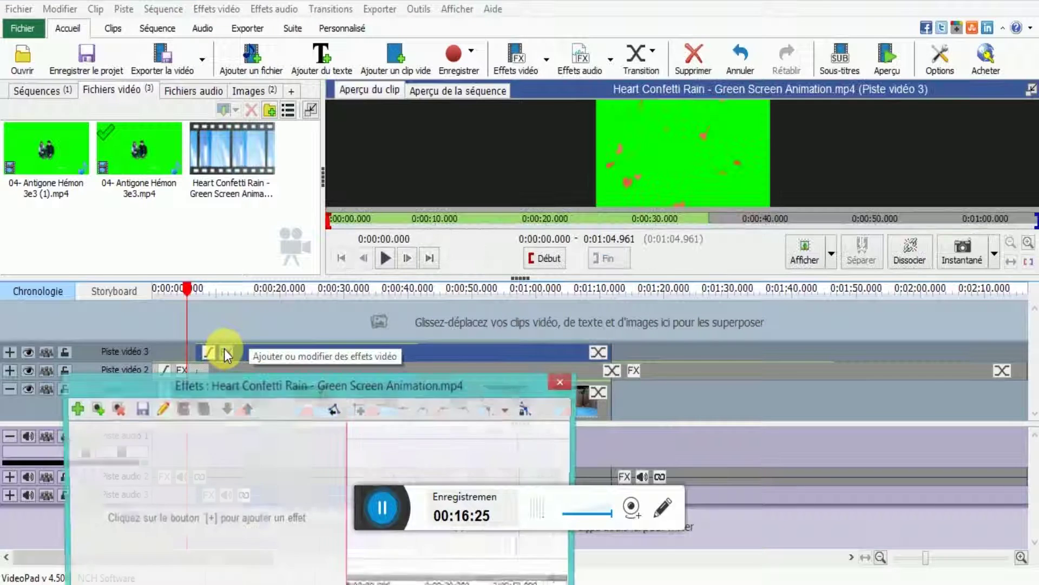
pyautogui.click(76, 411)
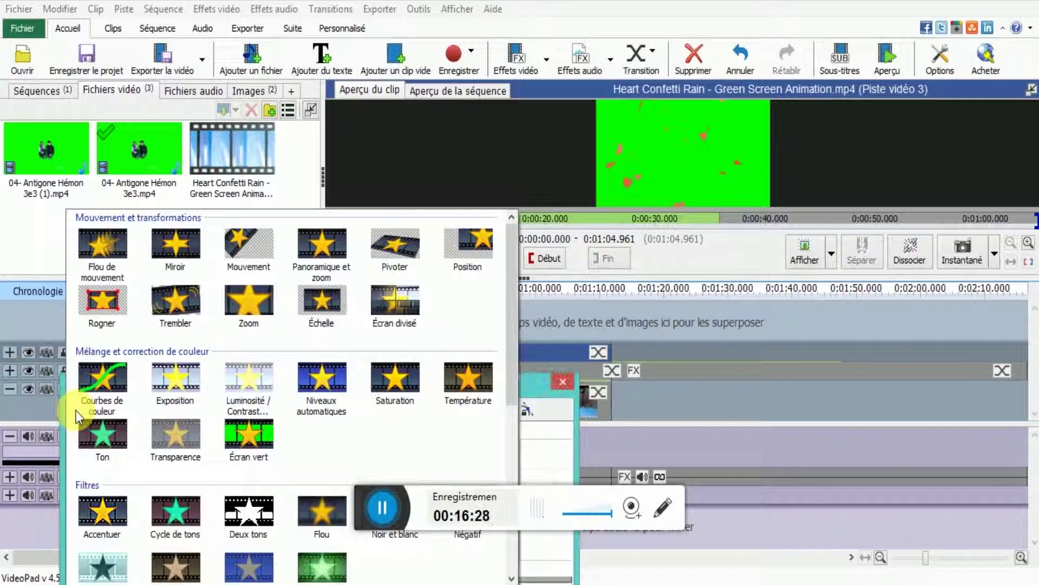
pyautogui.click(258, 445)
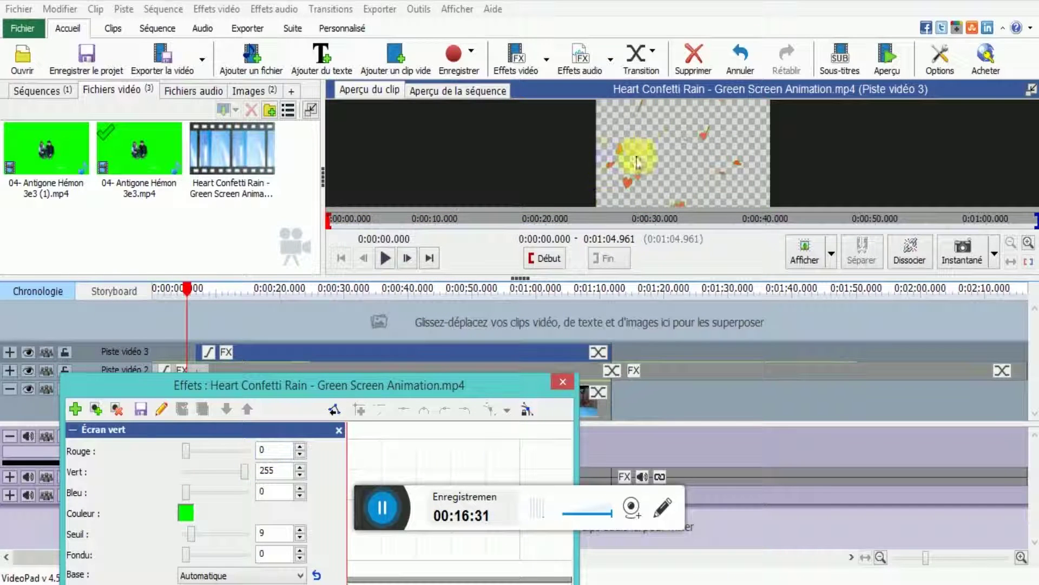
pyautogui.moveTo(274, 534); pyautogui.dragTo(246, 536)
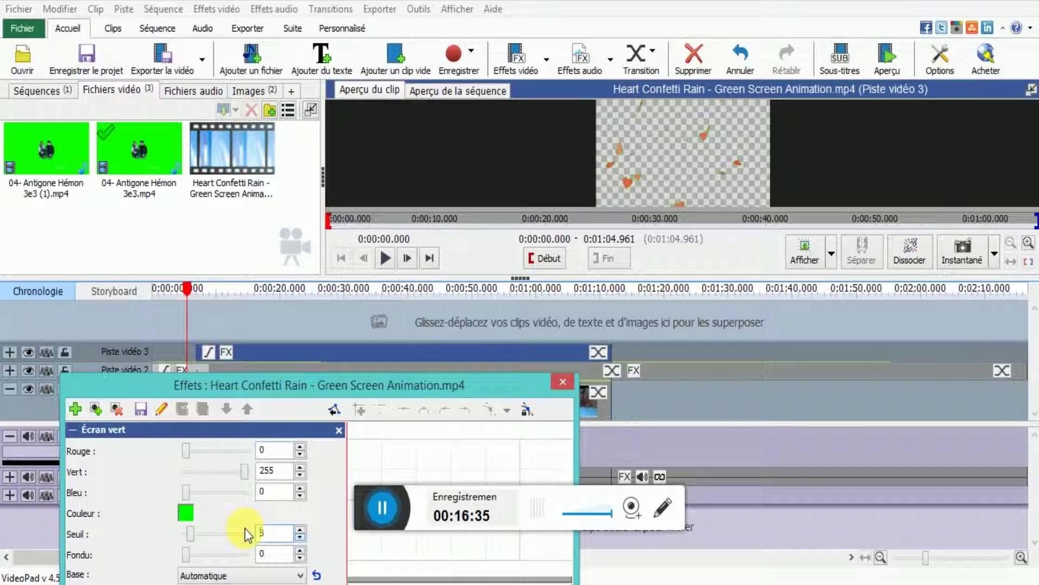
pyautogui.press('BackSpace')
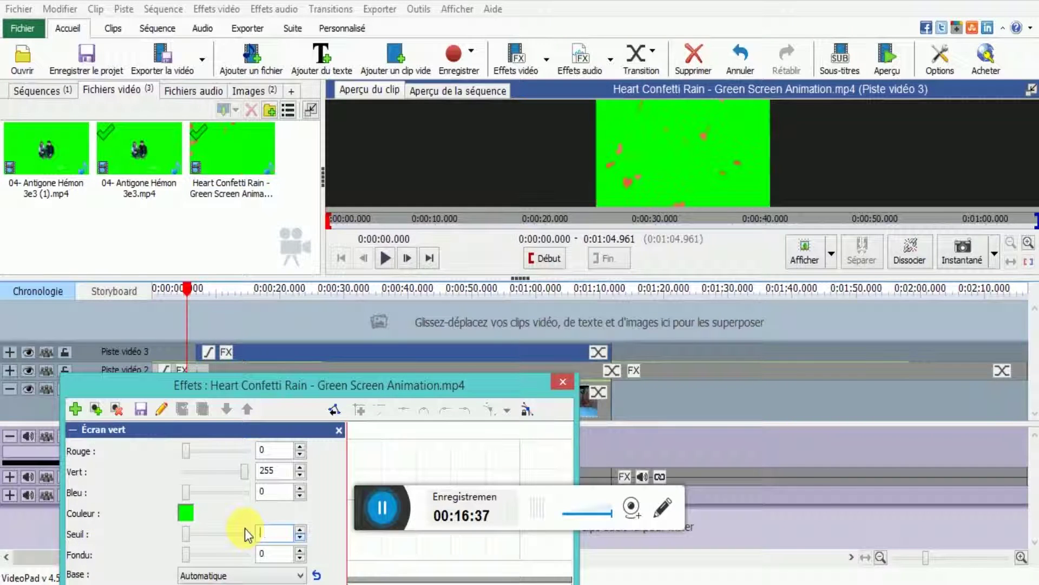
pyautogui.write('25')
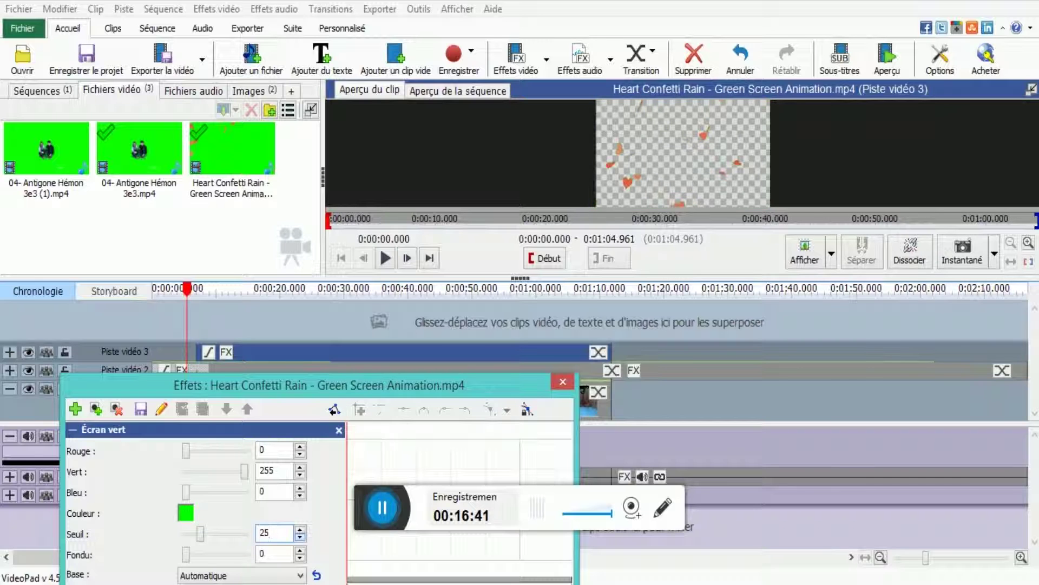
pyautogui.click(557, 381)
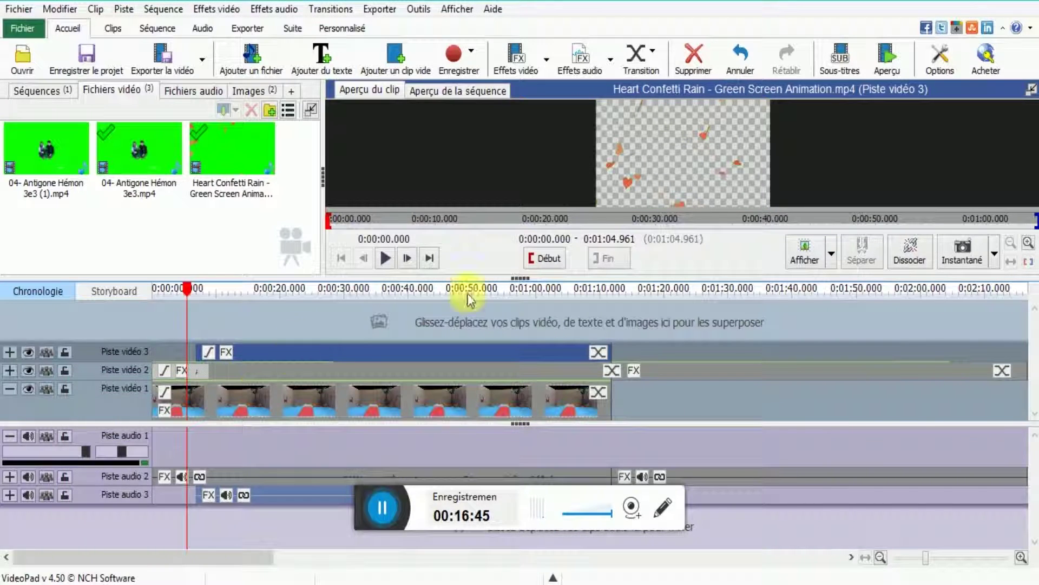
# - Play the sequence from about 0:00:10 to check the confetti over the stage, and preview the whole sequence
pyautogui.click(218, 290)
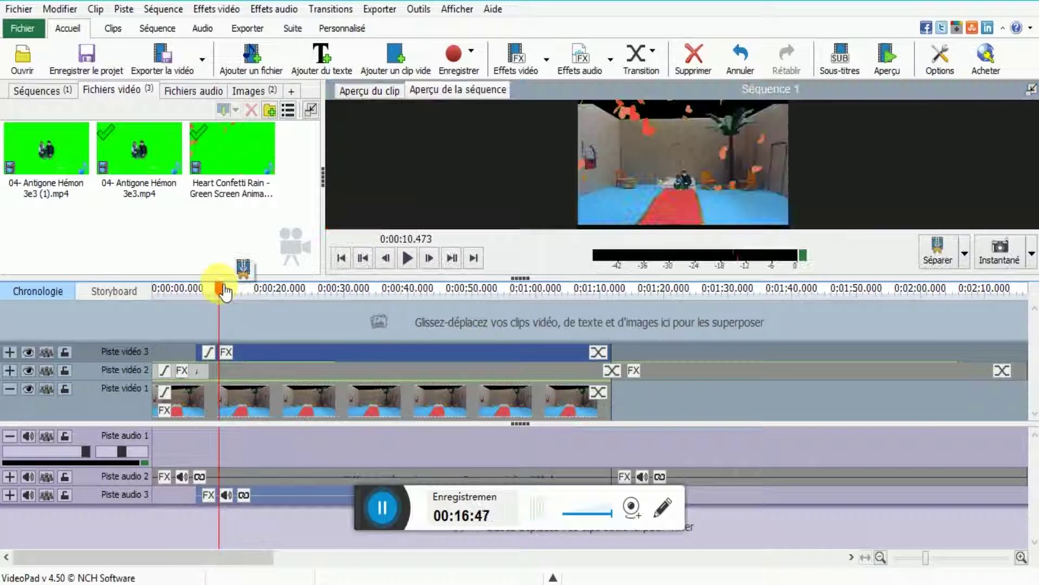
pyautogui.click(409, 262)
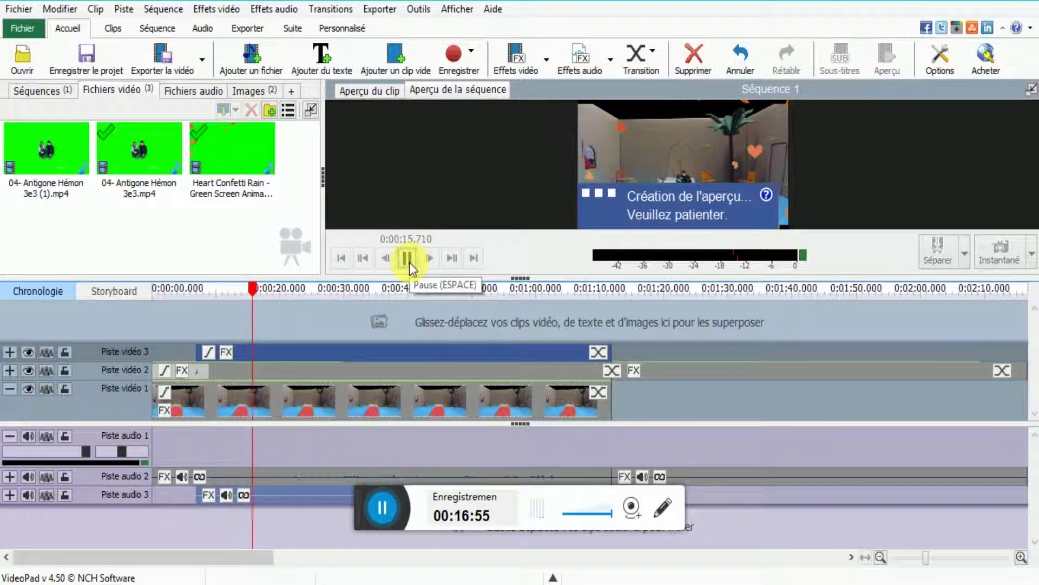
pyautogui.click(409, 262)
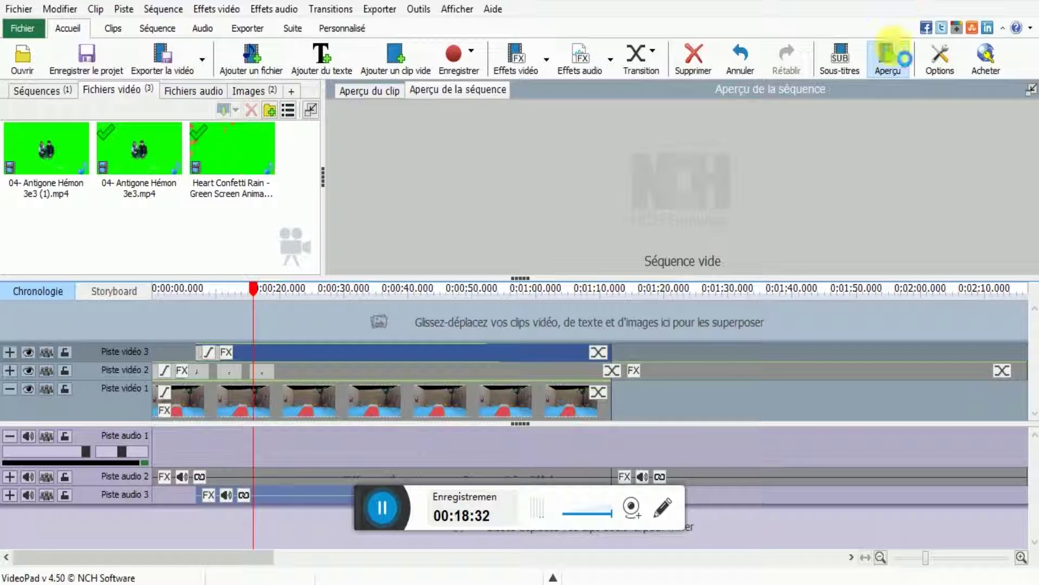
pyautogui.click(888, 60)
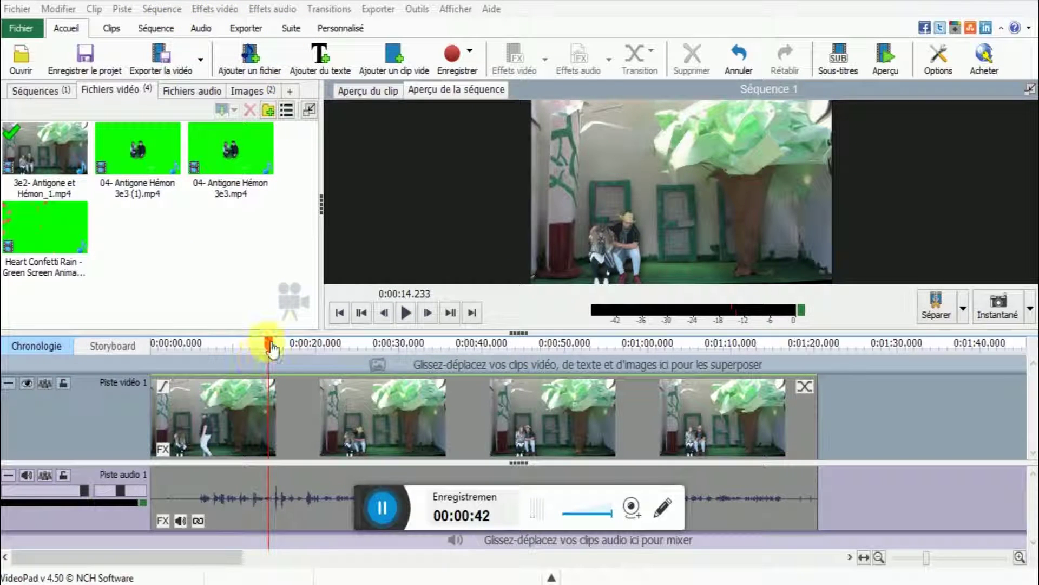
# - Try splitting the 3e2- Antigone et Hémon_1 clip at 0:00:10.560, and undo the split
pyautogui.moveTo(268, 342); pyautogui.dragTo(241, 355)
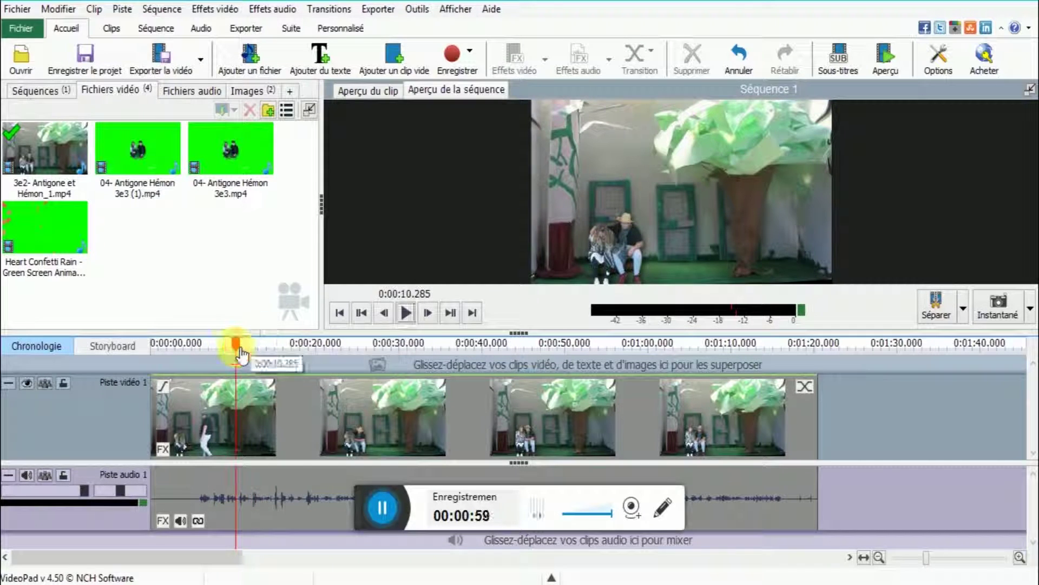
pyautogui.click(174, 12)
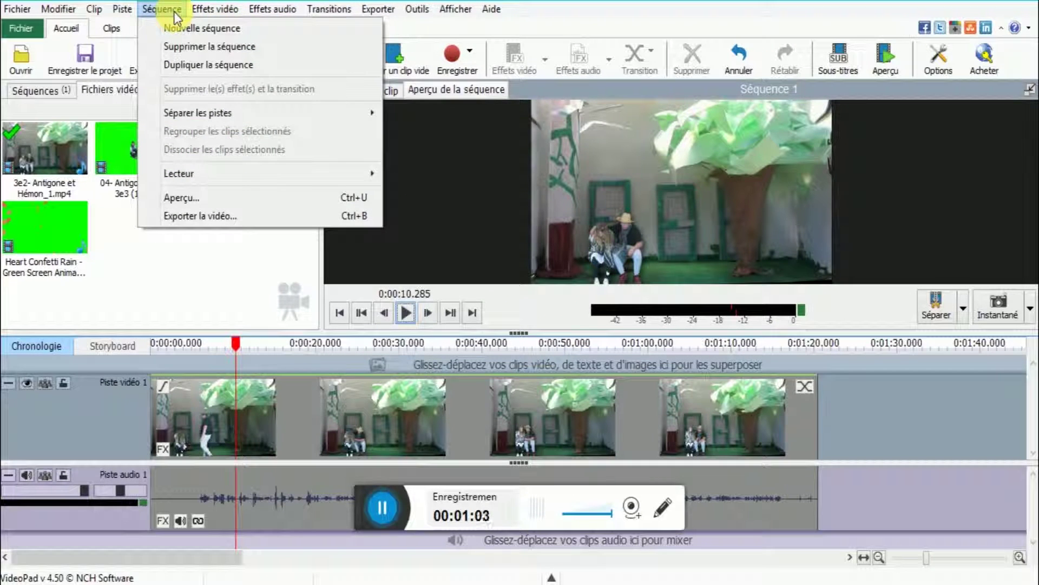
pyautogui.click(233, 414)
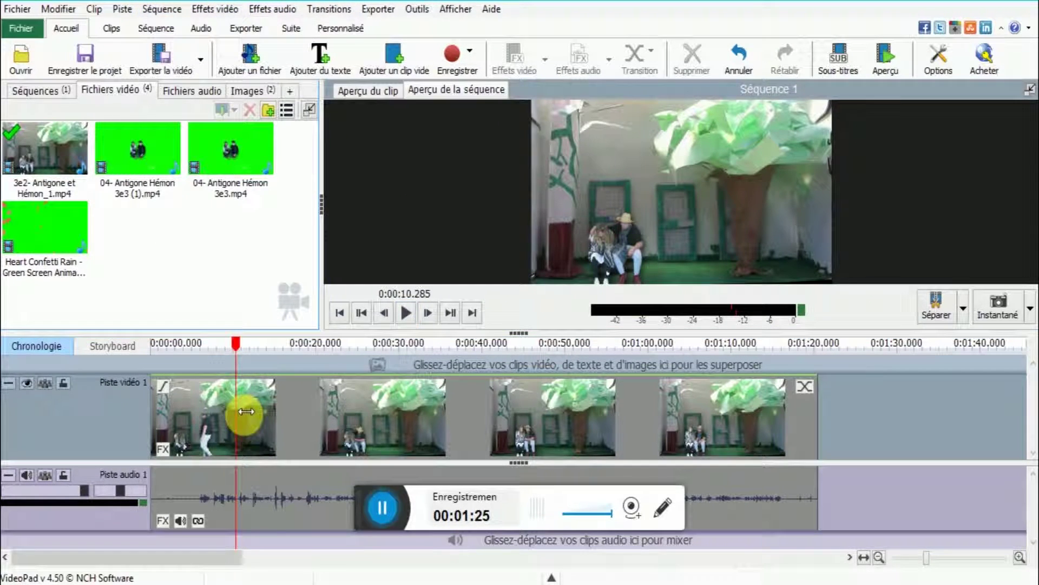
pyautogui.click(238, 413)
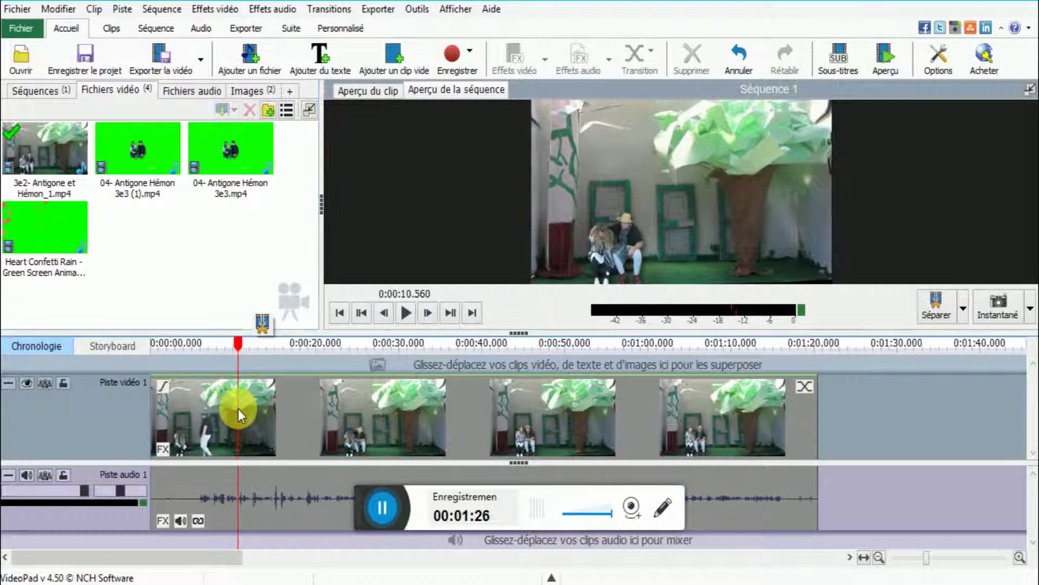
pyautogui.click(263, 324)
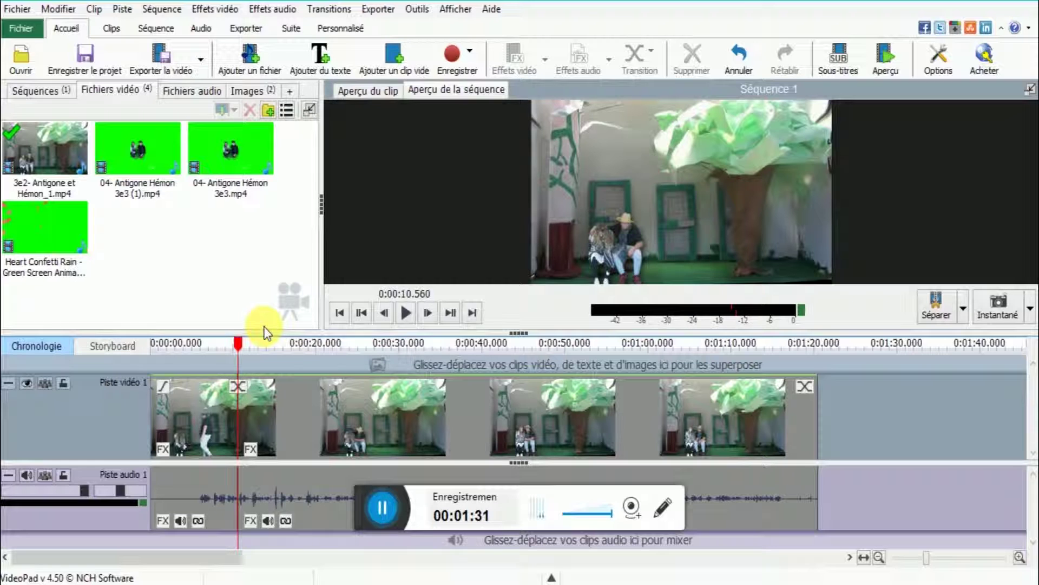
pyautogui.hotkey('ctrl', 'z')
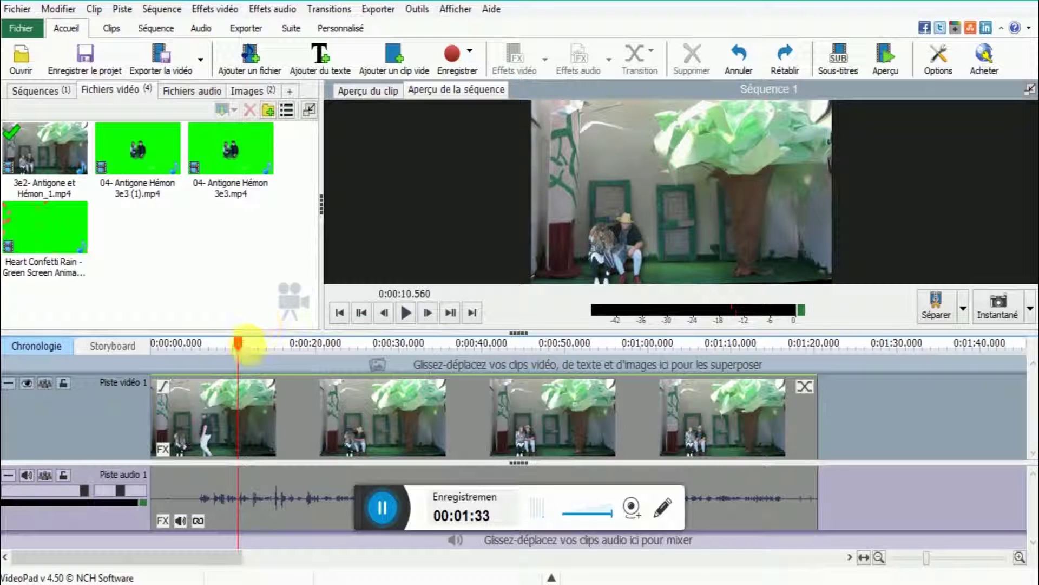
# - Split the 3e2- Antigone et Hémon_1 clip at 0:00:10.744 across all tracks
pyautogui.click(238, 344)
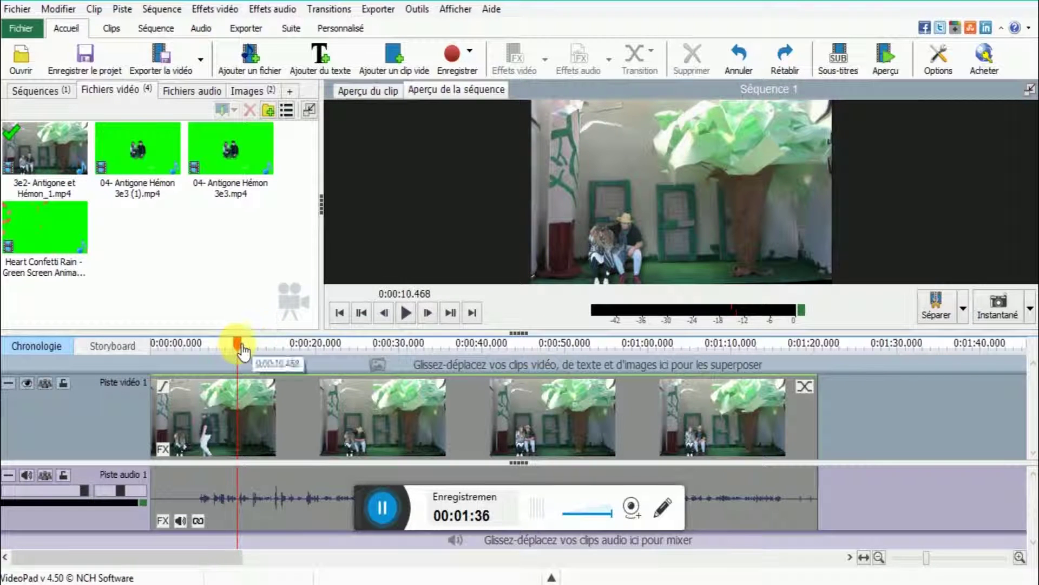
pyautogui.moveTo(248, 403)
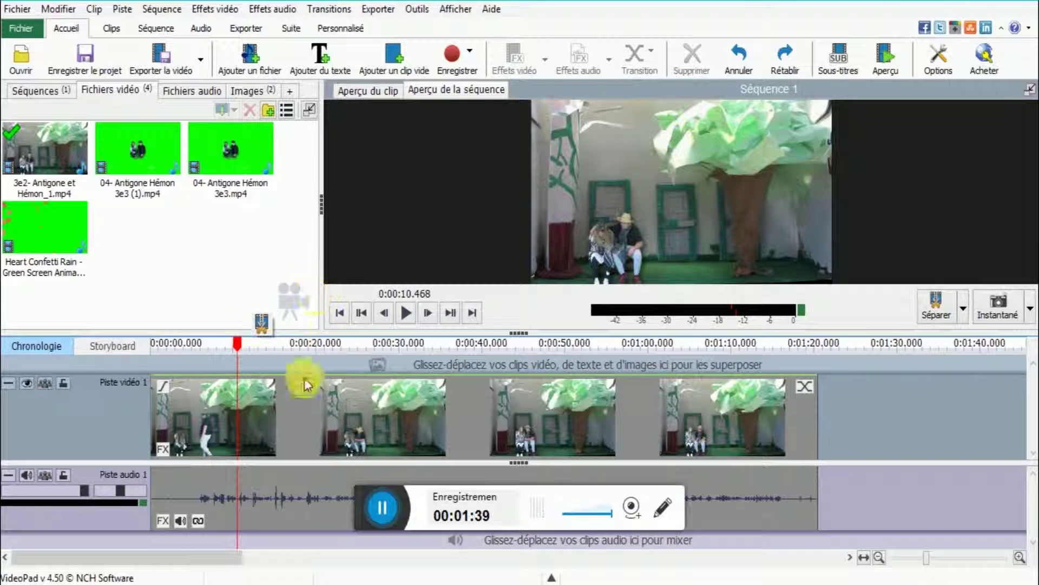
pyautogui.click(255, 404)
pyautogui.moveTo(244, 351)
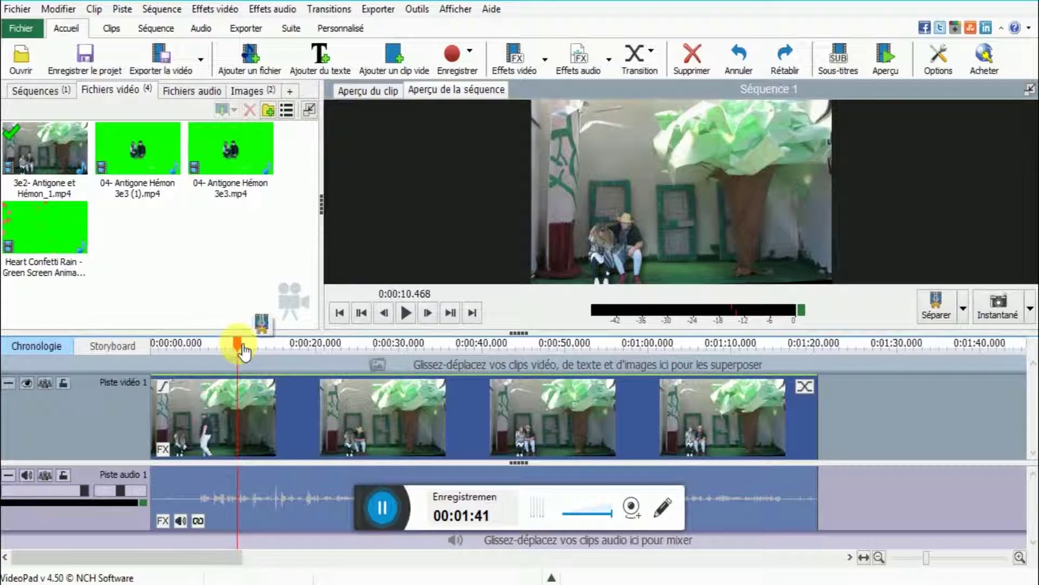
pyautogui.click(242, 347)
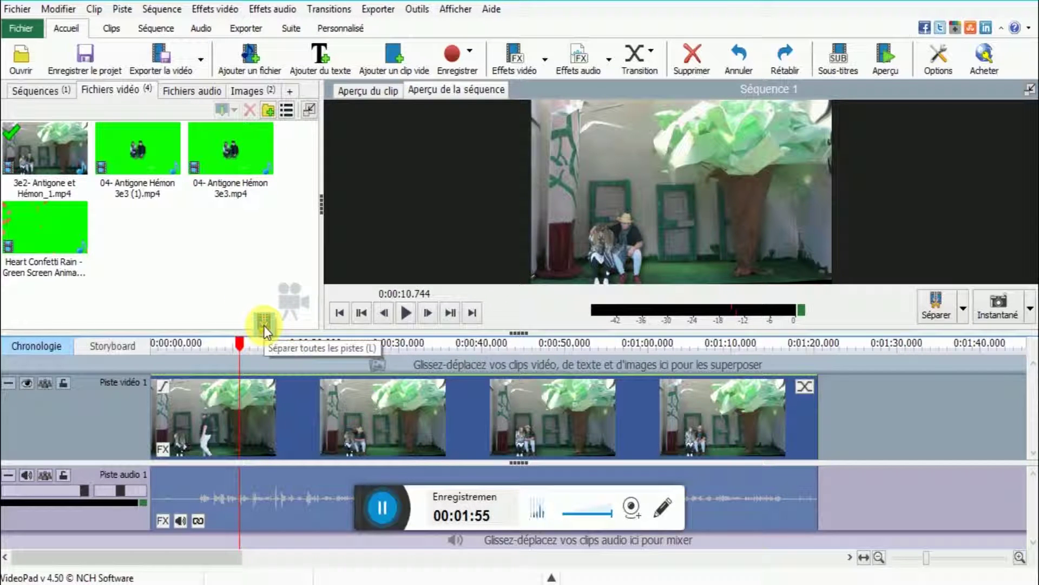
pyautogui.click(264, 326)
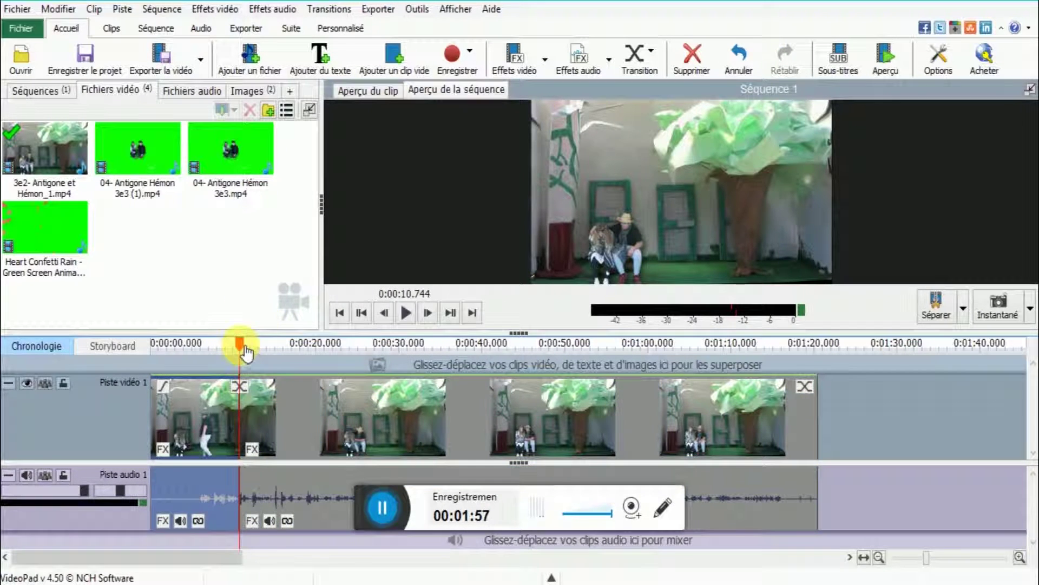
# - Split the remaining part of the clip on Piste vidéo 1 at 0:00:28.283
pyautogui.moveTo(245, 353); pyautogui.dragTo(274, 343)
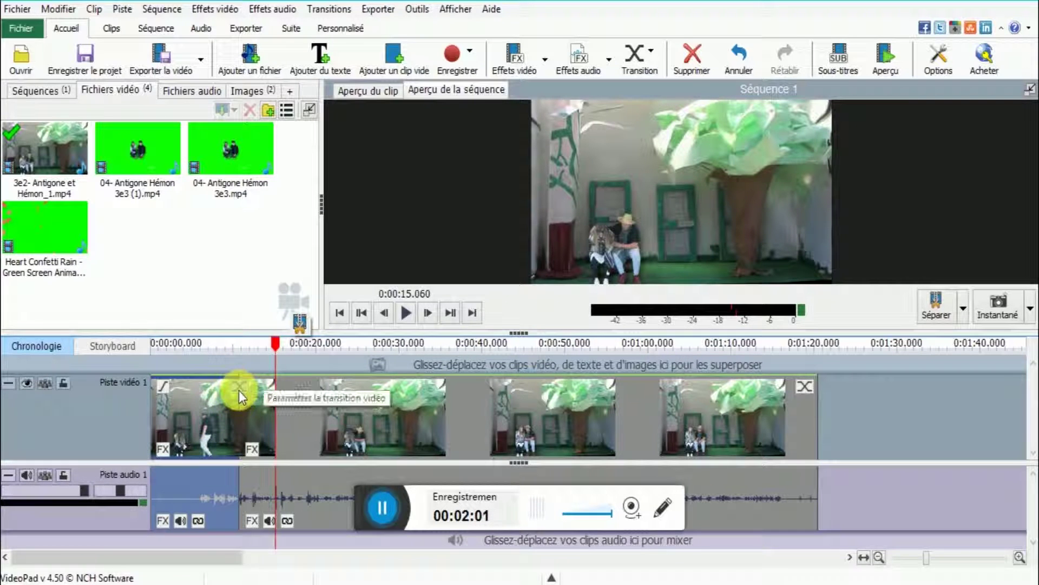
pyautogui.click(274, 343)
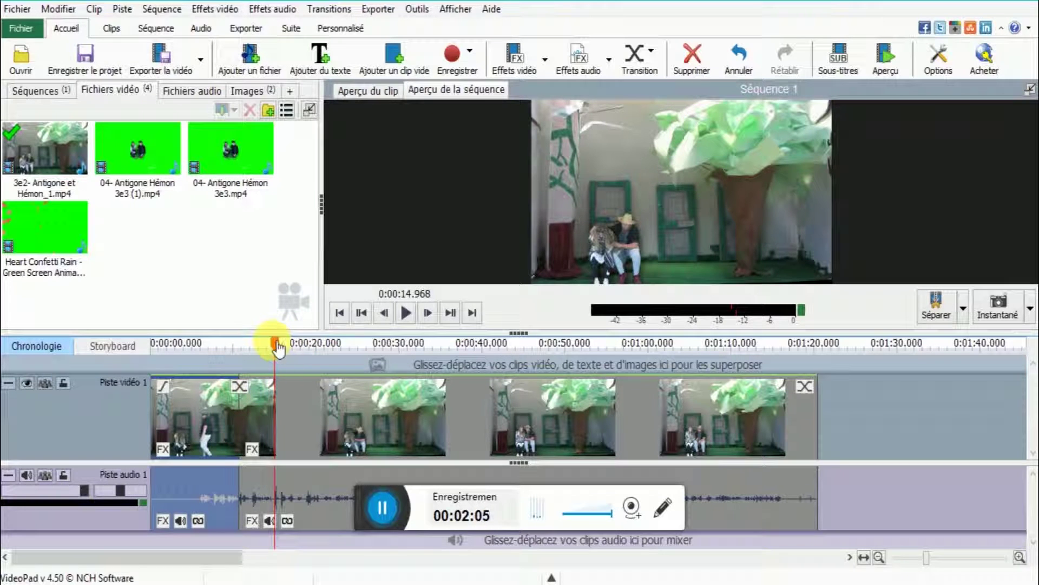
pyautogui.moveTo(276, 346); pyautogui.dragTo(385, 345)
pyautogui.click(409, 327)
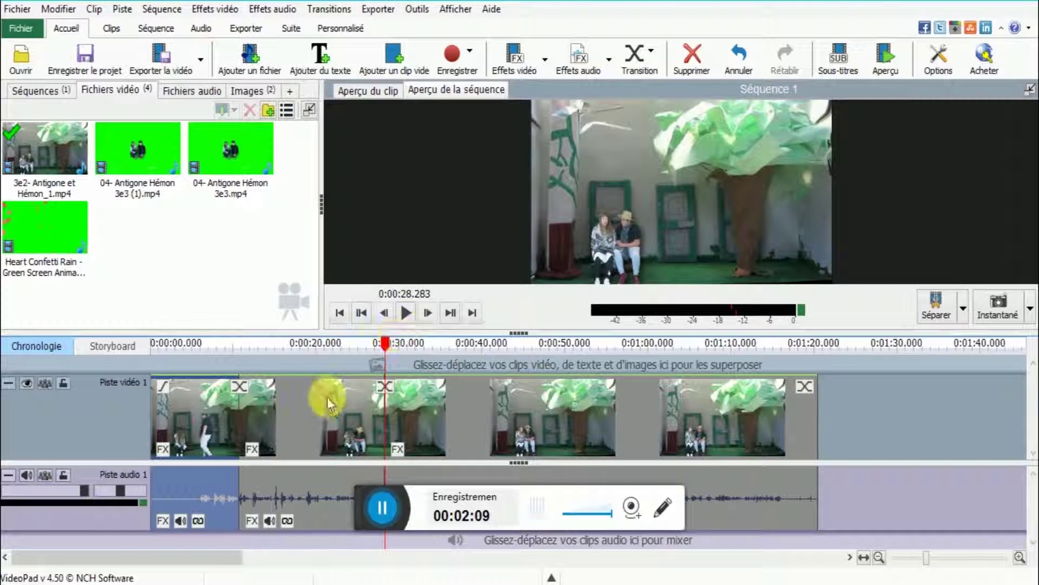
# - Add an Échelle effect to the middle segment of the 3e2- Antigone et Hémon_1 clip and scale it to 1.98
pyautogui.click(293, 421)
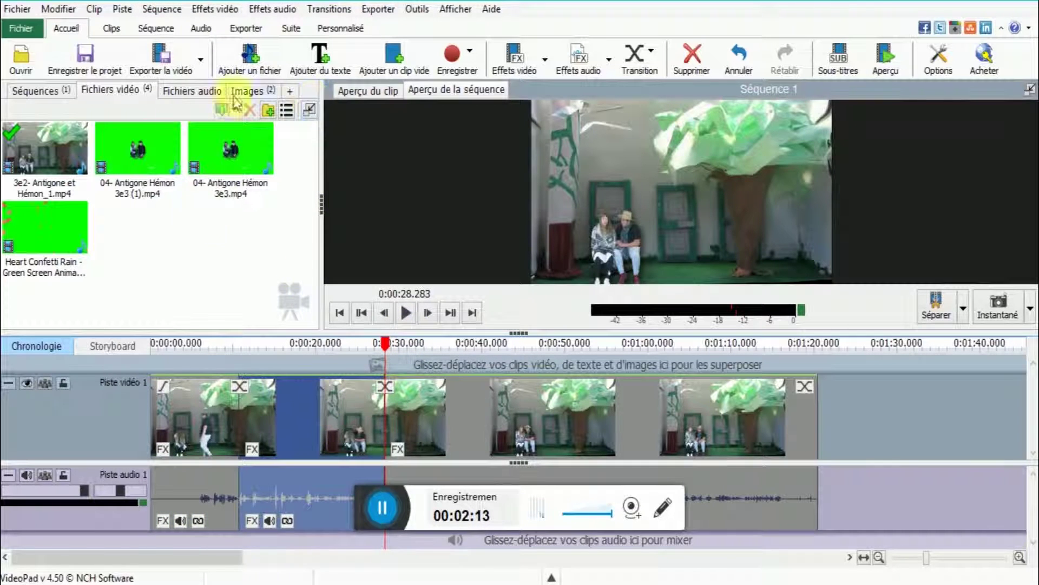
pyautogui.click(254, 449)
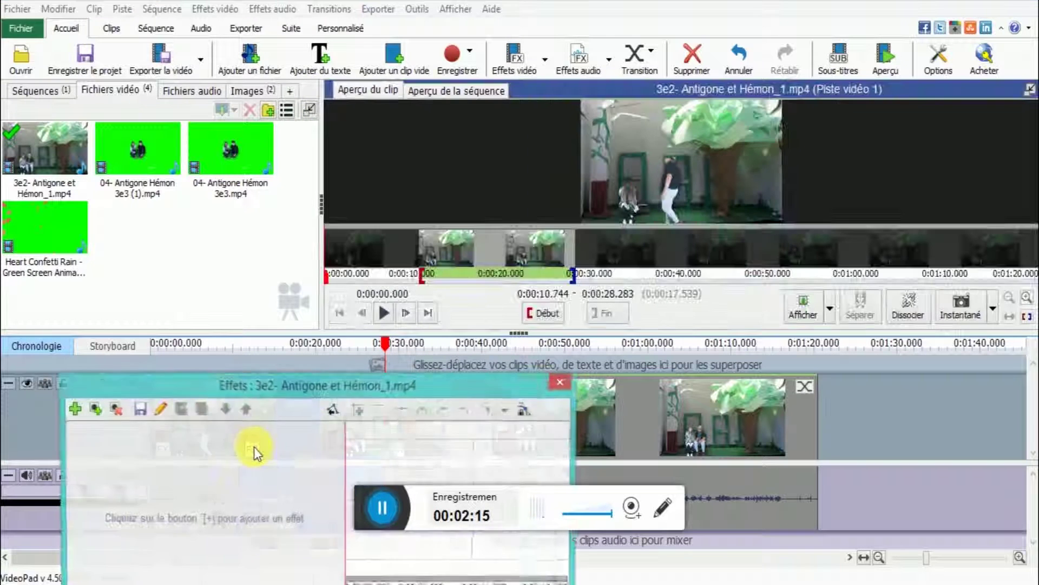
pyautogui.moveTo(343, 388); pyautogui.dragTo(364, 155)
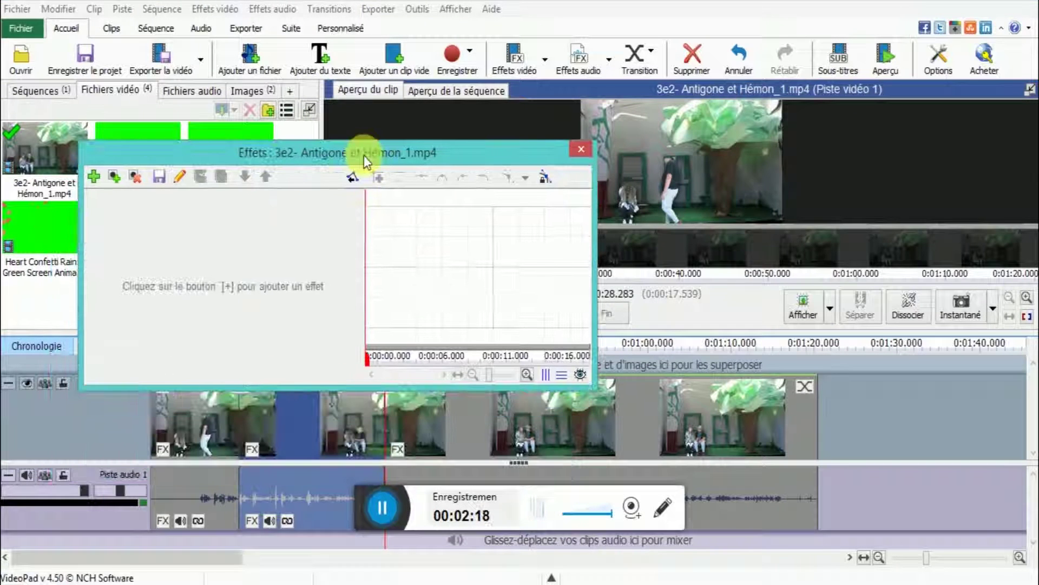
pyautogui.click(95, 178)
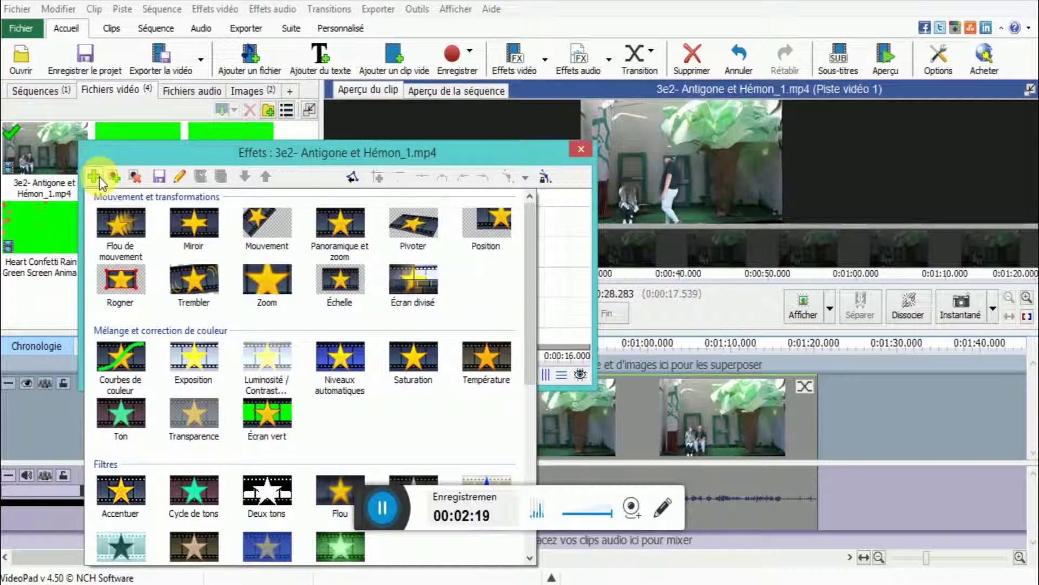
pyautogui.click(341, 283)
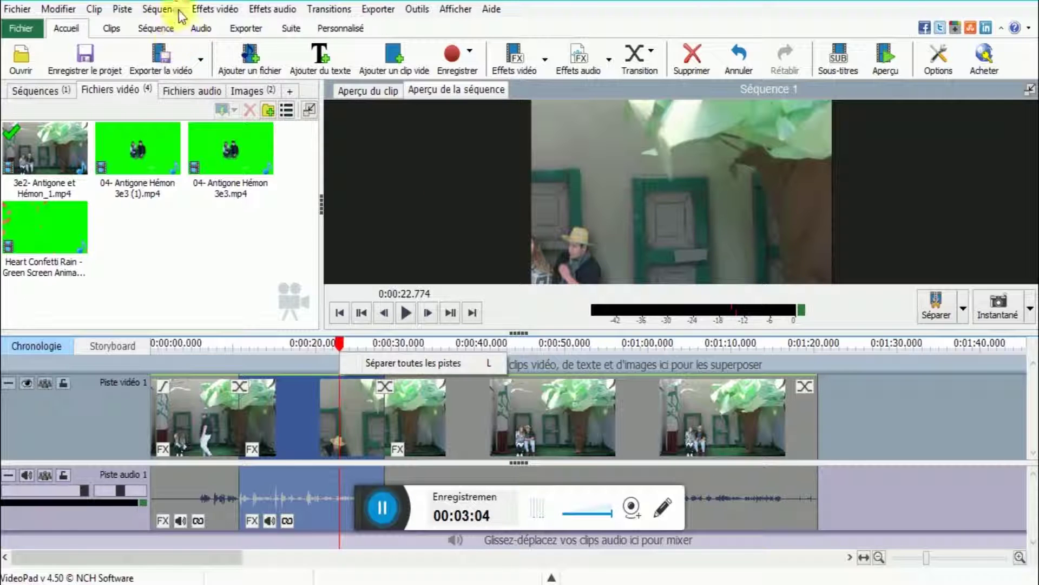
# - Add a Position effect to the same middle segment, alongside its Échelle effect
pyautogui.click(255, 450)
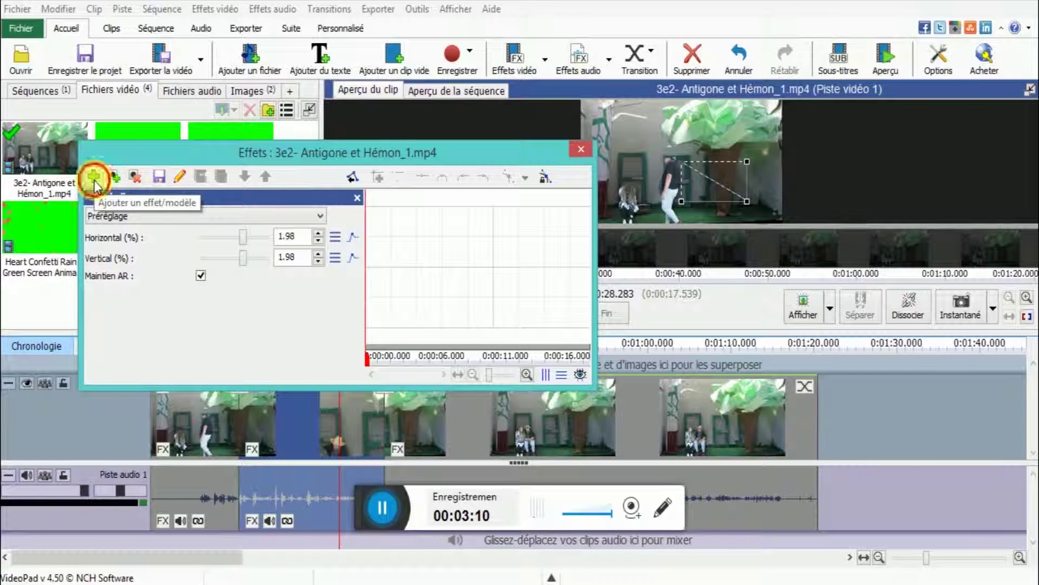
pyautogui.click(95, 180)
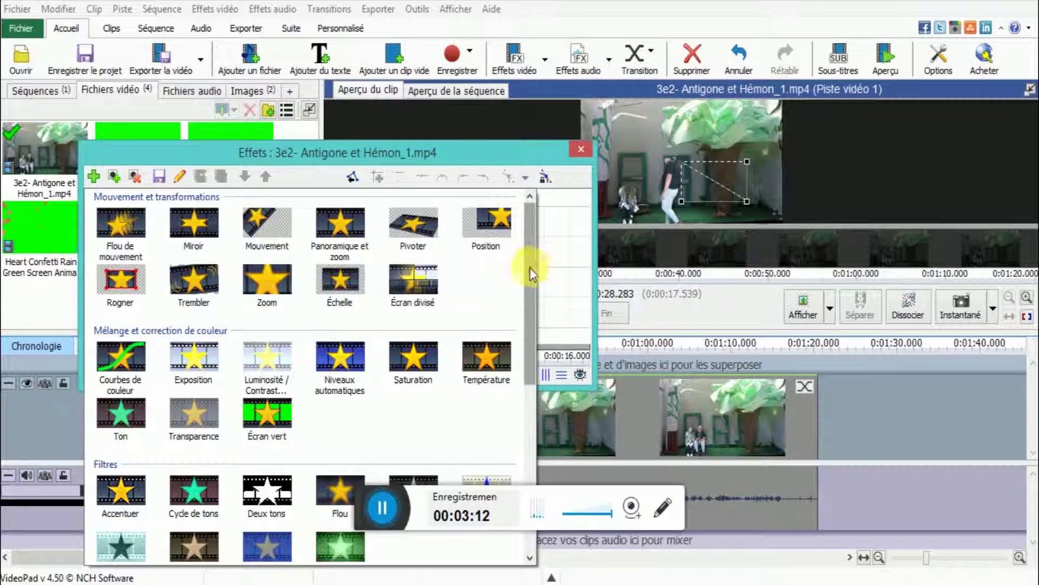
pyautogui.click(508, 229)
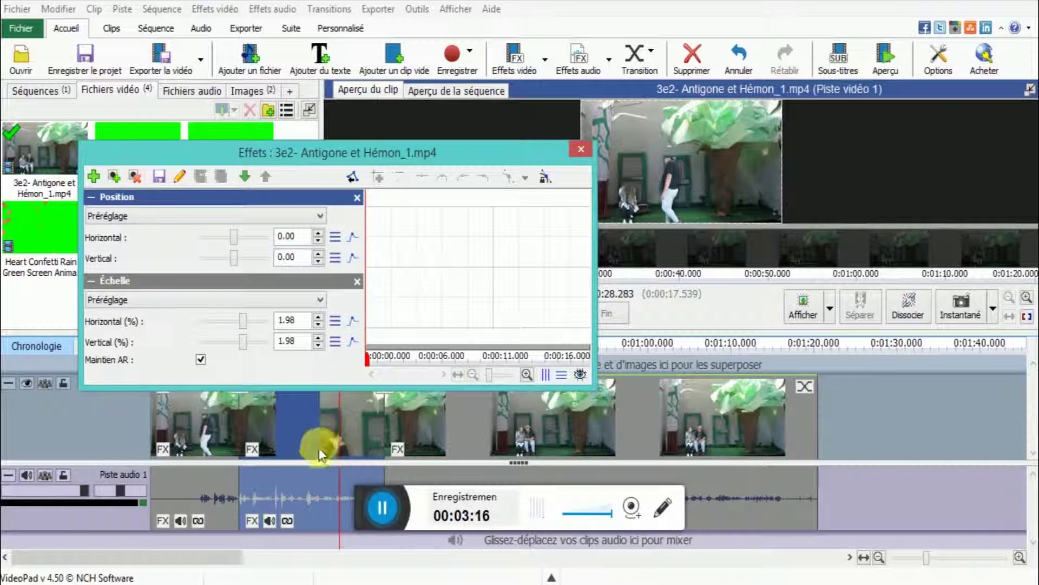
pyautogui.click(308, 427)
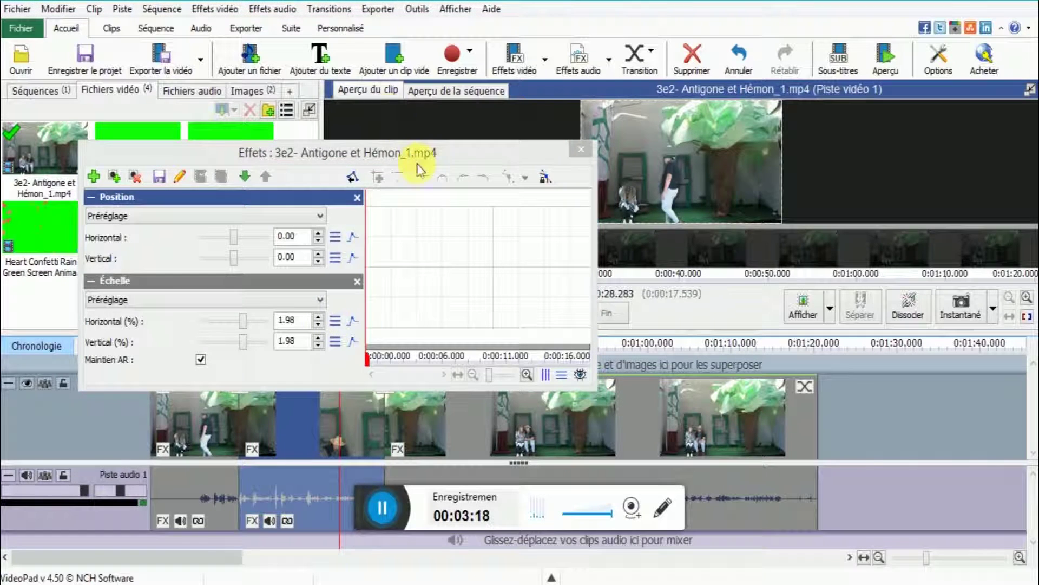
pyautogui.moveTo(416, 163); pyautogui.dragTo(348, 244)
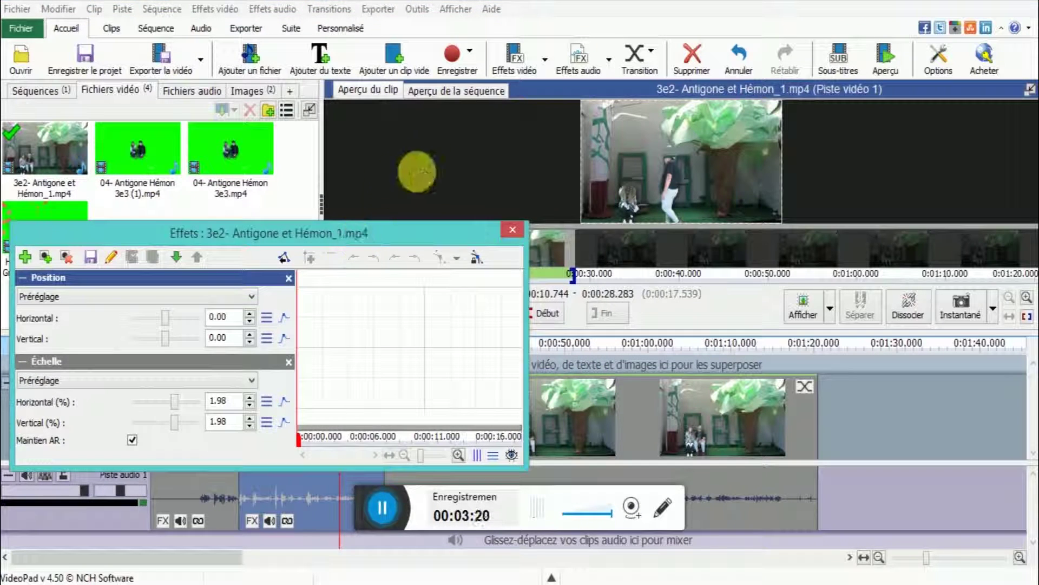
# - Shift the middle segment's picture to a Position offset of 34.47 horizontally and -34.46 vertically
pyautogui.click(478, 89)
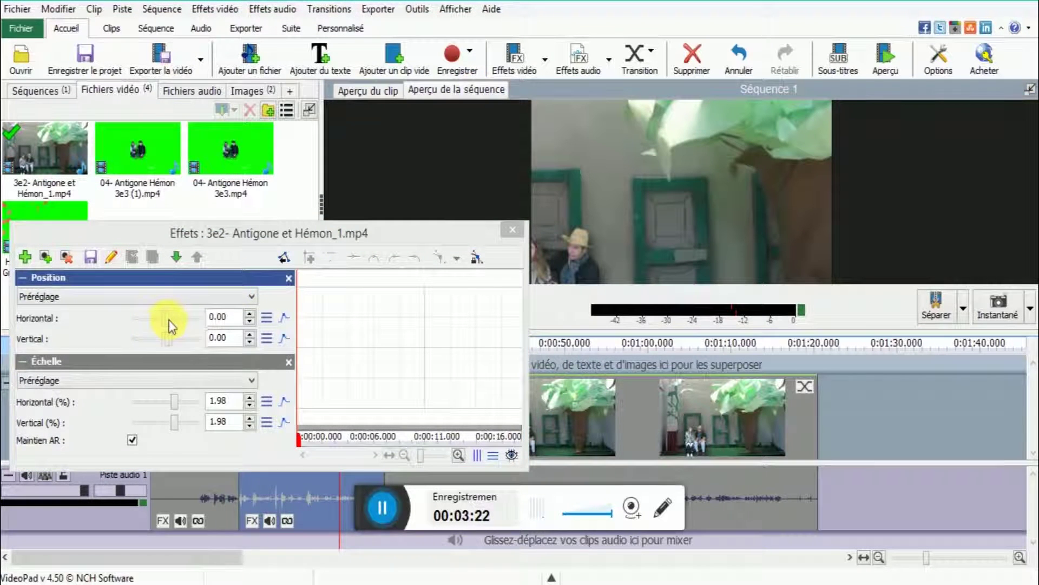
pyautogui.click(379, 91)
pyautogui.moveTo(708, 189); pyautogui.dragTo(770, 138)
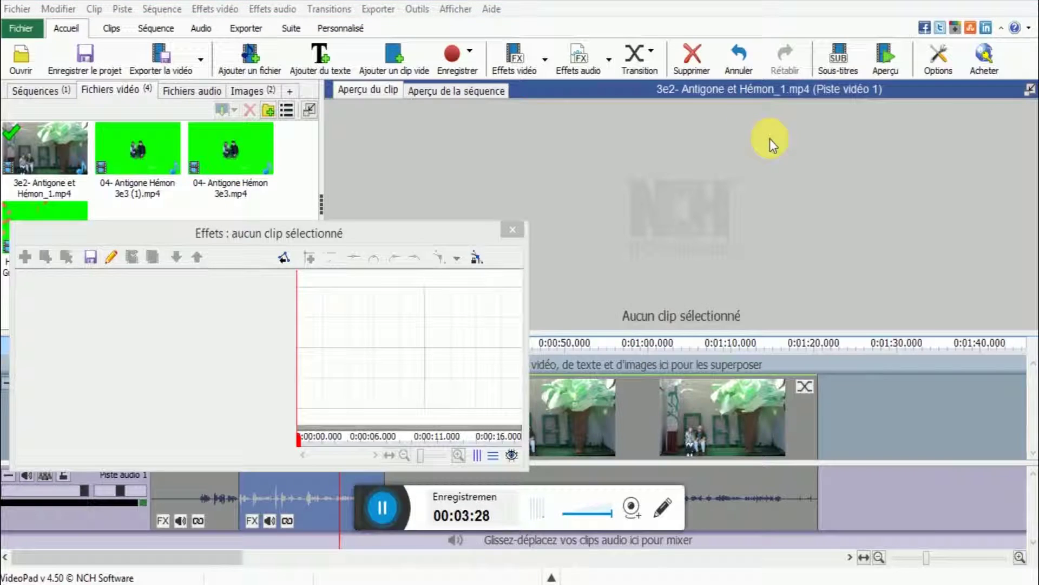
pyautogui.doubleClick(758, 144)
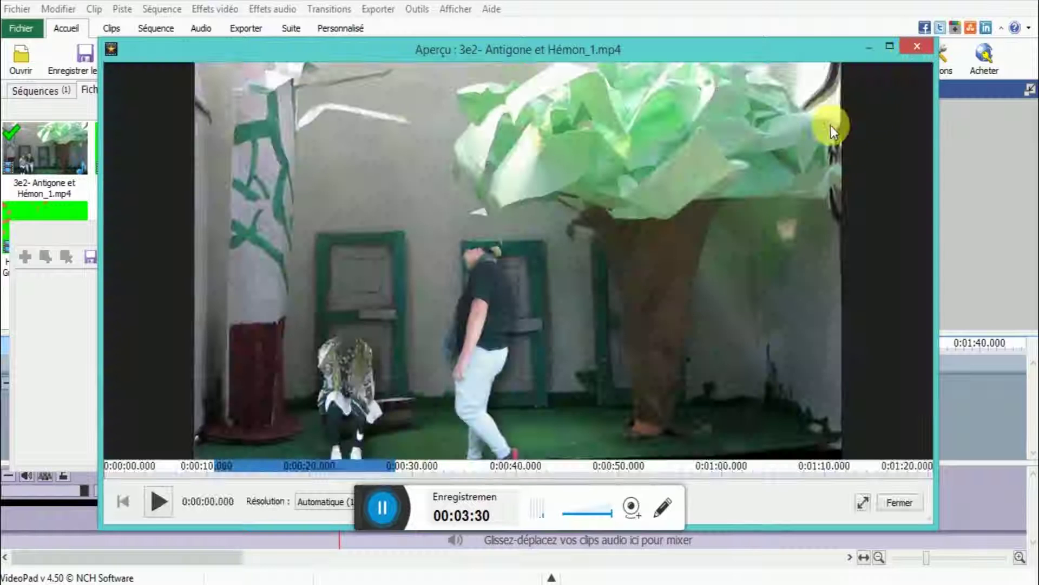
pyautogui.click(922, 46)
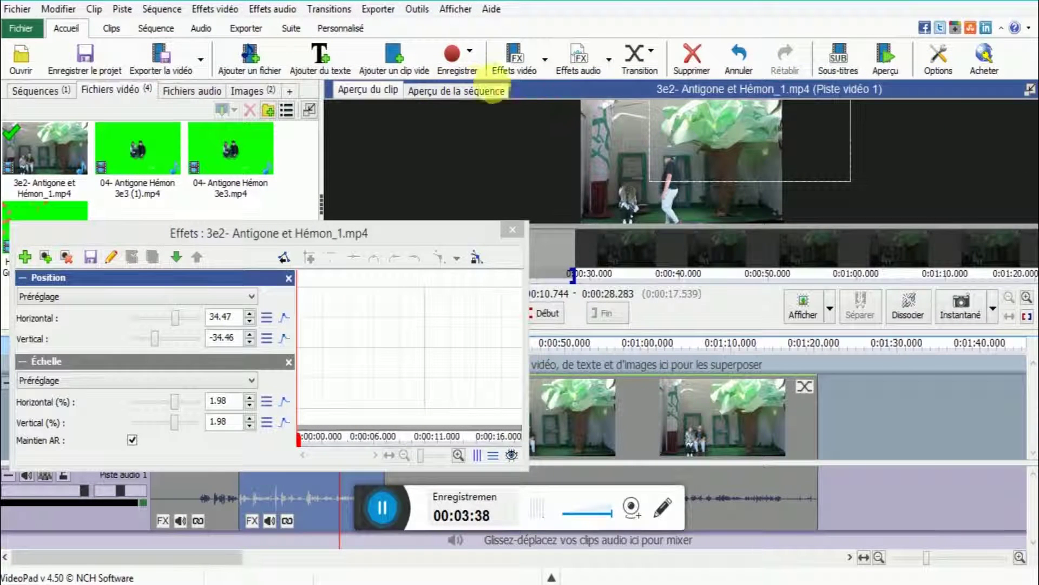
# - Play the middle segment in the sequence preview to check the shifted framing
pyautogui.click(472, 97)
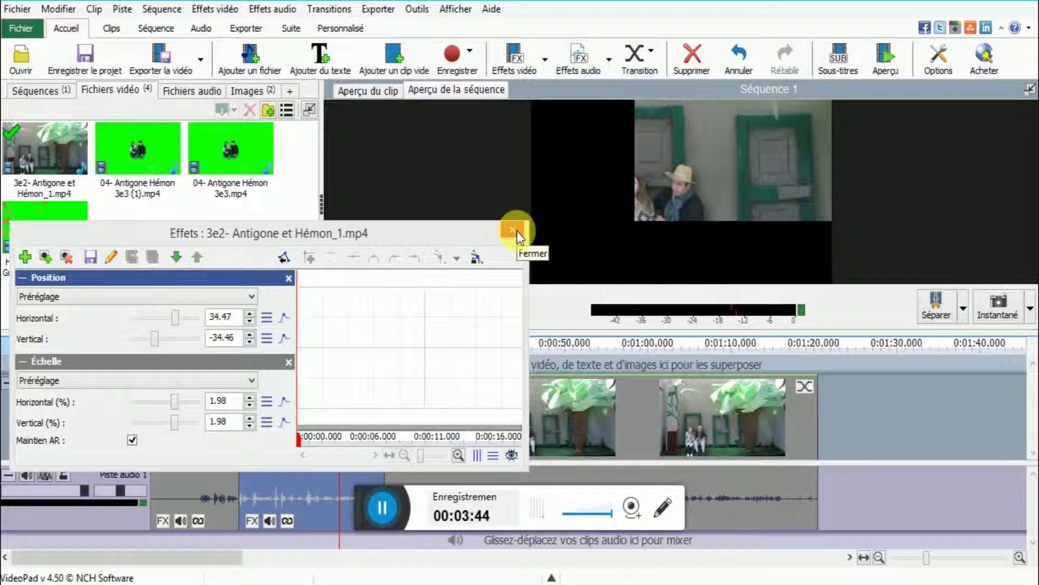
pyautogui.click(658, 200)
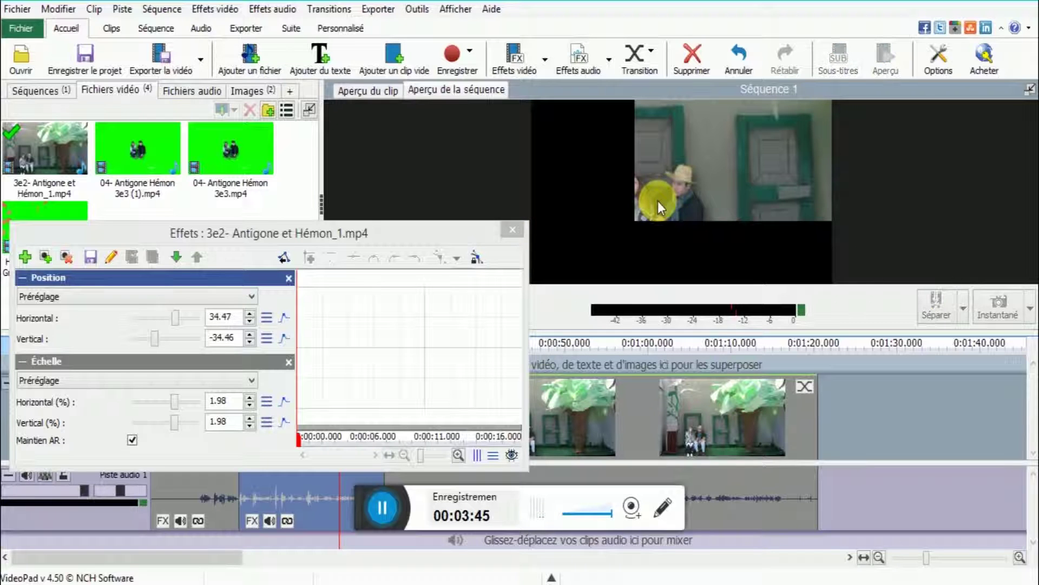
pyautogui.click(602, 226)
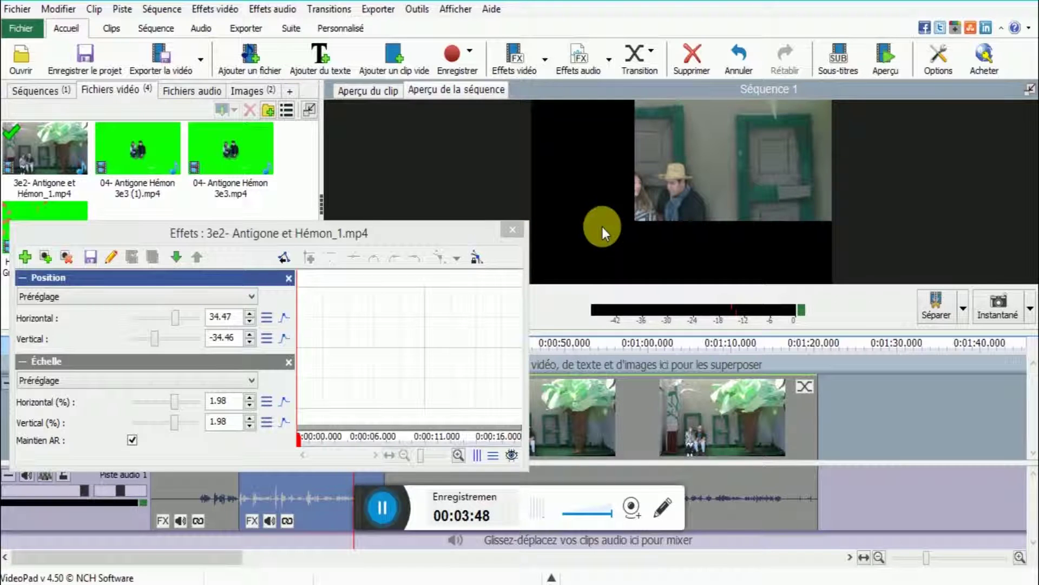
pyautogui.click(602, 226)
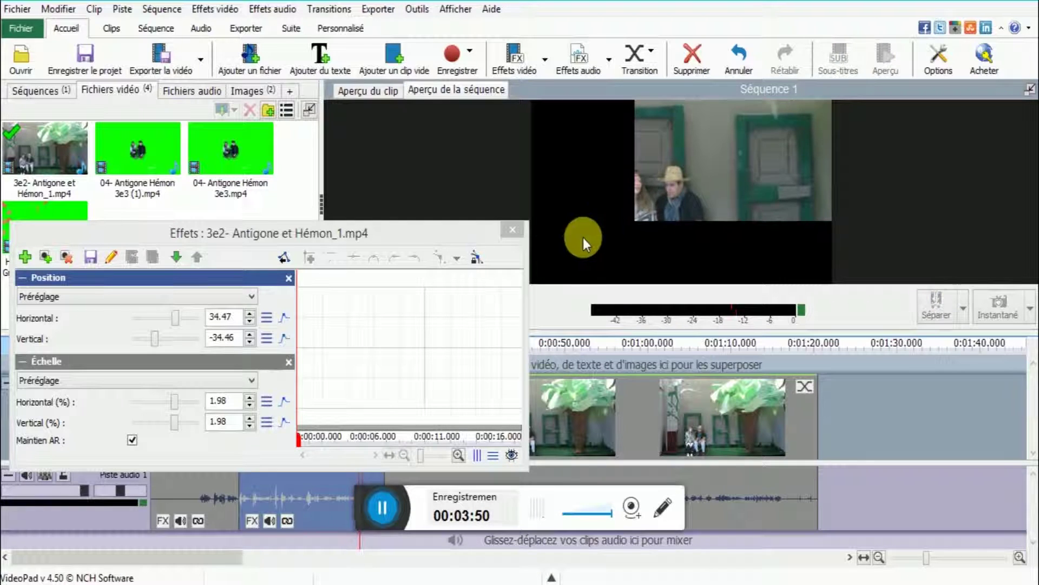
# - Reorder the middle segment's effects so that Position comes after Échelle
pyautogui.click(128, 362)
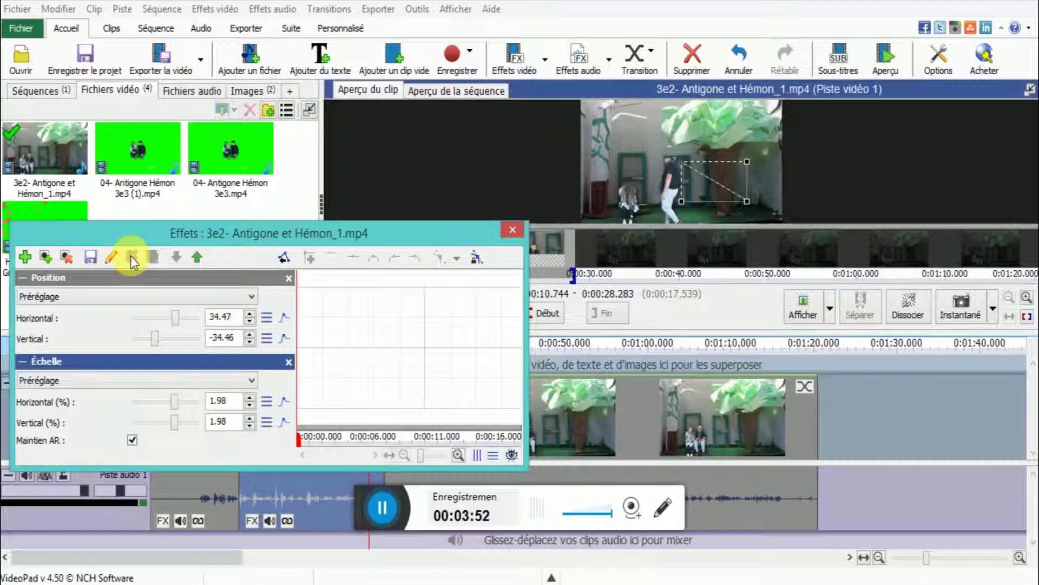
pyautogui.click(105, 274)
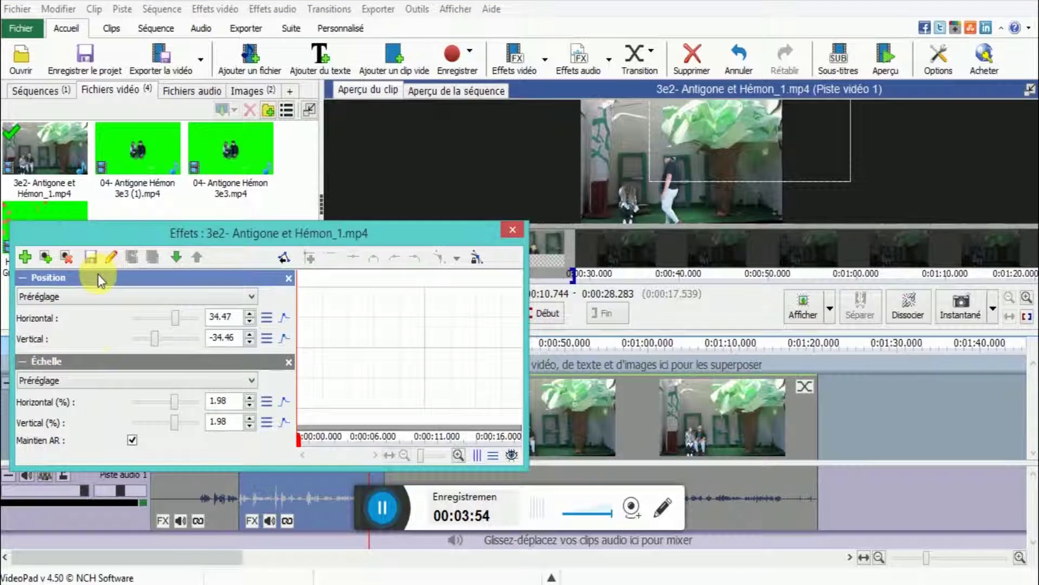
pyautogui.moveTo(95, 333); pyautogui.dragTo(97, 457)
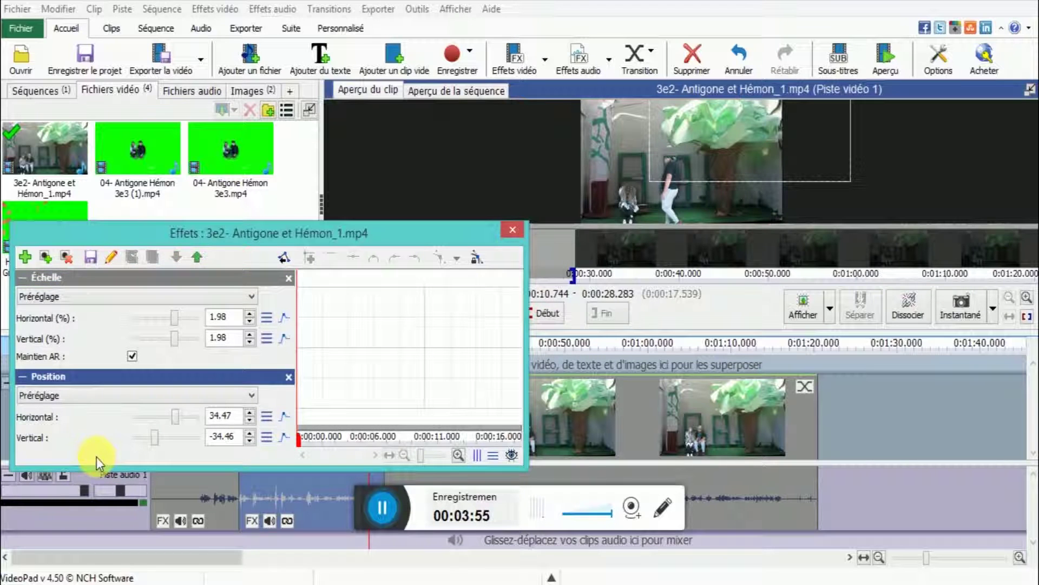
# - Preview the sequence with the reordered effects, replaying the middle segment from about 0:00:15
pyautogui.click(433, 90)
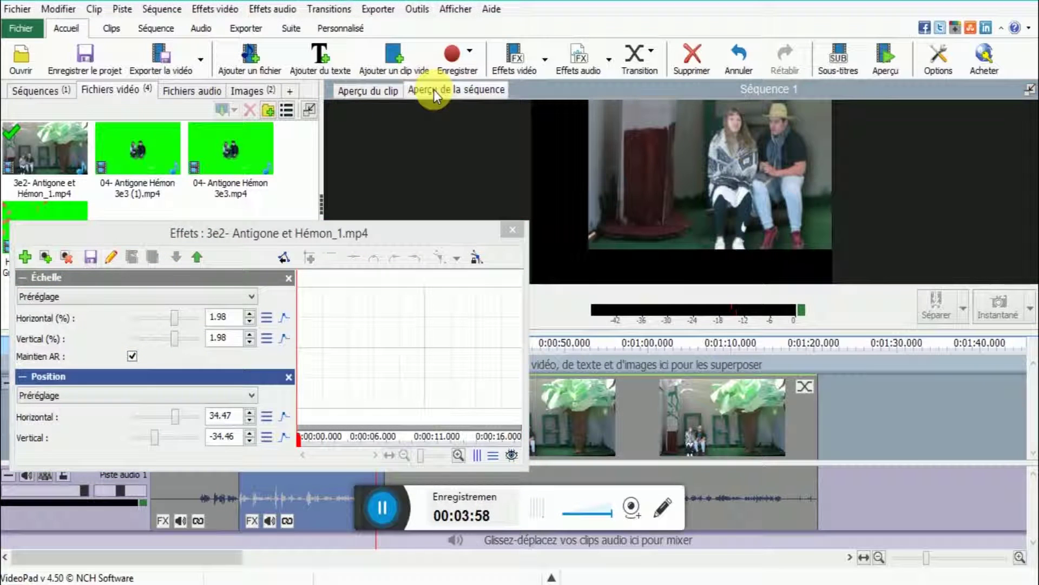
pyautogui.press('space')
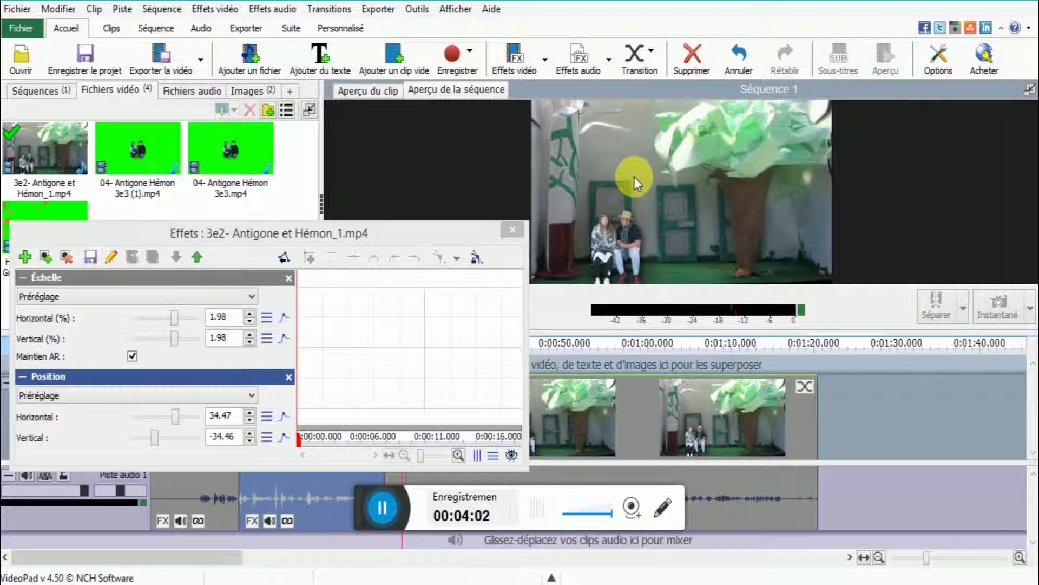
pyautogui.moveTo(467, 238); pyautogui.dragTo(903, 219)
pyautogui.rightClick(903, 218)
pyautogui.click(278, 343)
pyautogui.moveTo(596, 222); pyautogui.dragTo(144, 204)
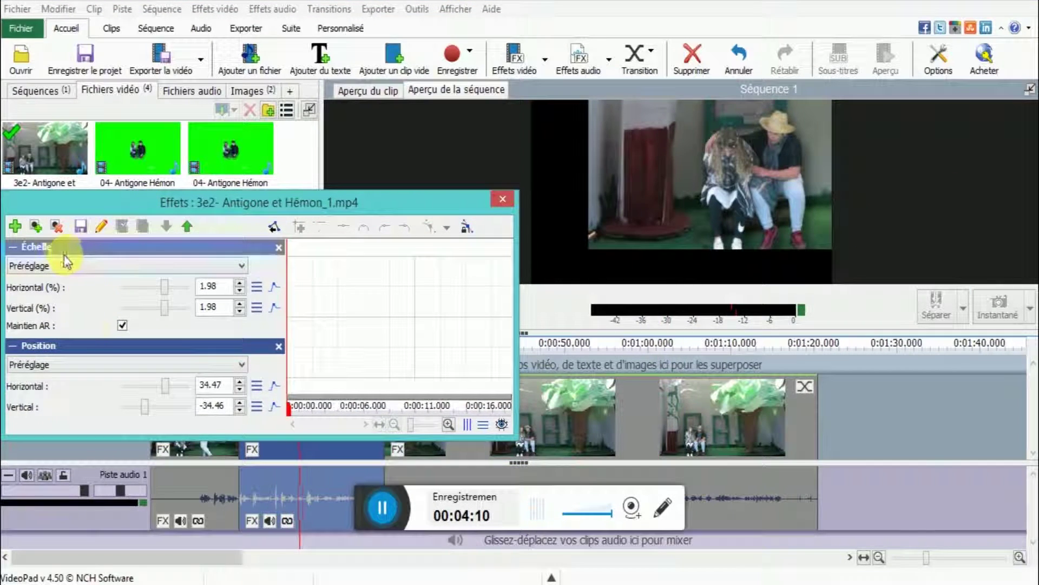
# - Try placing the Position effect back above Échelle, and restore the order with Échelle first
pyautogui.moveTo(92, 347); pyautogui.dragTo(100, 259)
pyautogui.click(101, 259)
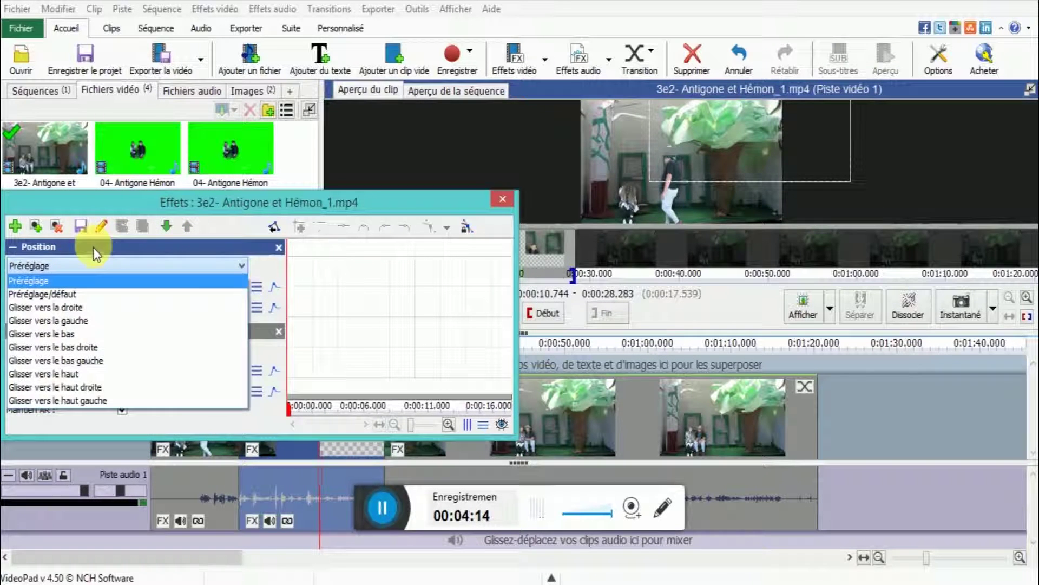
pyautogui.click(93, 249)
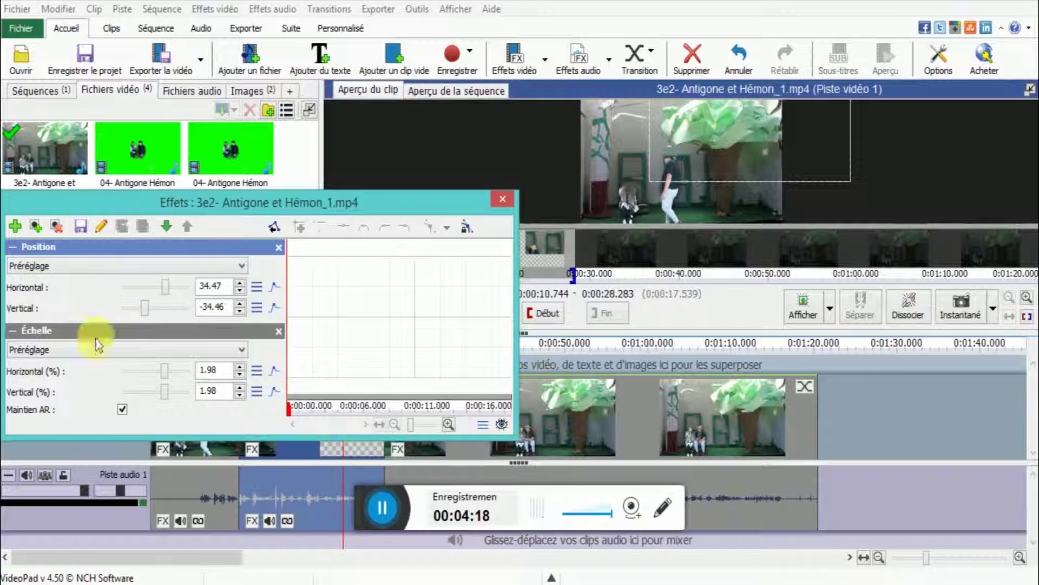
pyautogui.click(97, 410)
pyautogui.hotkey('ctrl', 'Up')
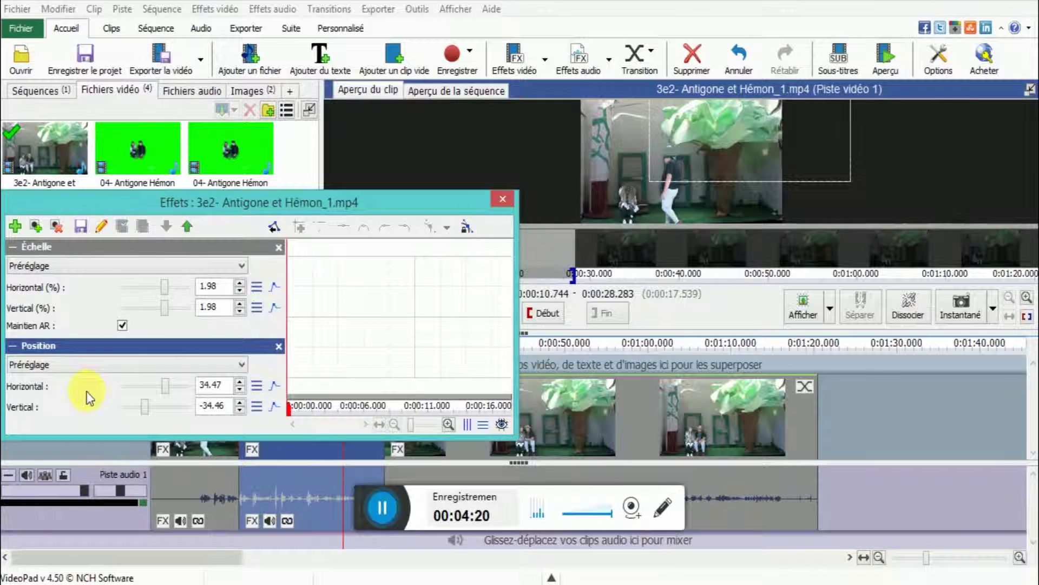
# - Reframe the middle segment with a Position offset of 21.59 horizontally and -19.59 vertically, and close its effects window
pyautogui.click(728, 165)
pyautogui.click(475, 91)
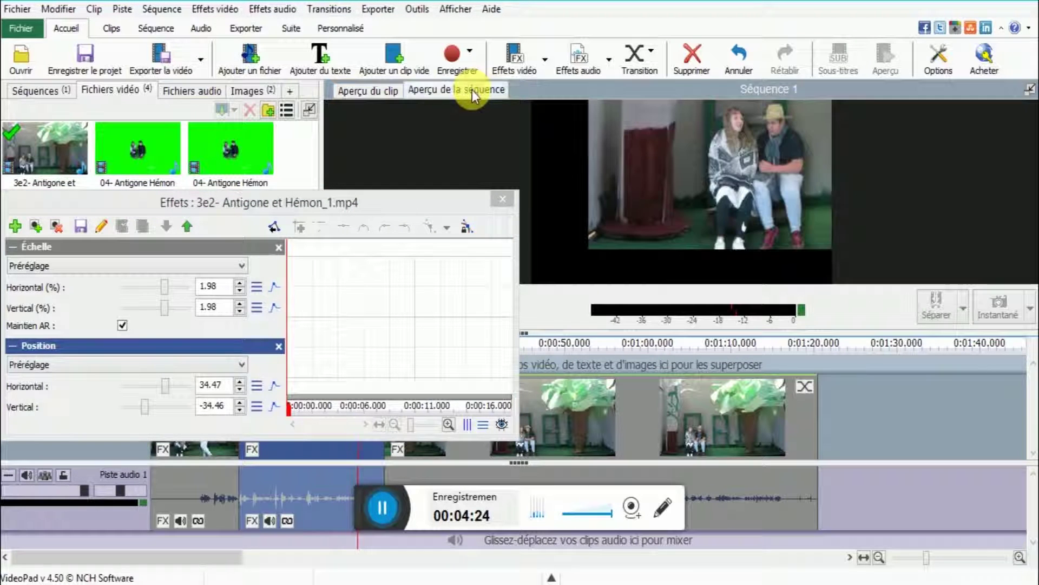
pyautogui.click(370, 92)
pyautogui.moveTo(631, 173); pyautogui.dragTo(655, 195)
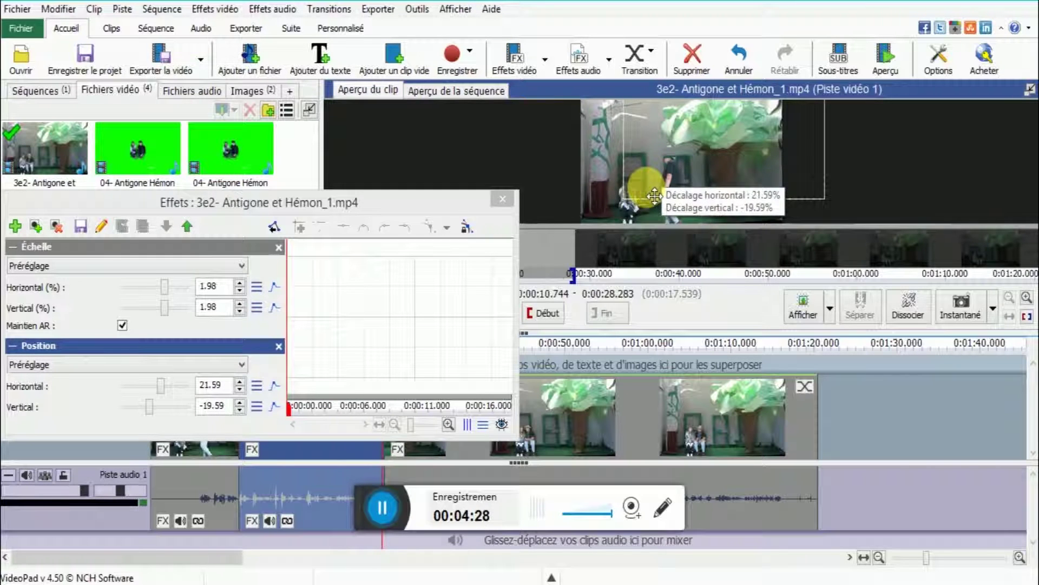
pyautogui.click(469, 87)
pyautogui.press('space')
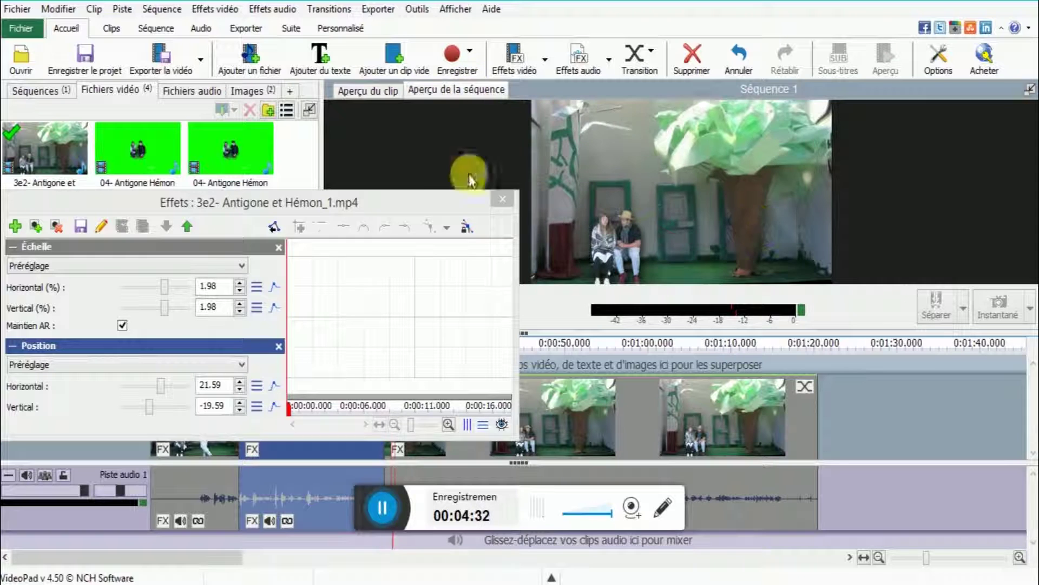
pyautogui.click(503, 200)
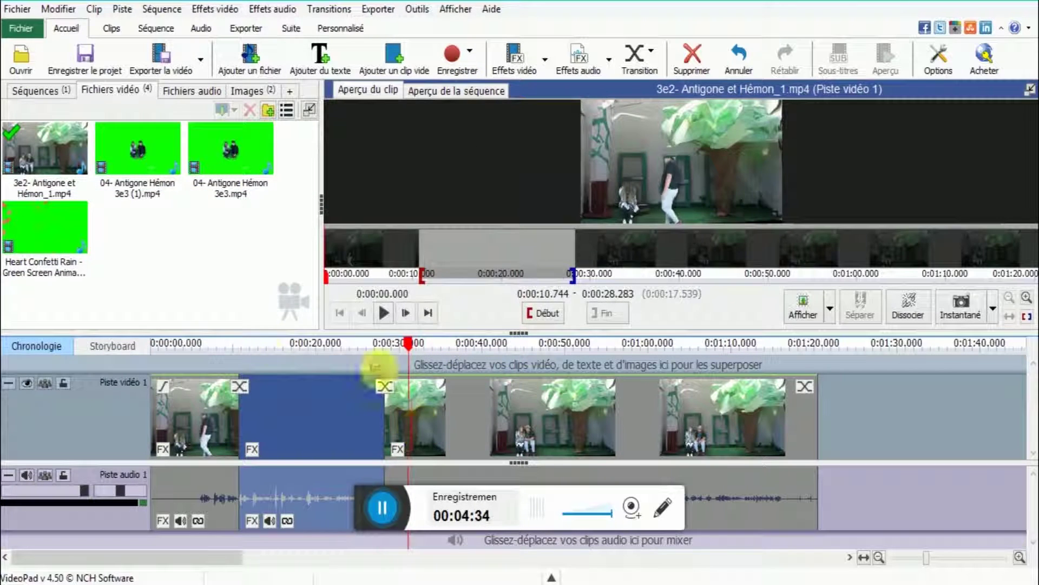
# - Play the sequence from about 0:00:05 into the middle segment to check the cut to the close-up
pyautogui.click(229, 344)
pyautogui.click(195, 344)
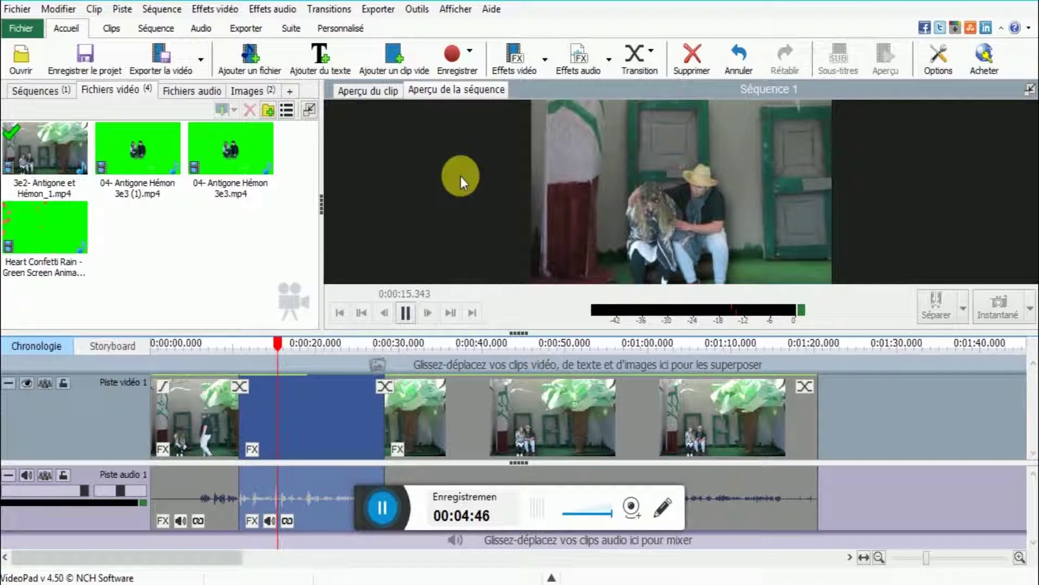
pyautogui.click(406, 313)
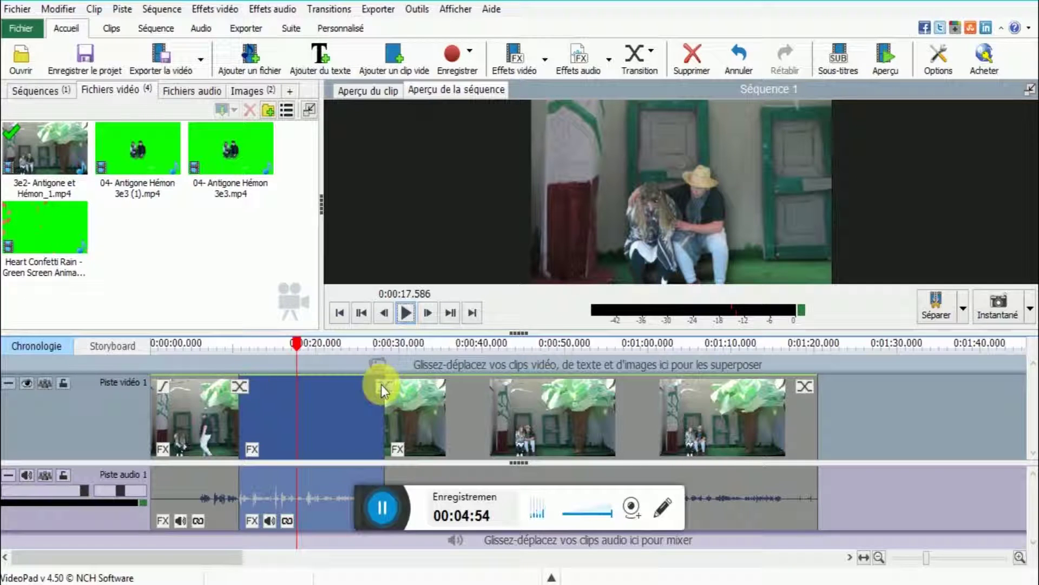
# - Apply a Fondu enchaîné transition at the cut between the middle close-up segment and the last segment
pyautogui.moveTo(304, 349); pyautogui.dragTo(391, 346)
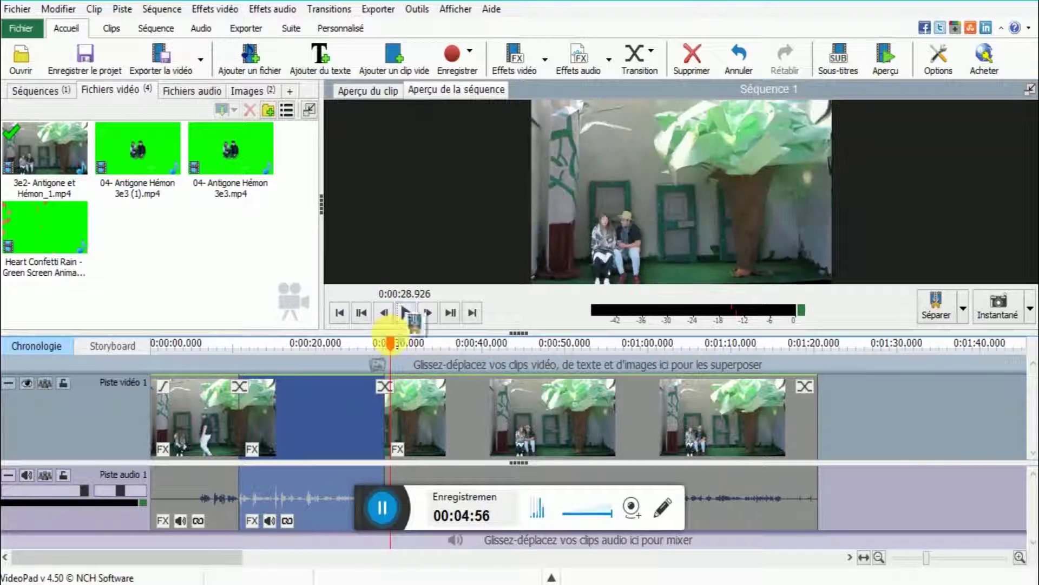
pyautogui.click(381, 387)
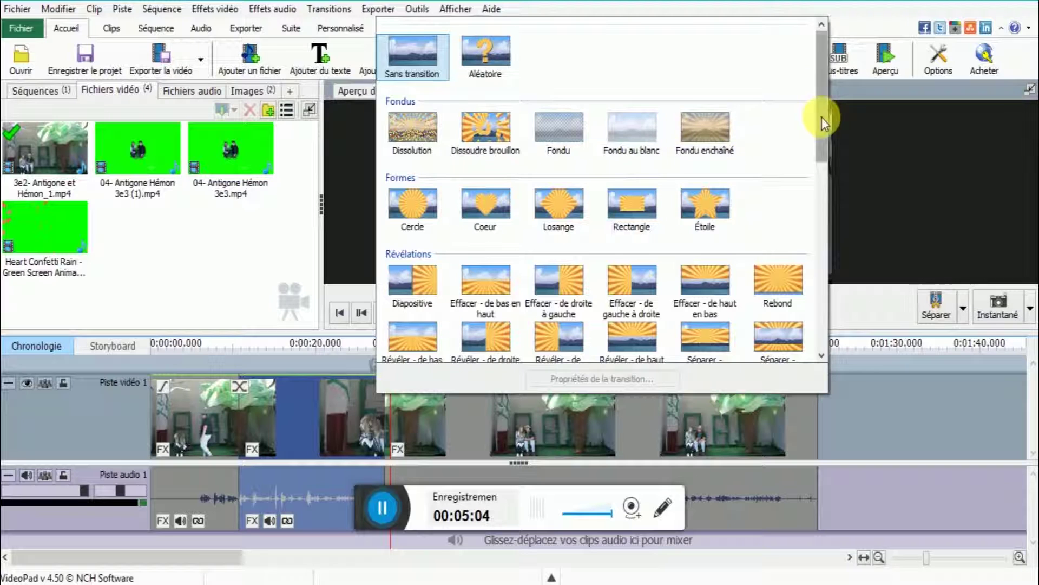
pyautogui.click(705, 134)
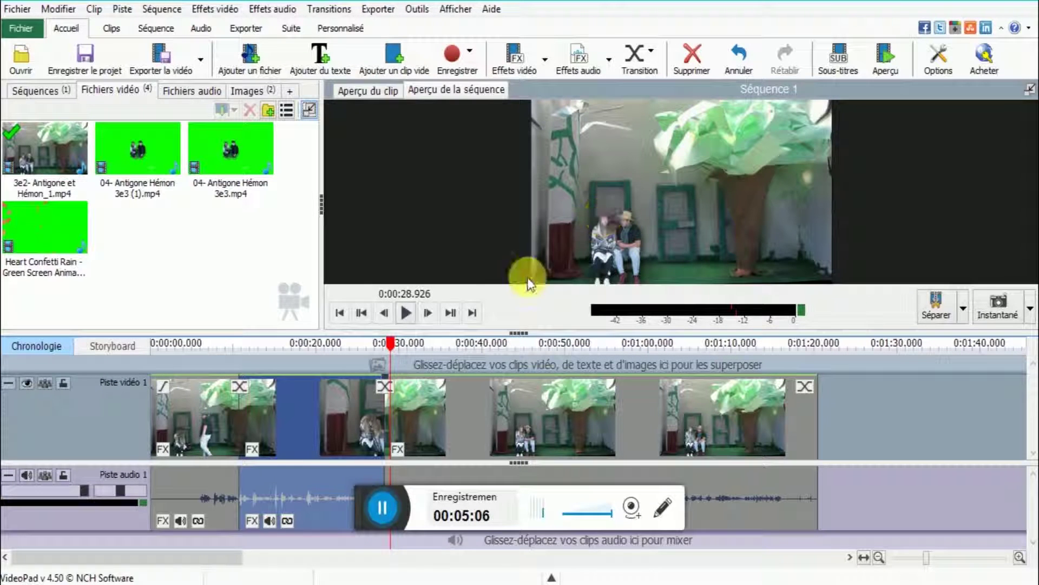
# - Play the sequence across the cut from about 0:00:28 to check the crossfade, and return to about 0:00:27
pyautogui.moveTo(390, 343); pyautogui.dragTo(384, 350)
pyautogui.click(416, 321)
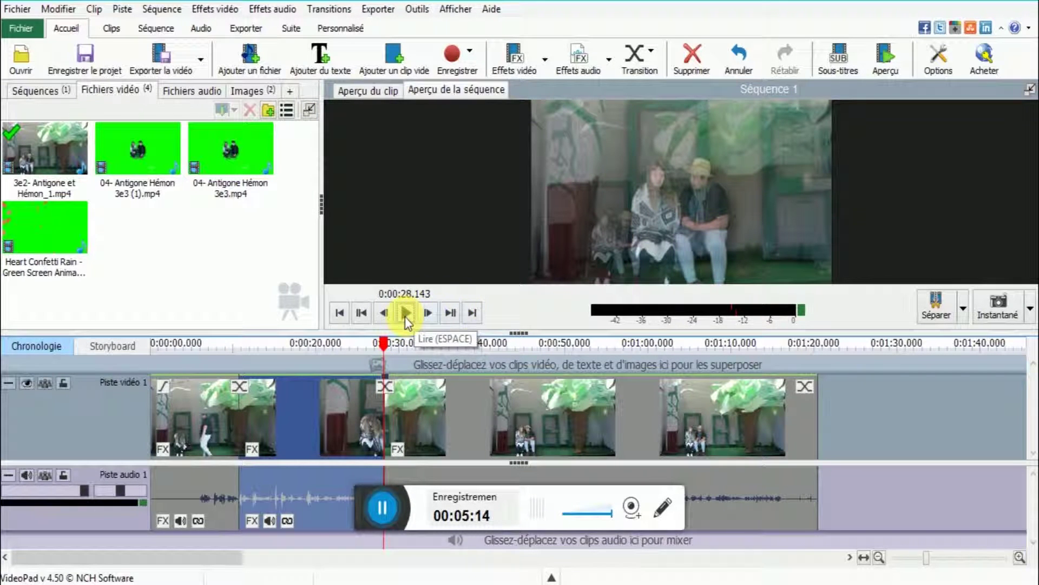
pyautogui.moveTo(384, 344)
pyautogui.mouseDown()
pyautogui.moveTo(364, 352)
pyautogui.moveTo(382, 346)
pyautogui.mouseUp()
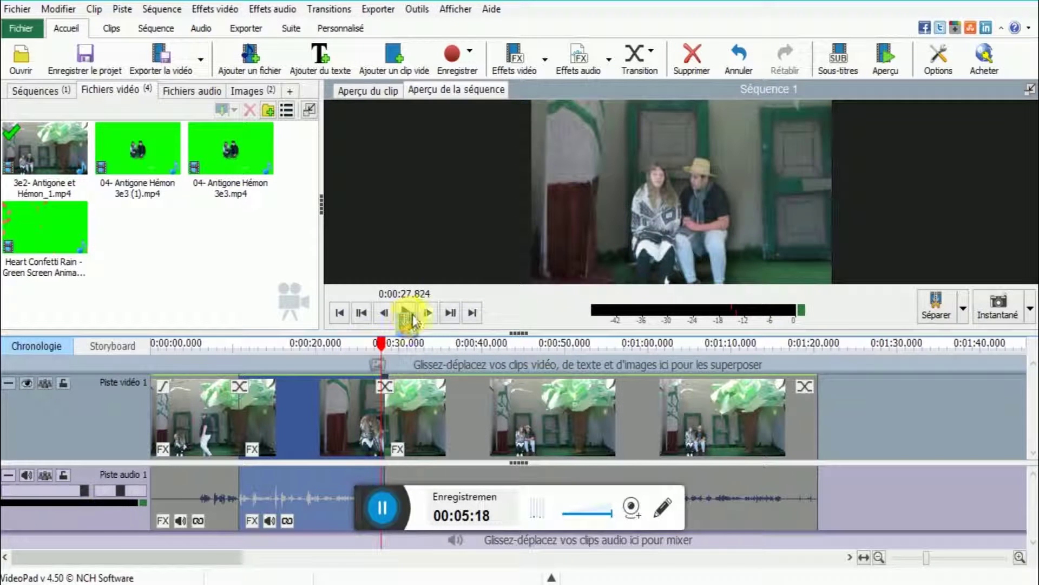
pyautogui.click(406, 313)
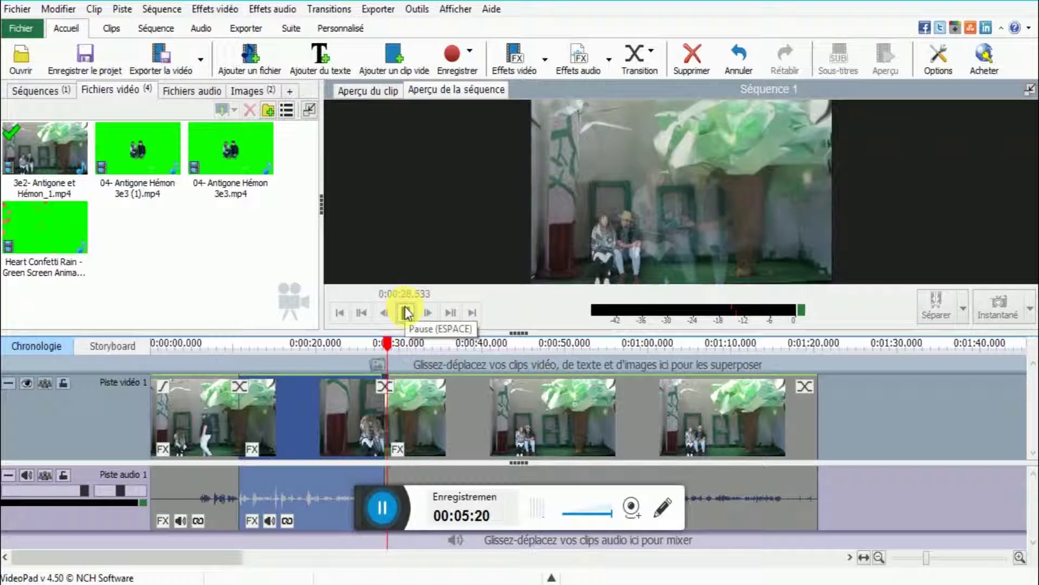
pyautogui.click(406, 313)
pyautogui.click(375, 346)
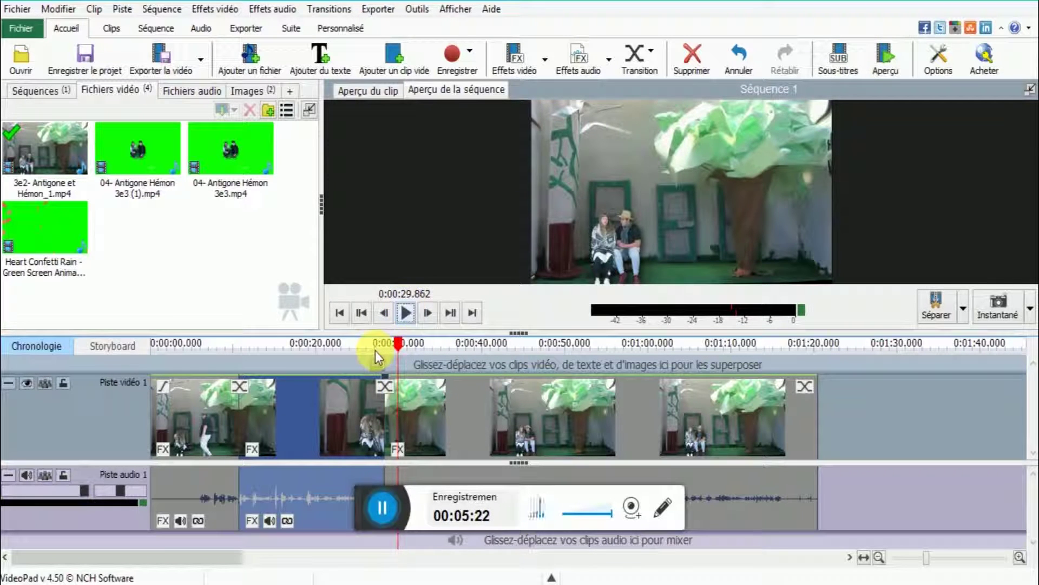
# - Add the Rêve artistic effect to the last segment and close its effects window
pyautogui.click(453, 423)
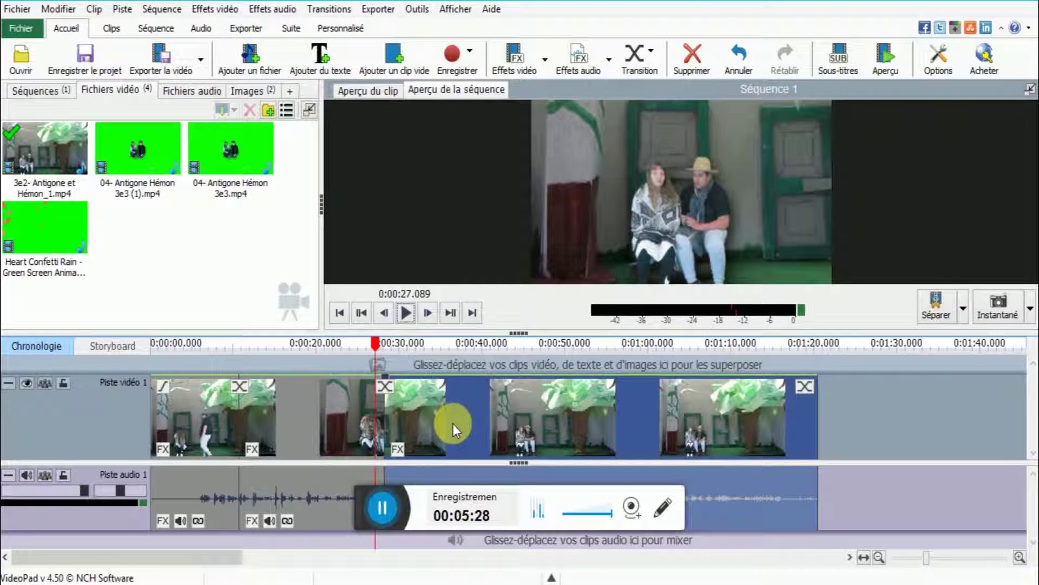
pyautogui.click(399, 448)
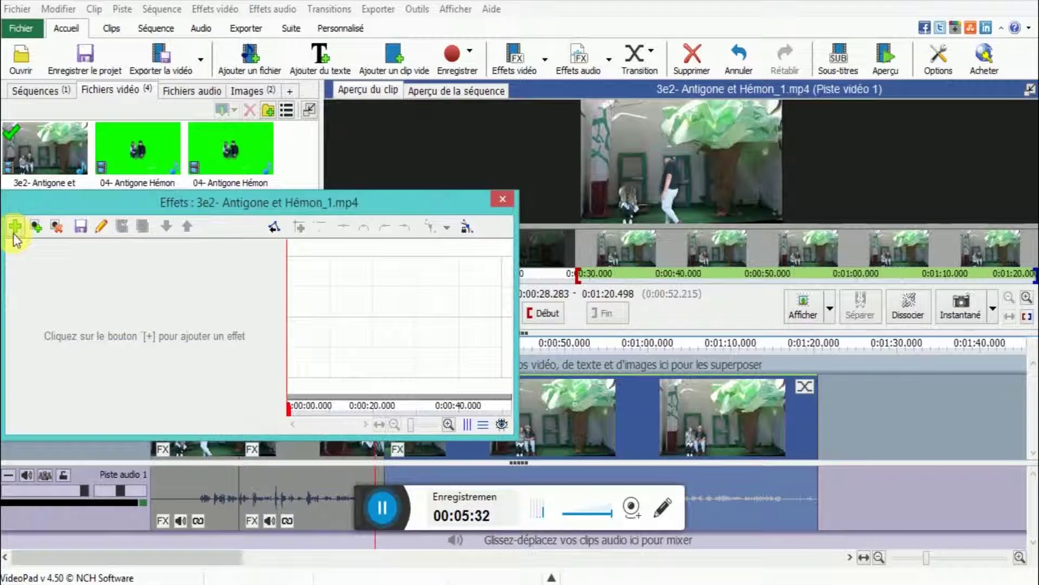
pyautogui.click(15, 226)
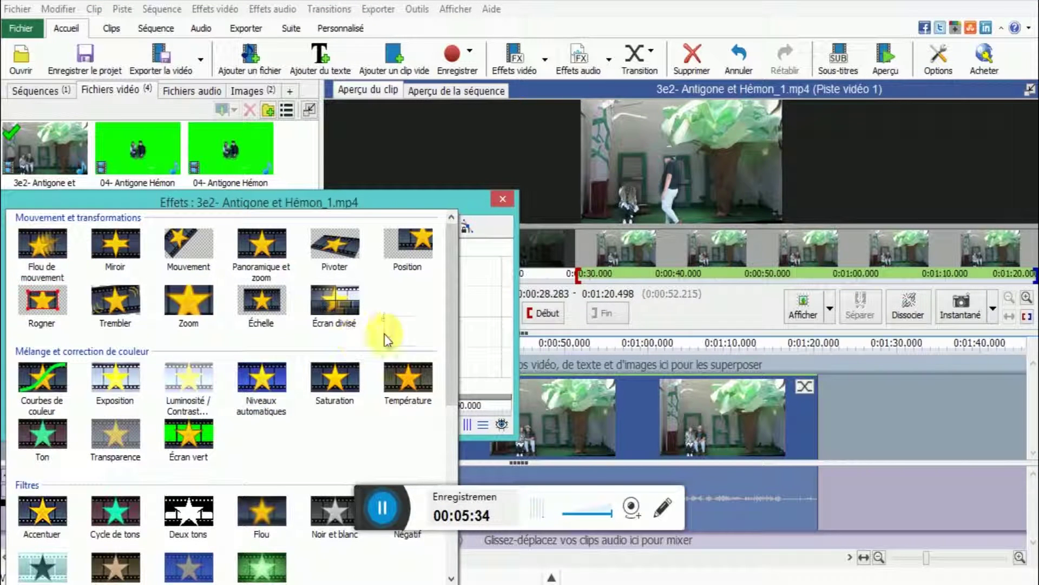
pyautogui.moveTo(450, 339); pyautogui.dragTo(458, 413)
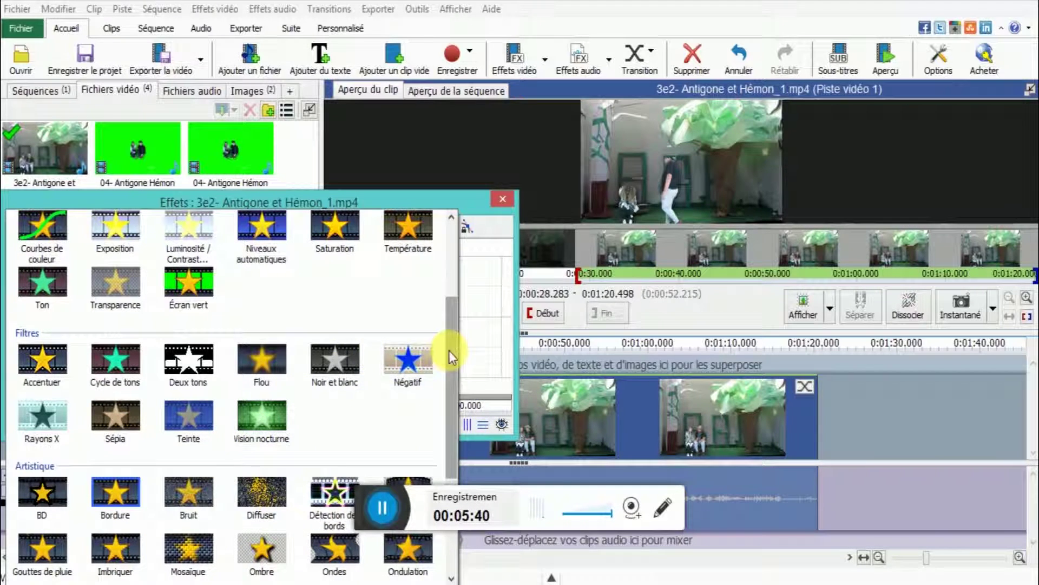
pyautogui.moveTo(449, 350); pyautogui.dragTo(449, 391)
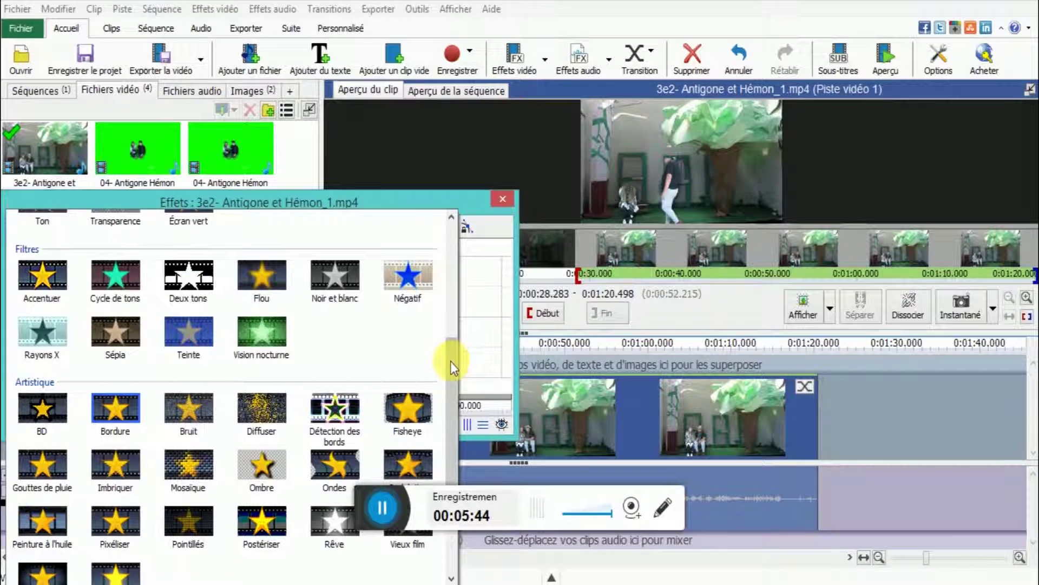
pyautogui.moveTo(451, 361); pyautogui.dragTo(456, 421)
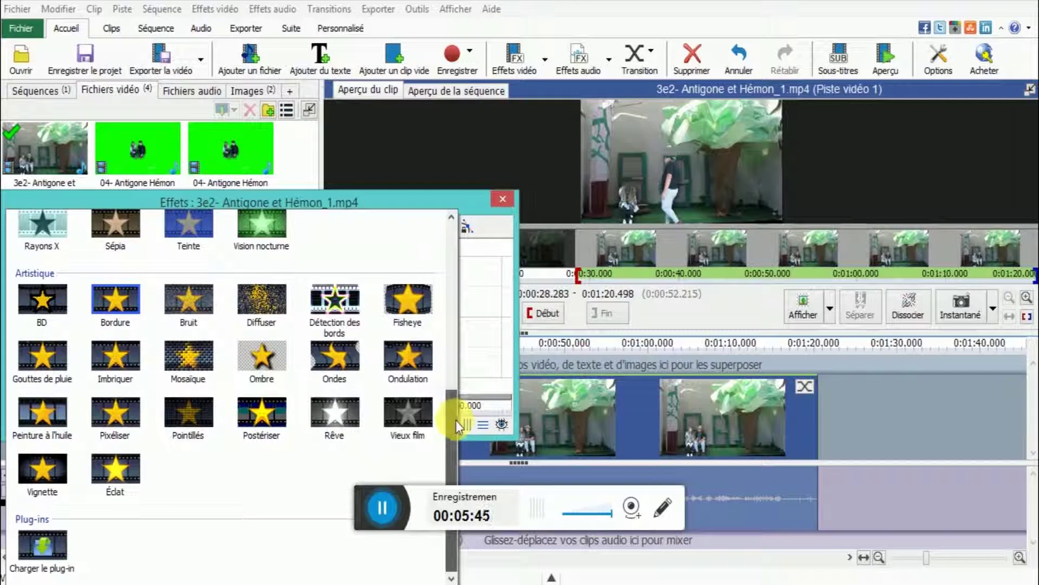
pyautogui.click(333, 411)
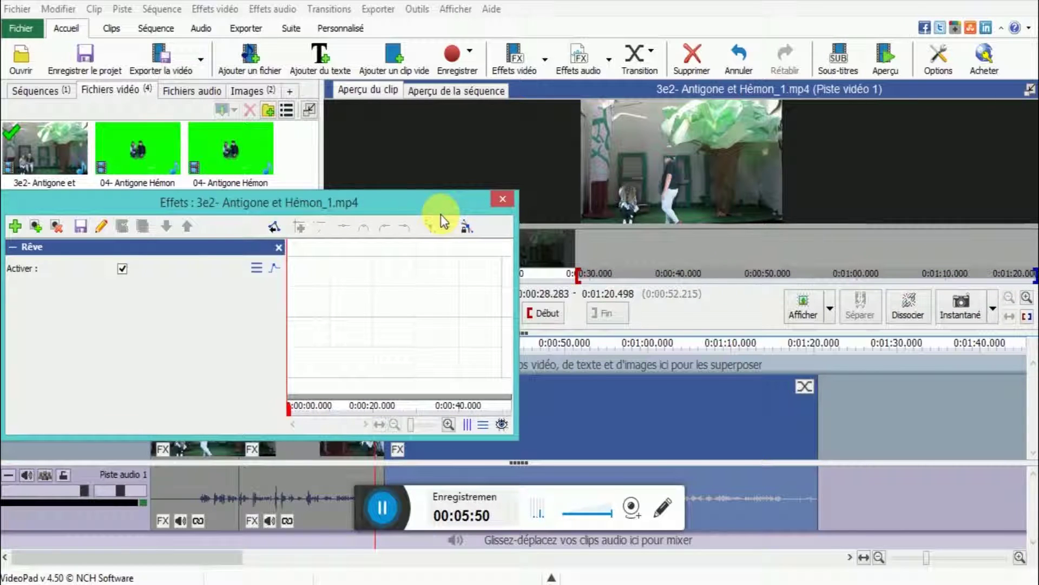
pyautogui.click(505, 195)
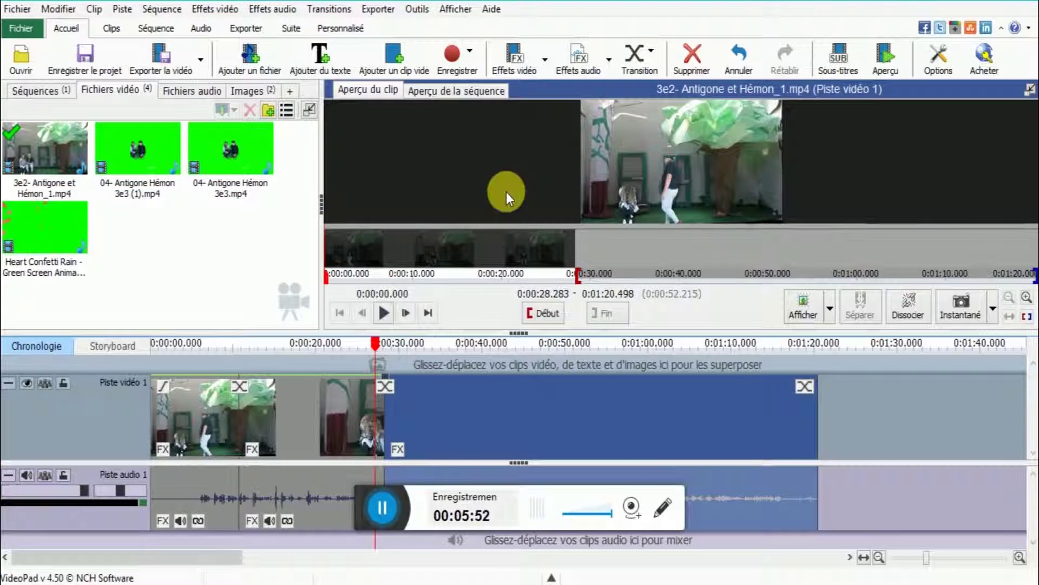
# - Play the last segment from about 0:00:33 to check the Rêve effect
pyautogui.click(427, 341)
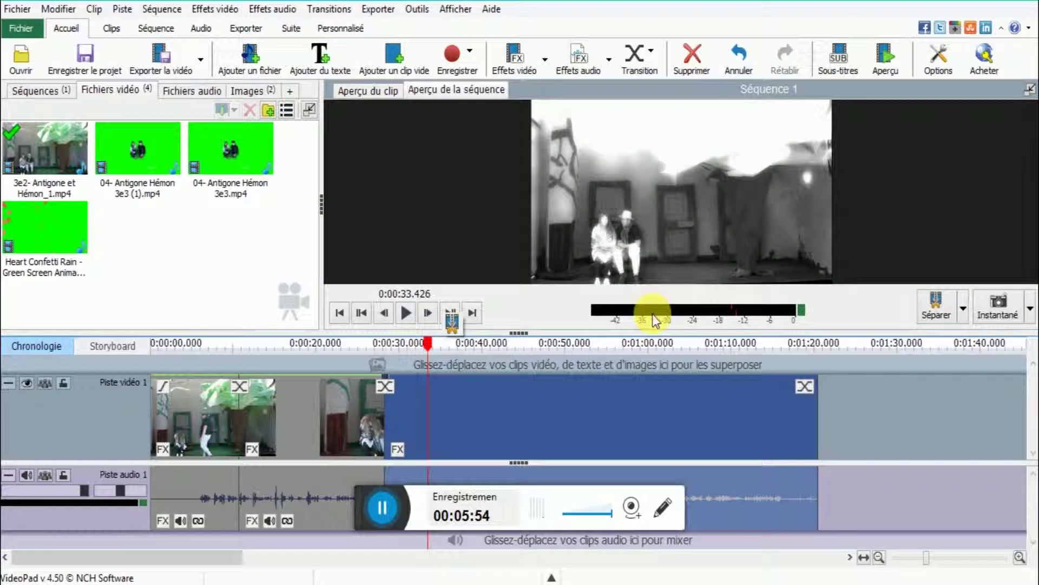
pyautogui.click(406, 317)
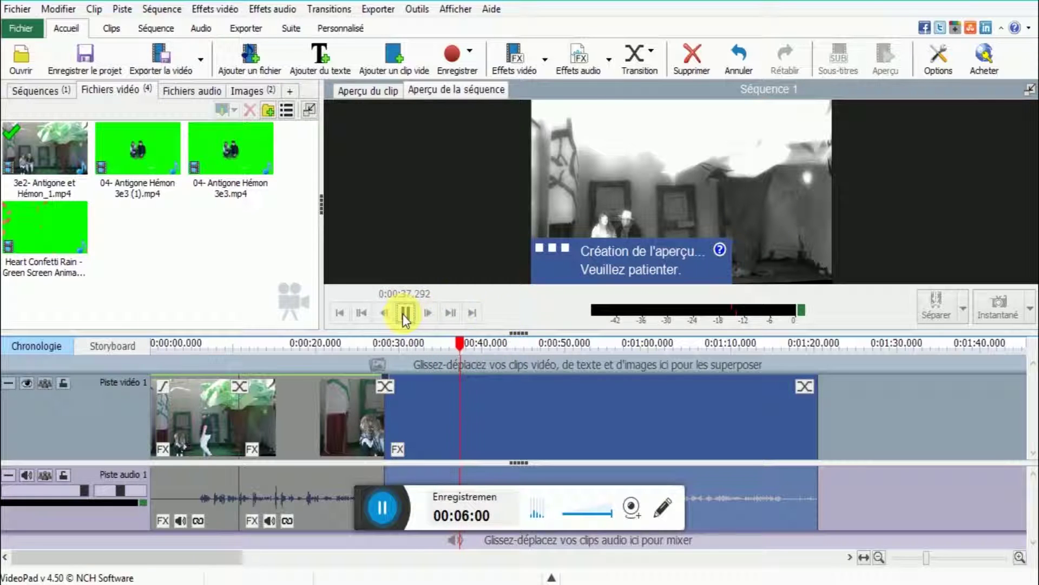
pyautogui.click(405, 313)
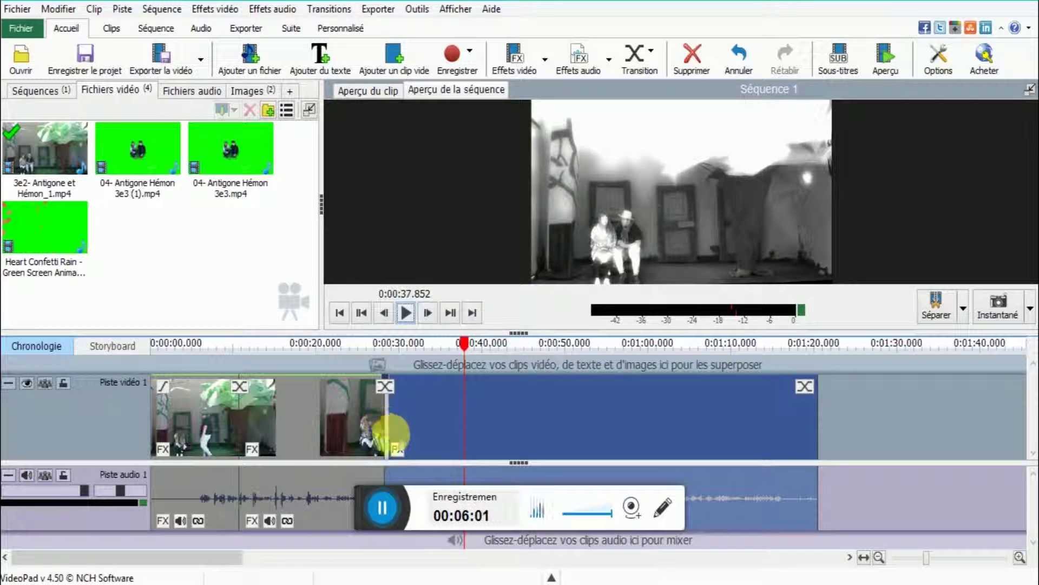
# - Inspect the Rêve effect's settings and options on the last segment, and view the sequence at about 0:00:49
pyautogui.click(397, 448)
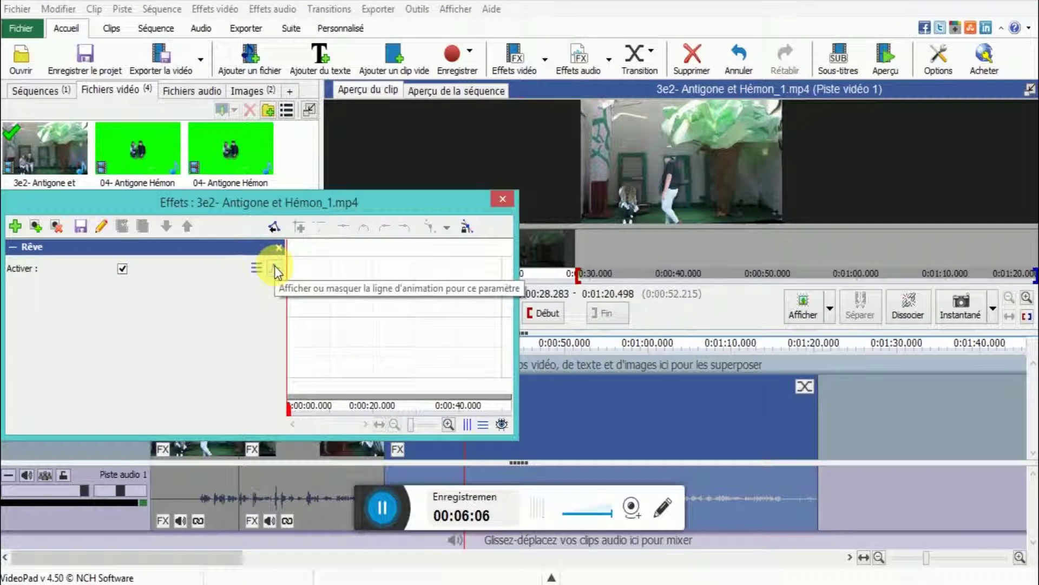
pyautogui.click(260, 270)
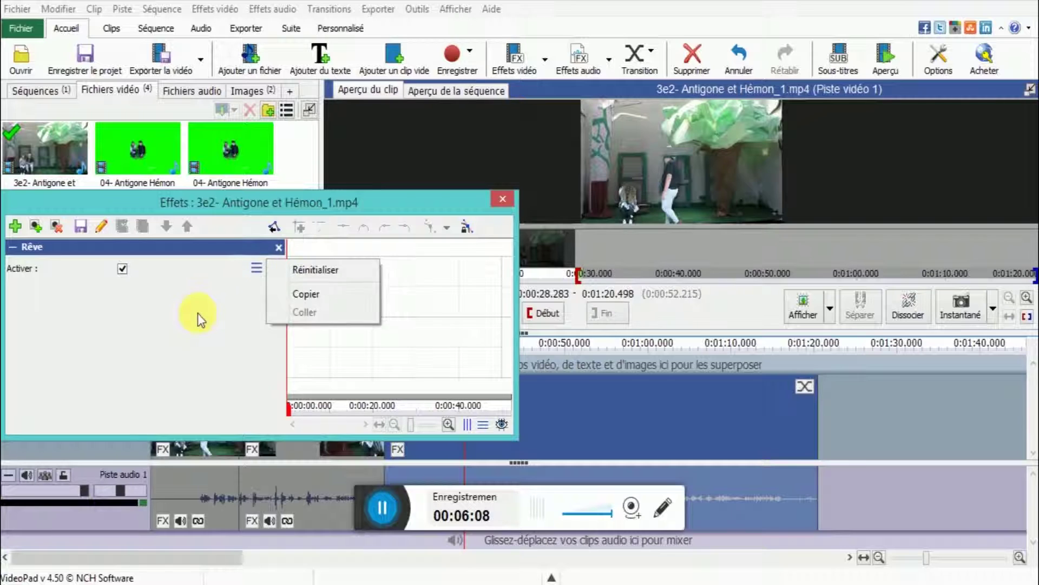
pyautogui.click(67, 278)
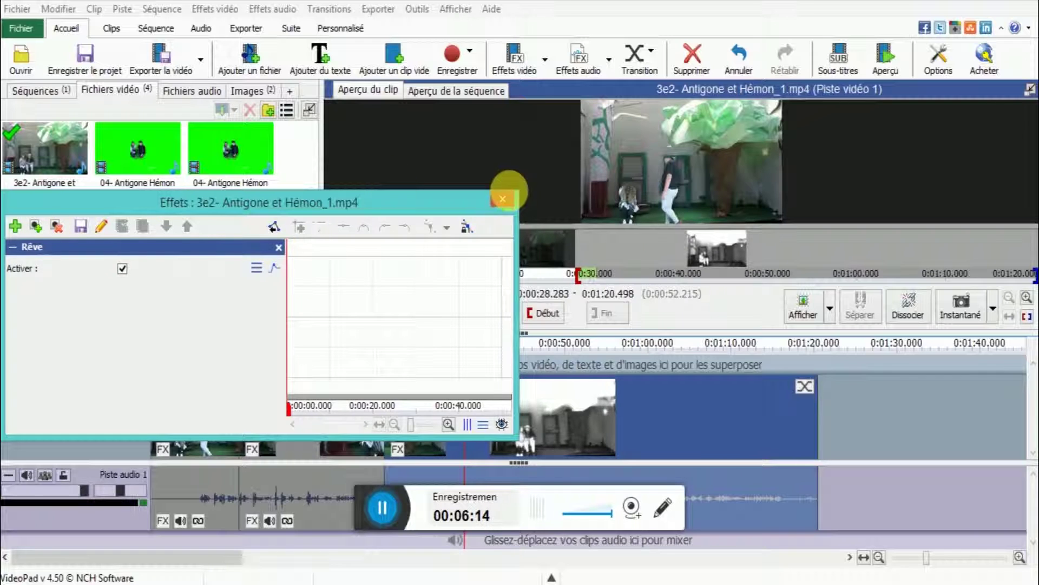
pyautogui.click(511, 193)
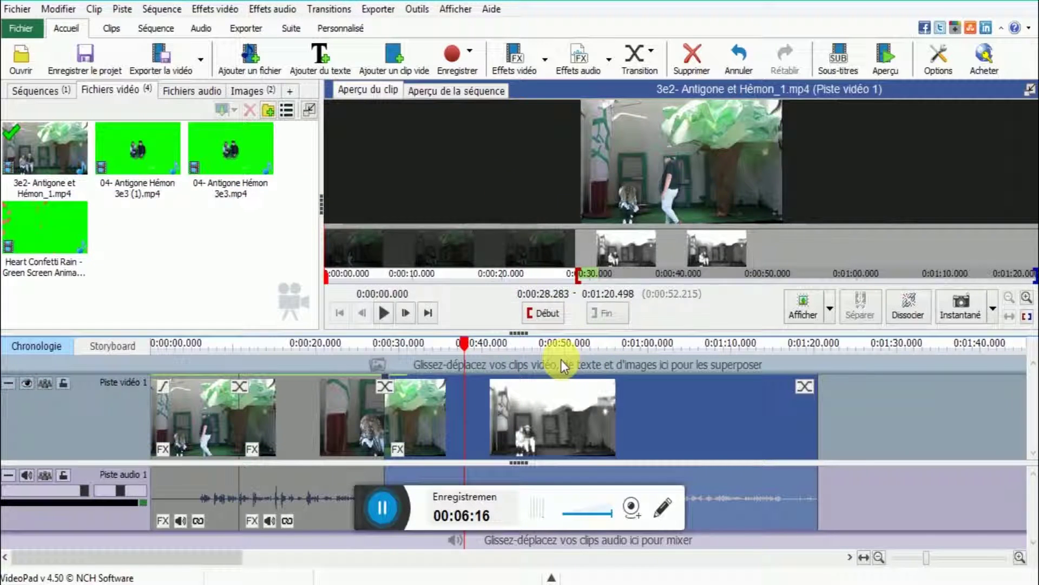
pyautogui.click(561, 360)
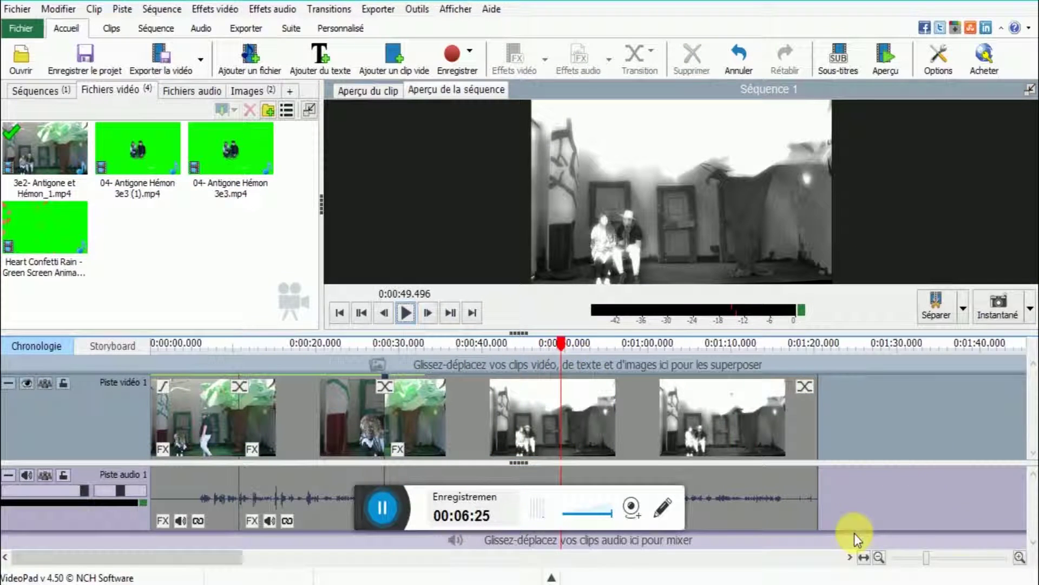
# - Move the playhead to the sequence's end and add the Magic song from the autres folder to a second audio track
pyautogui.press('End')
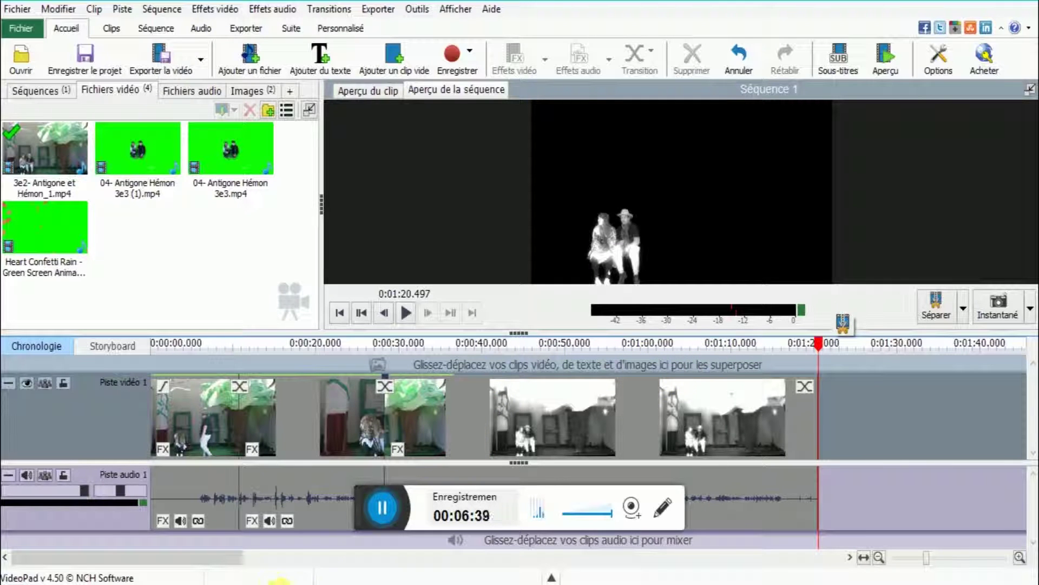
pyautogui.click(456, 502)
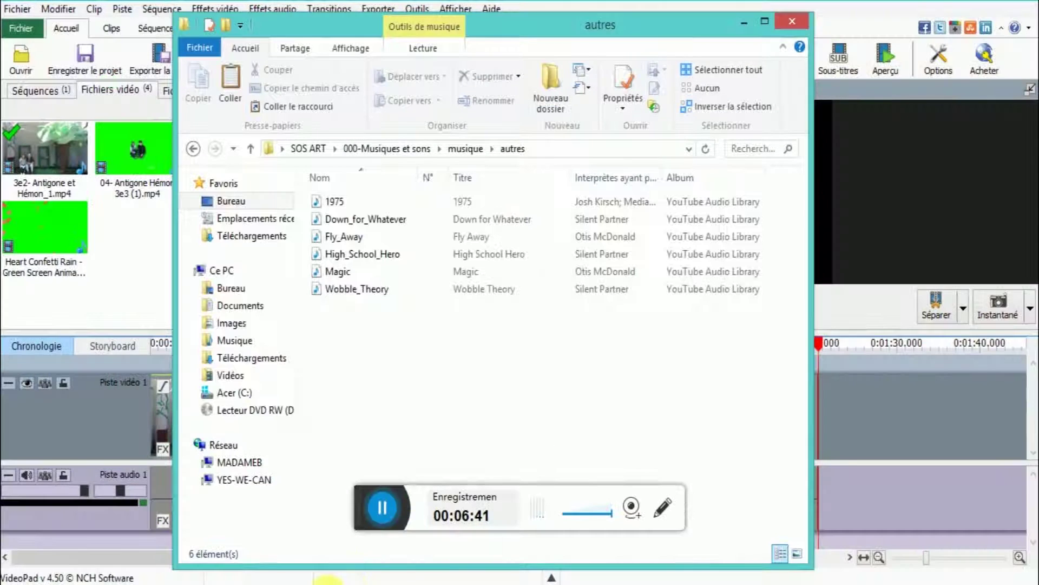
pyautogui.moveTo(351, 277); pyautogui.dragTo(168, 388)
pyautogui.click(379, 355)
pyautogui.click(361, 271)
pyautogui.moveTo(349, 272); pyautogui.dragTo(95, 544)
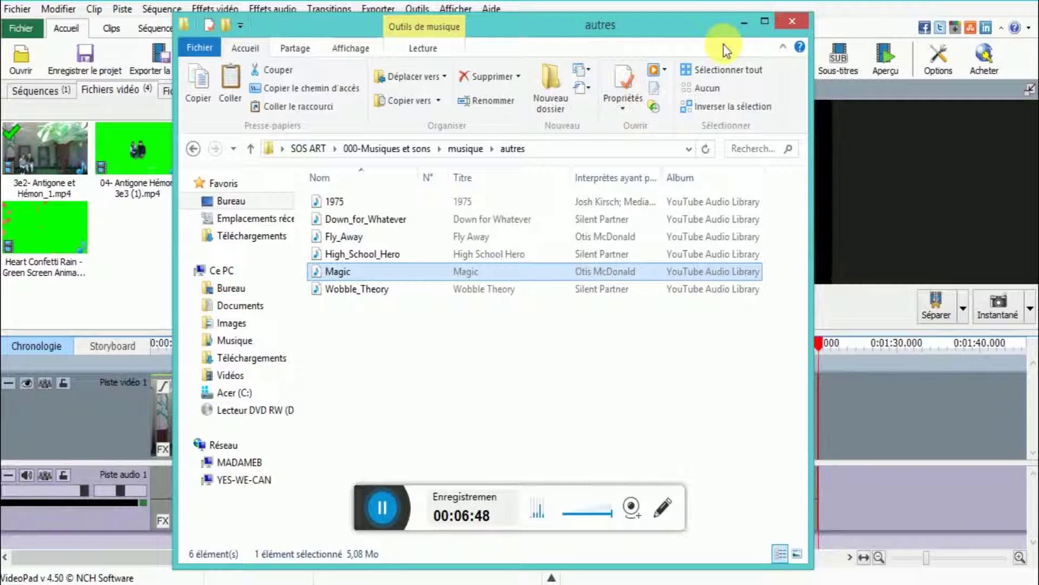
pyautogui.click(748, 21)
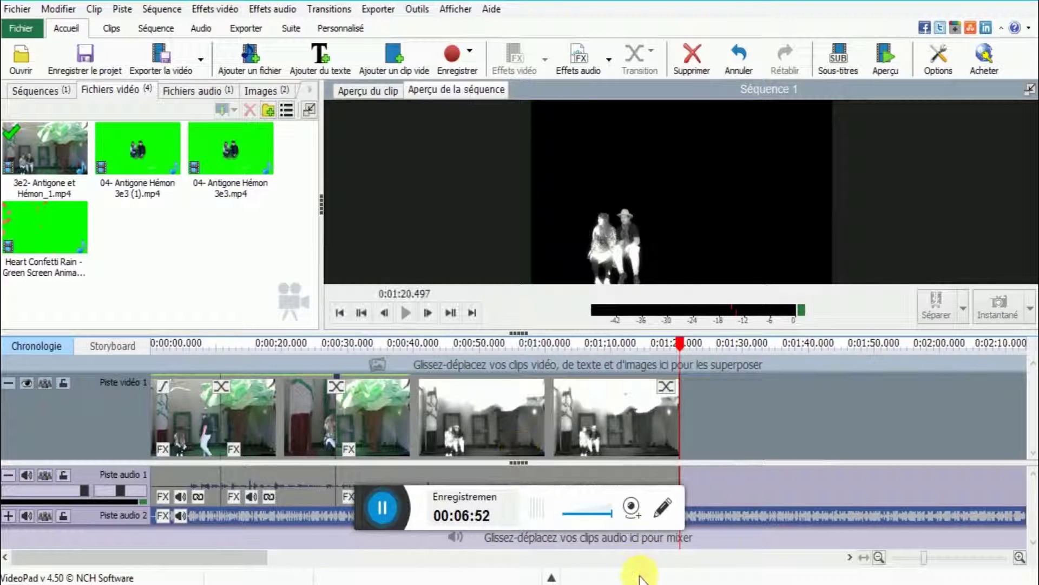
# - Trim the music on the second audio track so it ends with the video at 0:01:20.497
pyautogui.click(881, 512)
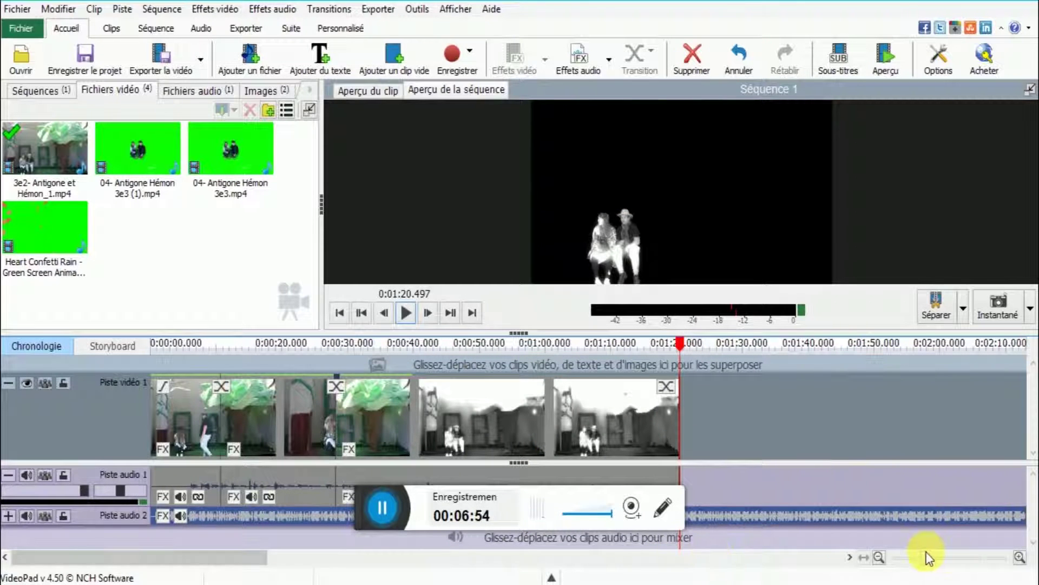
pyautogui.moveTo(927, 558)
pyautogui.mouseDown()
pyautogui.moveTo(893, 559)
pyautogui.moveTo(930, 553)
pyautogui.mouseUp()
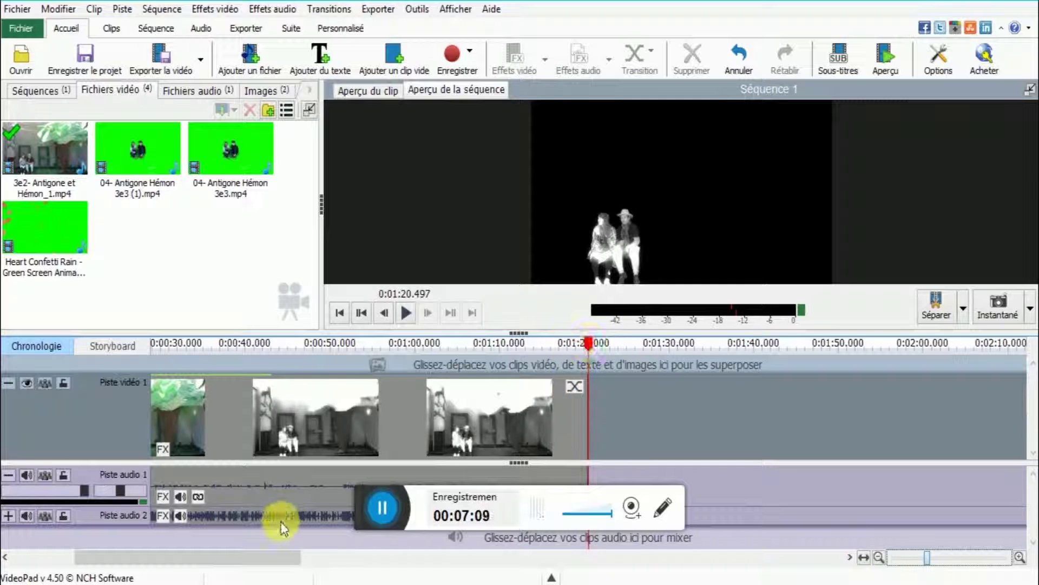
# - Play the sequence from about 0:00:26 to hear the music with the last segment's sound, adjusting the computer's volume for listening
pyautogui.click(319, 476)
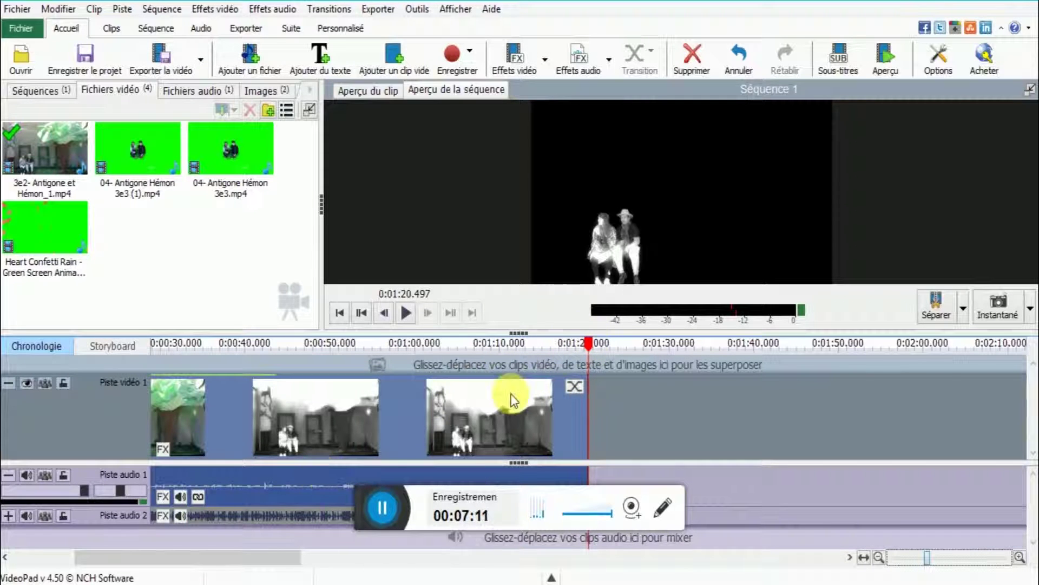
pyautogui.click(301, 447)
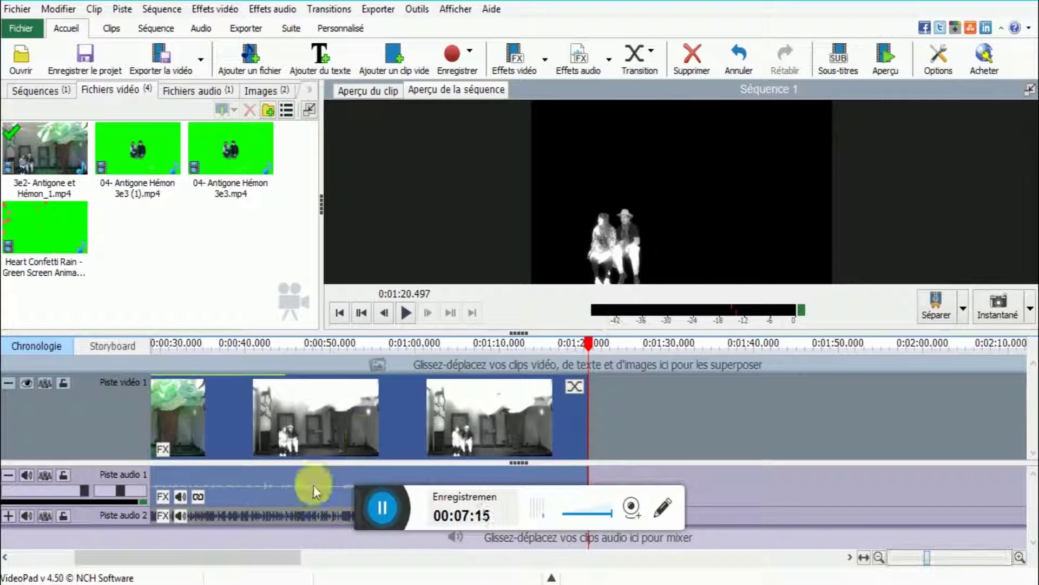
pyautogui.click(269, 511)
pyautogui.moveTo(276, 348); pyautogui.dragTo(135, 372)
pyautogui.press('XF86AudioLowerVolume')
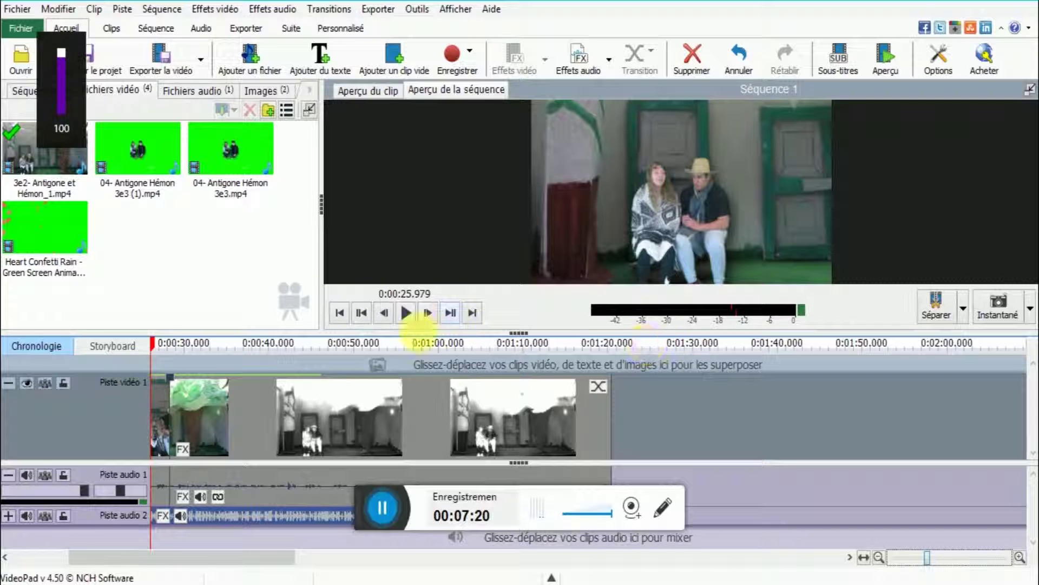
pyautogui.click(407, 313)
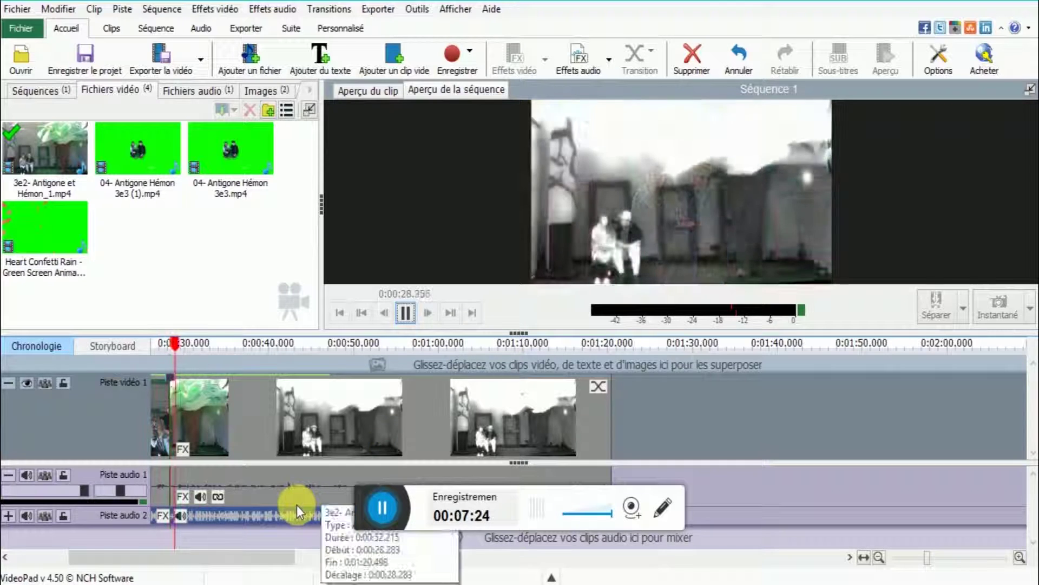
pyautogui.press('XF86AudioRaiseVolume')
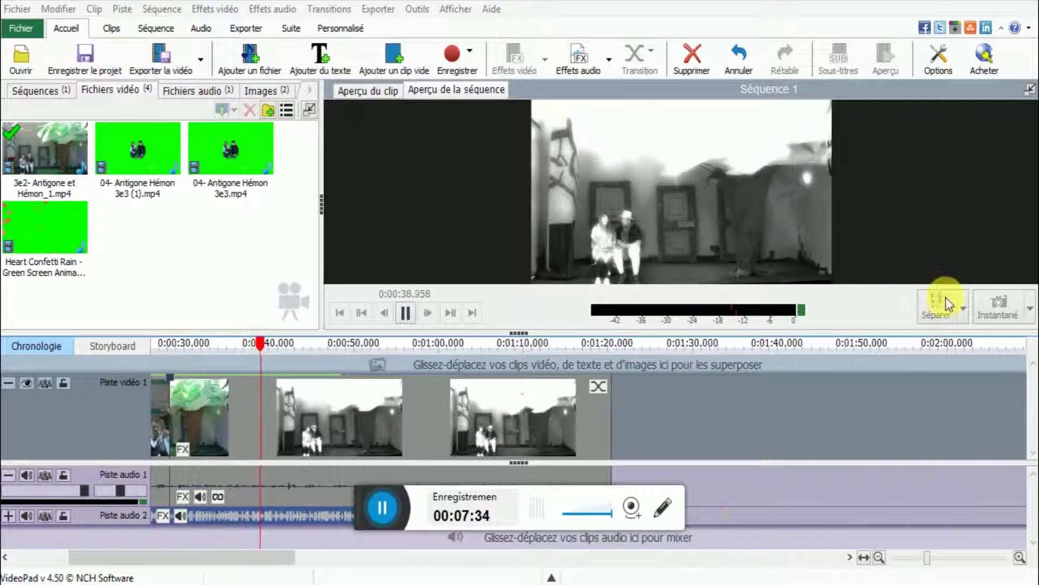
pyautogui.click(407, 310)
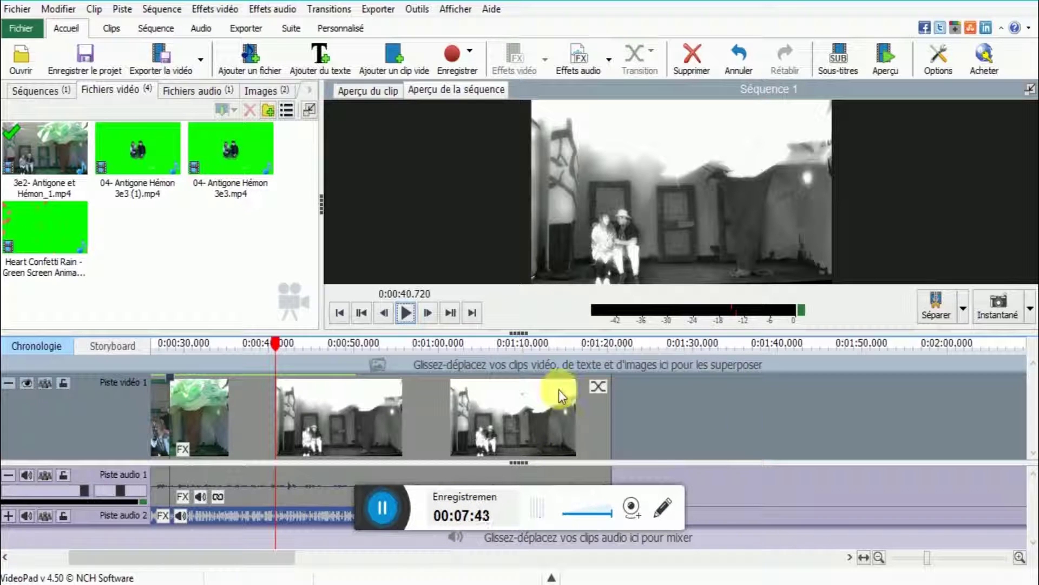
# - Save the project
pyautogui.click(87, 59)
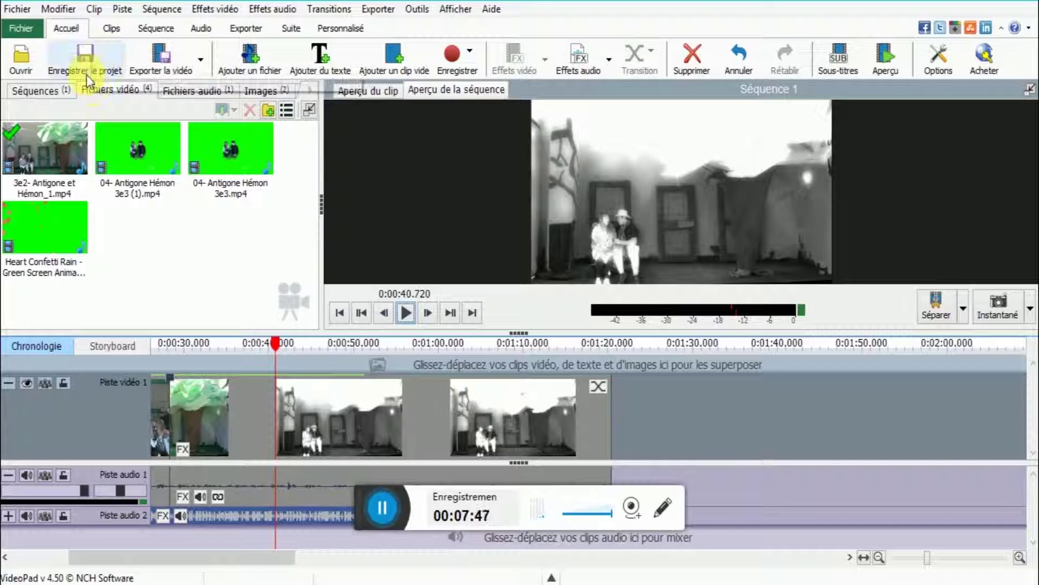